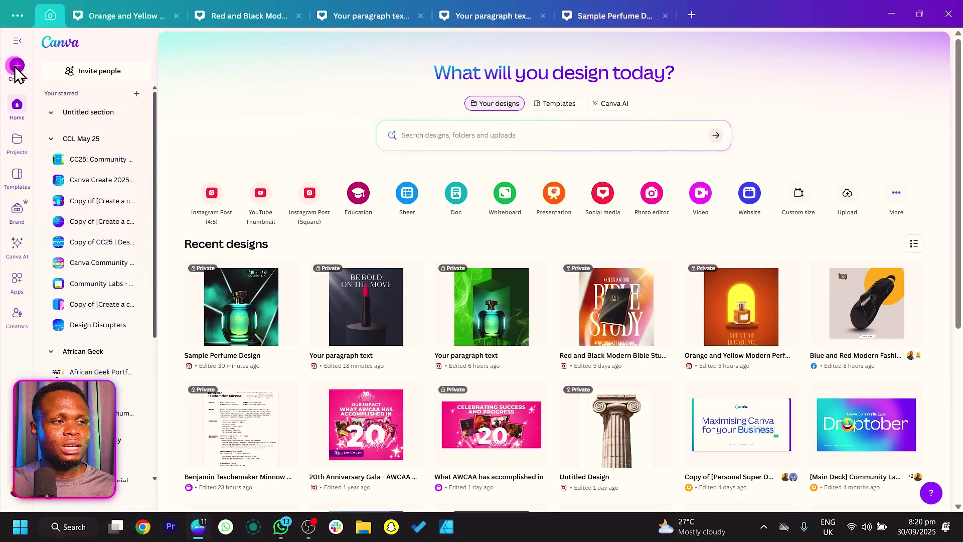
# - Browse the social media formats for new designs, then switch to the open Orange and Yellow Modern Perfume Instagram Post design
pyautogui.click(17, 65)
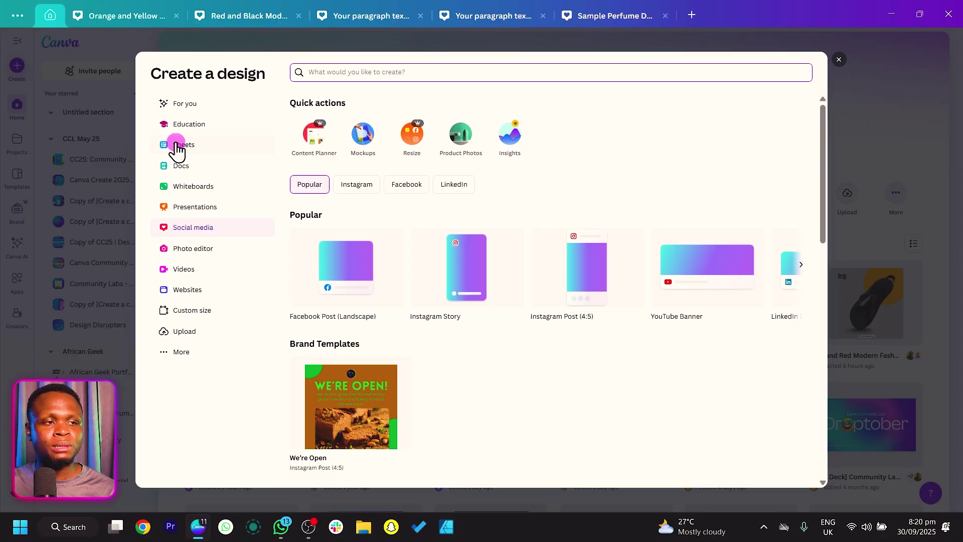
pyautogui.click(207, 234)
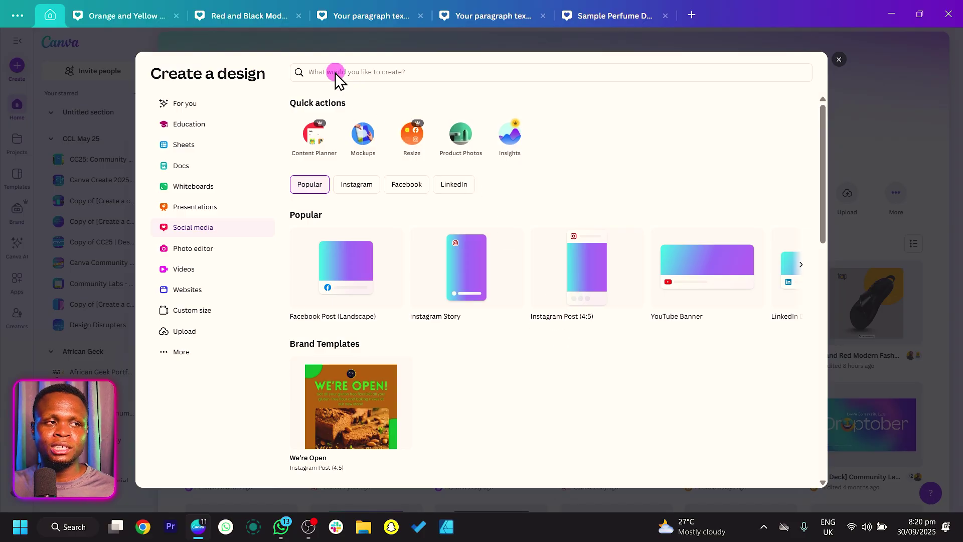
pyautogui.click(117, 22)
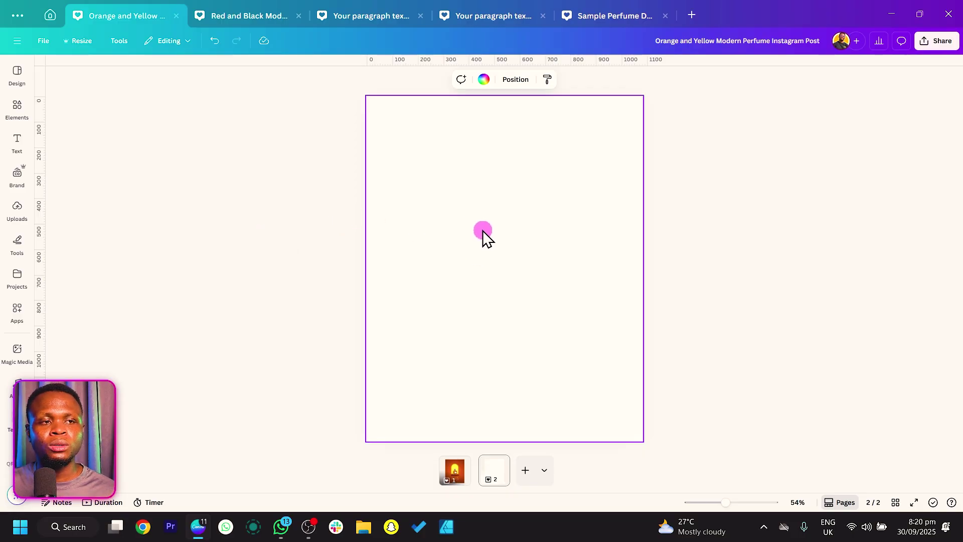
# - Fill the blank second page's background with the solid orange #DC7D00
pyautogui.click(484, 81)
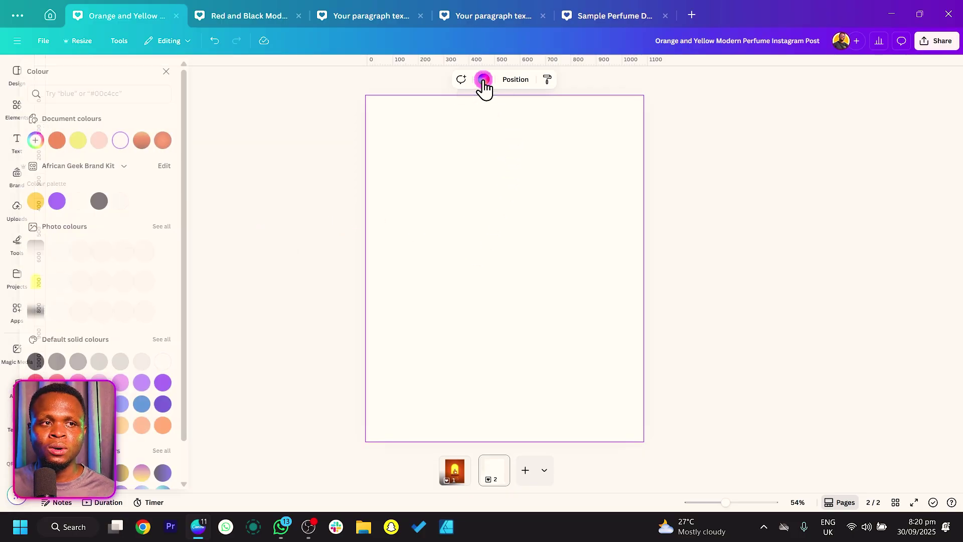
pyautogui.click(49, 143)
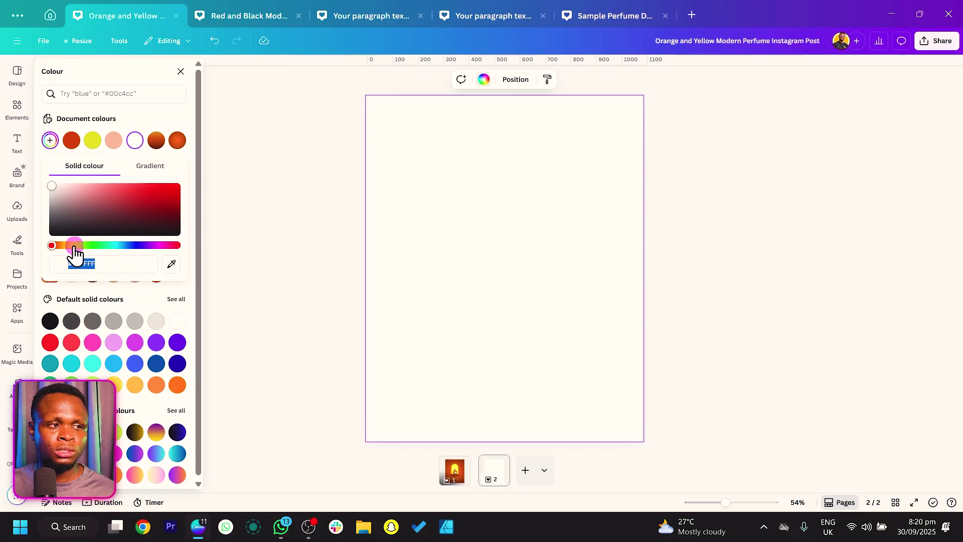
pyautogui.moveTo(53, 246); pyautogui.dragTo(64, 246)
pyautogui.click(167, 201)
pyautogui.click(61, 256)
pyautogui.moveTo(165, 200); pyautogui.dragTo(184, 191)
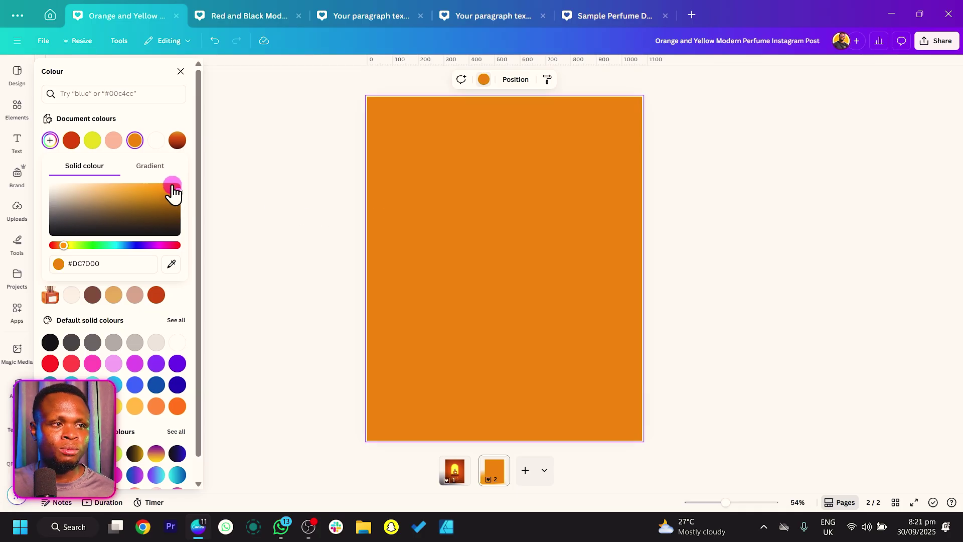
# - Turn the page background into a gradient from the existing orange to the lighter orange #FFB656
pyautogui.click(158, 167)
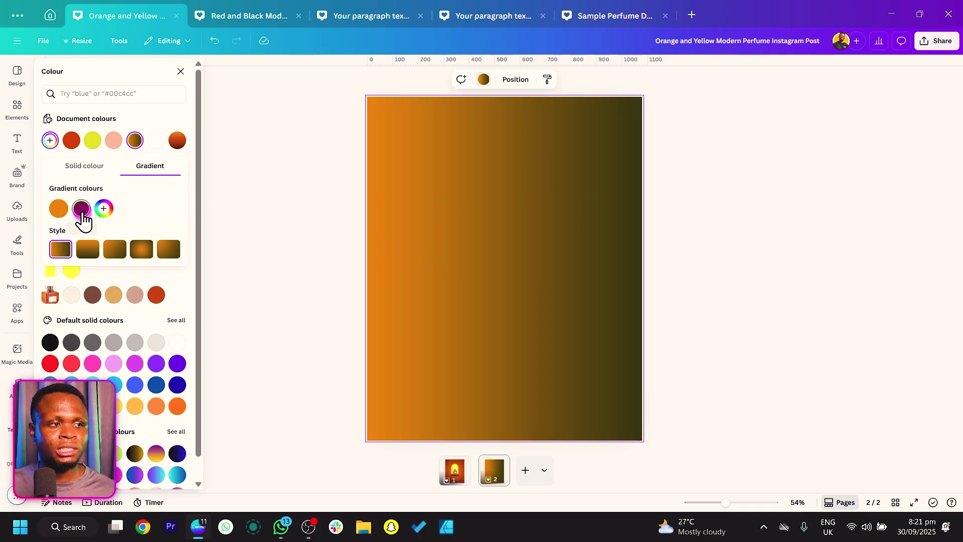
pyautogui.click(82, 208)
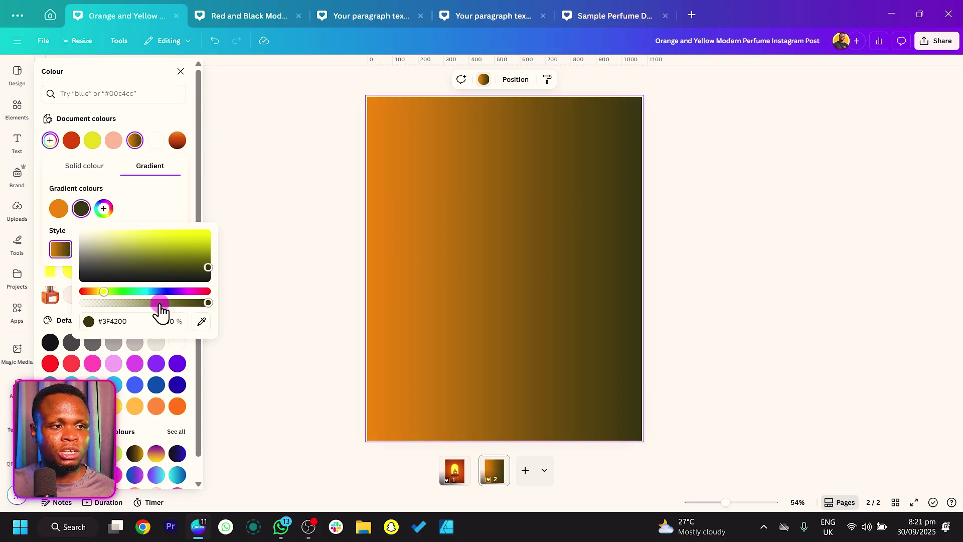
pyautogui.click(201, 322)
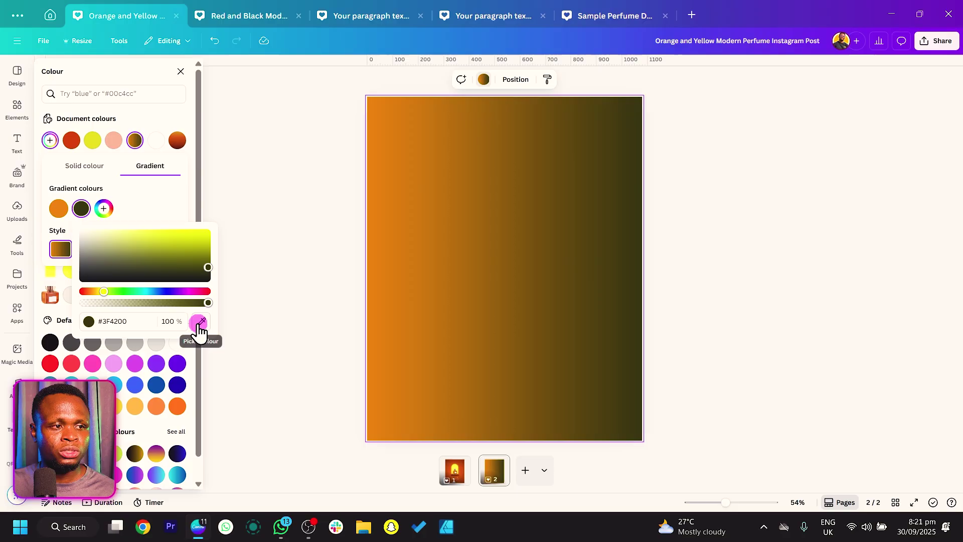
pyautogui.click(58, 209)
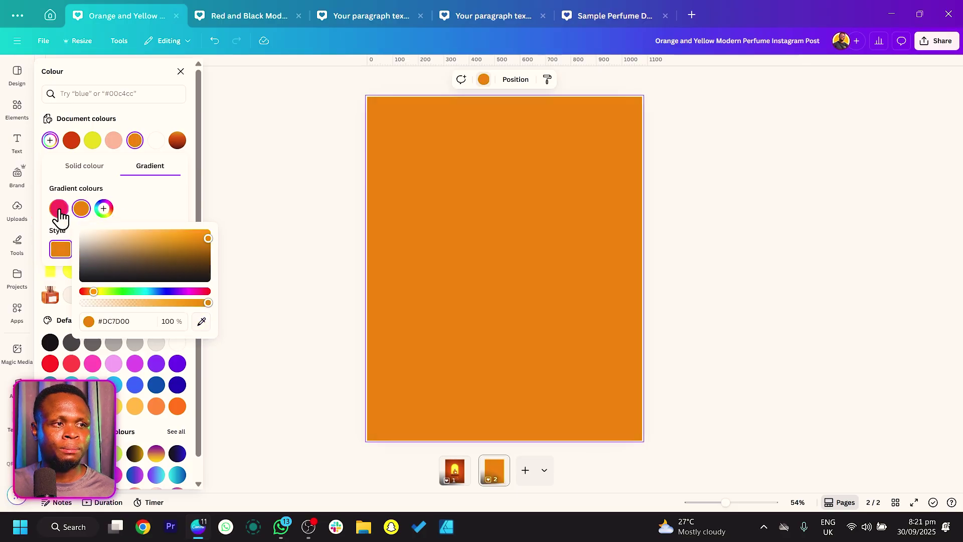
pyautogui.moveTo(208, 240); pyautogui.dragTo(164, 223)
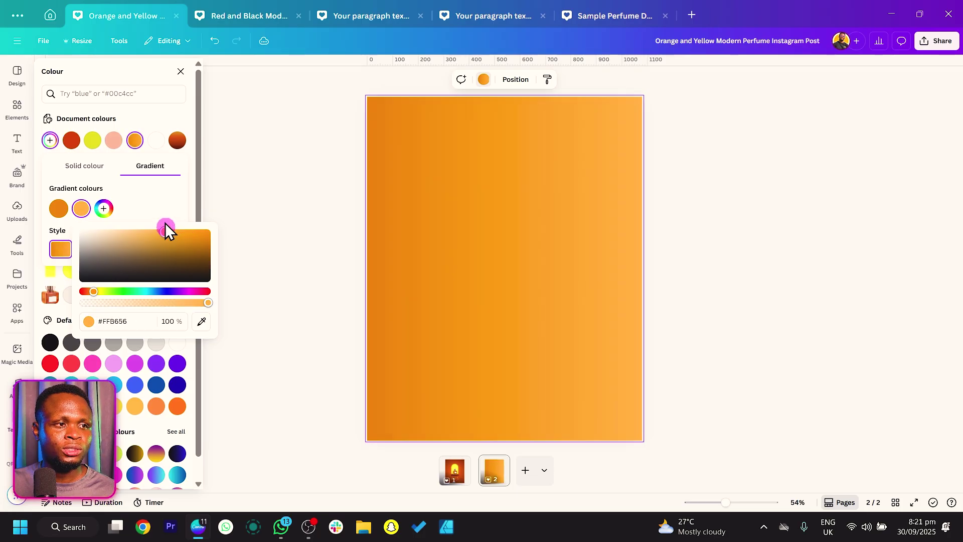
pyautogui.click(150, 204)
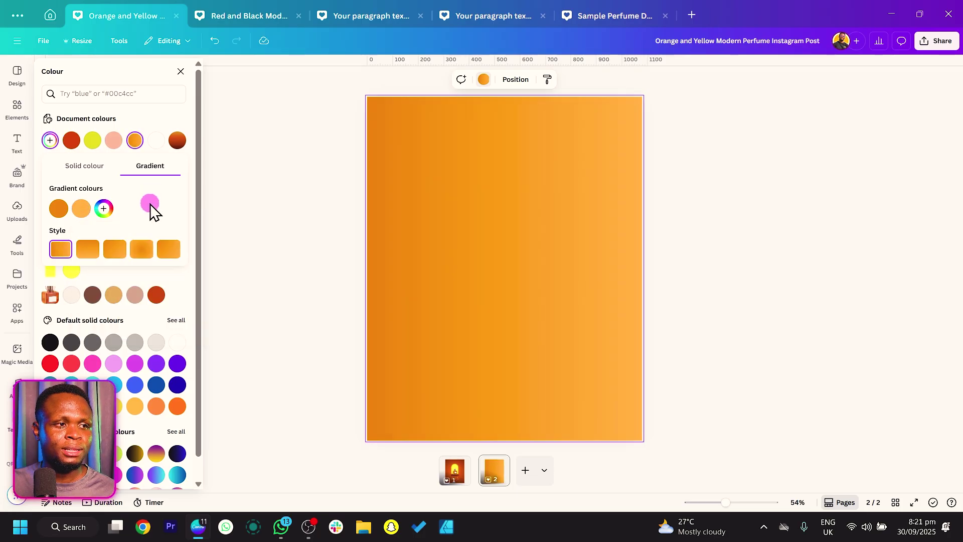
# - Give the background gradient a radial style and swap its two colours so the lighter orange sits in the centre
pyautogui.click(140, 250)
pyautogui.click(520, 240)
pyautogui.click(127, 234)
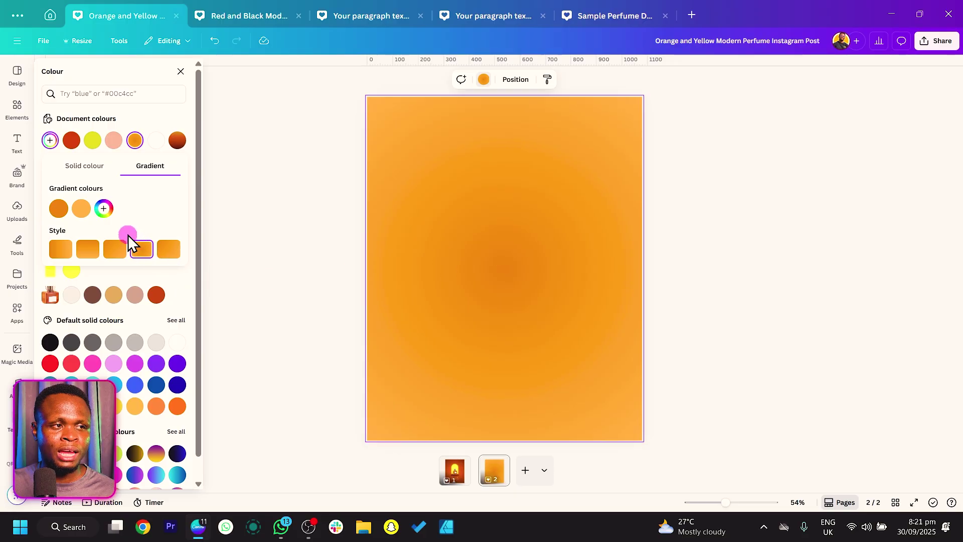
pyautogui.click(493, 251)
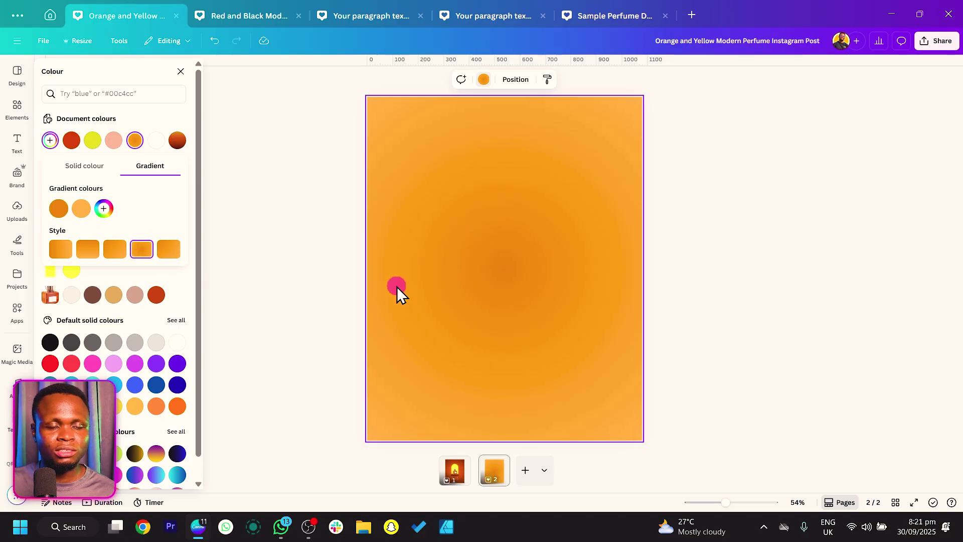
pyautogui.moveTo(69, 210); pyautogui.dragTo(98, 208)
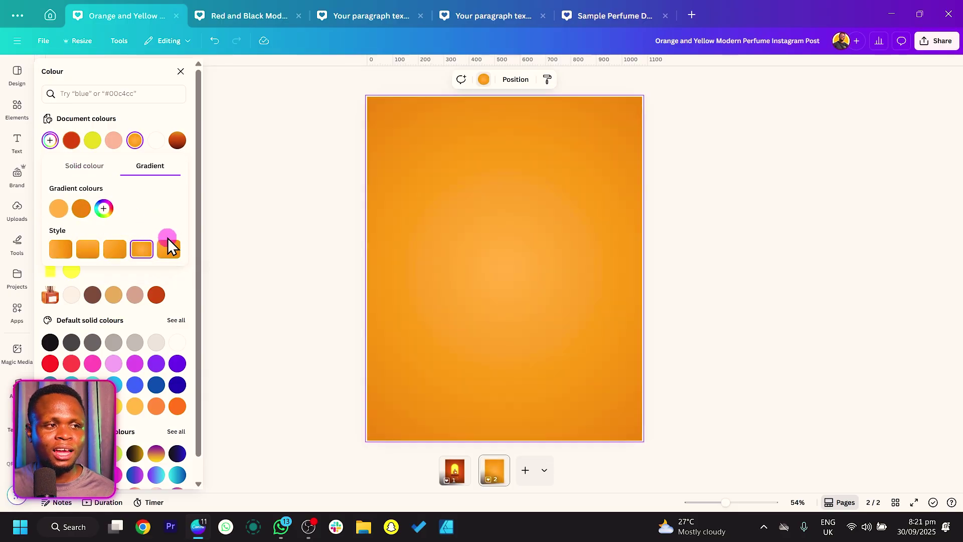
# - Shift the gradient's outer colour to the redder orange #DC5600
pyautogui.click(81, 209)
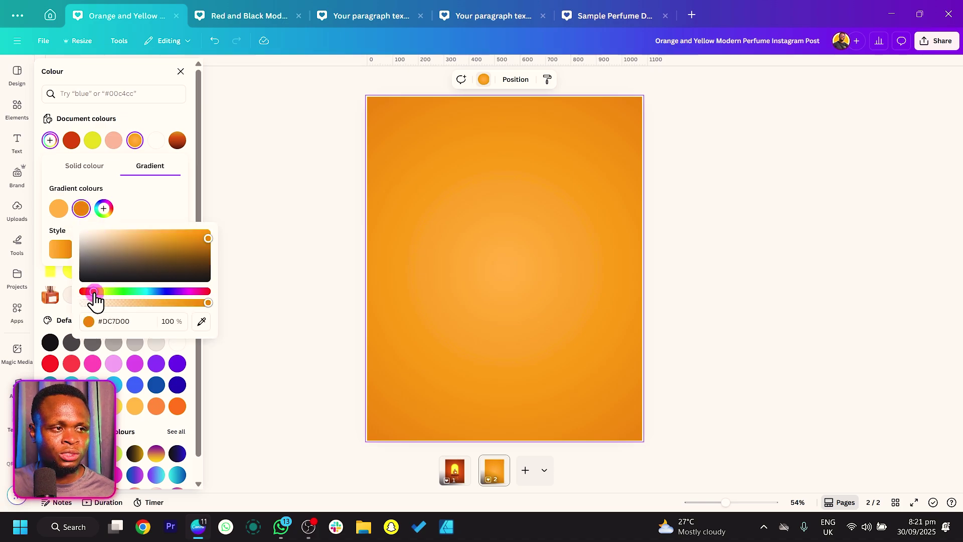
pyautogui.moveTo(94, 292); pyautogui.dragTo(90, 292)
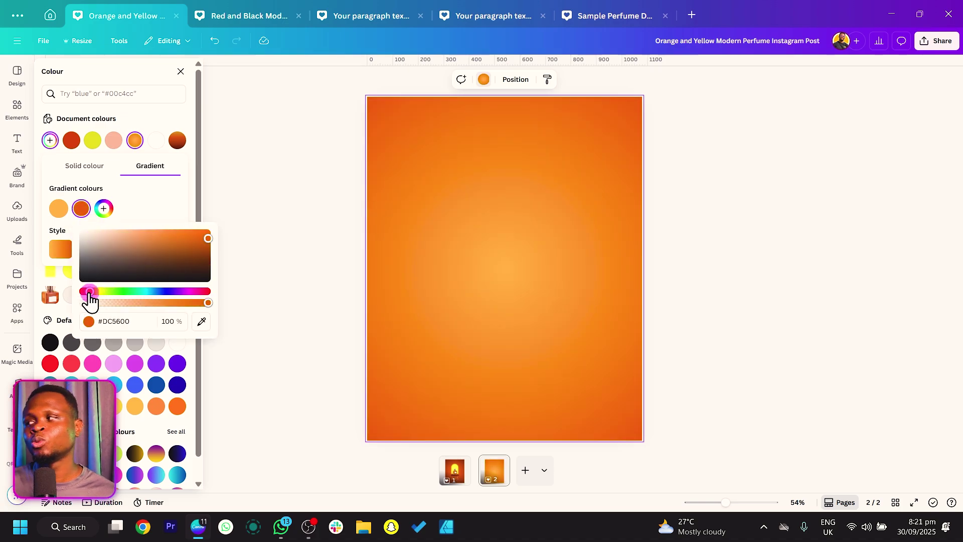
pyautogui.click(138, 321)
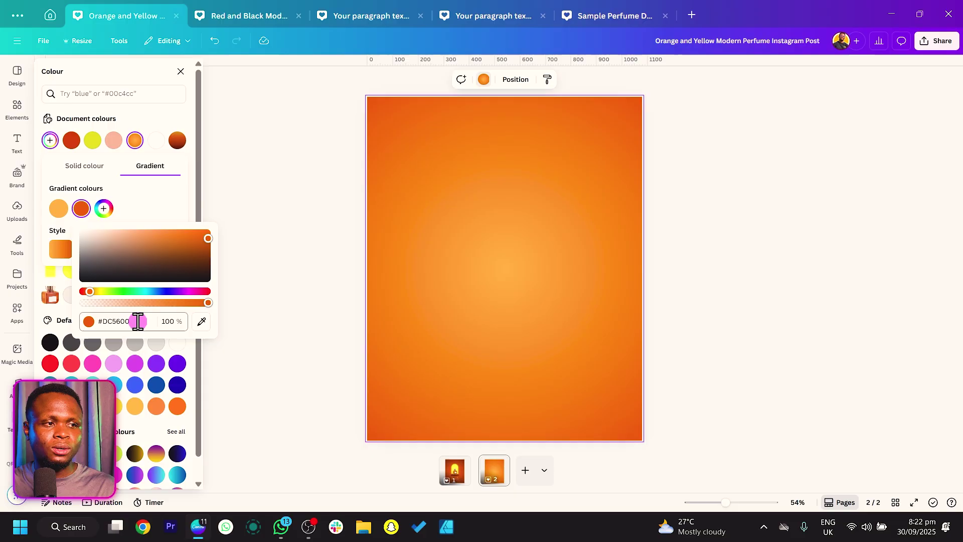
pyautogui.click(137, 206)
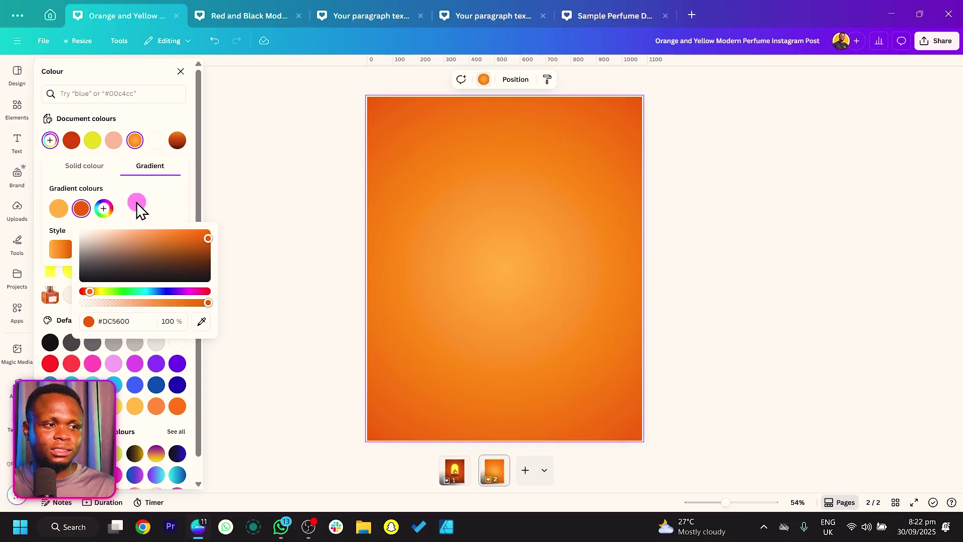
# - Set the gradient's centre colour to the more saturated orange #FF9F21 and close the colour settings
pyautogui.click(58, 208)
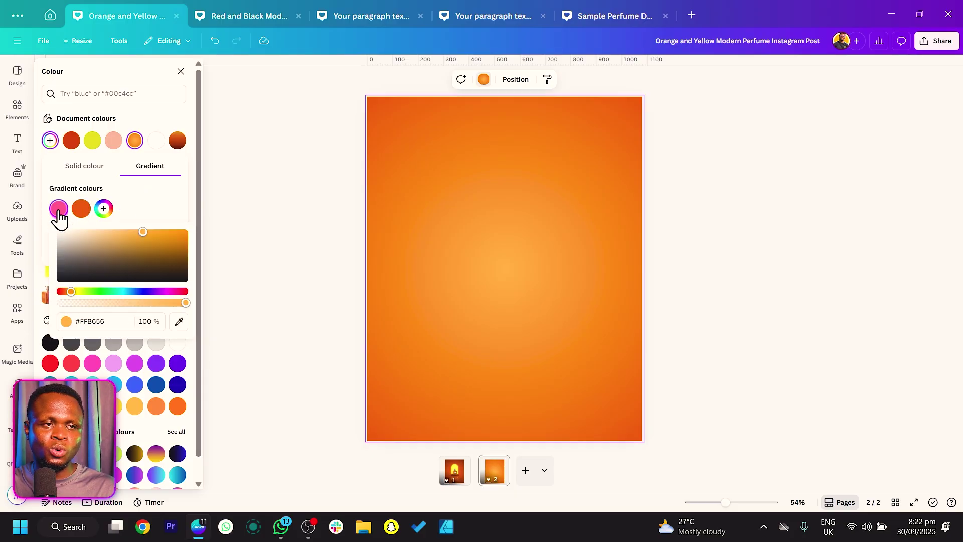
pyautogui.moveTo(125, 227); pyautogui.dragTo(172, 227)
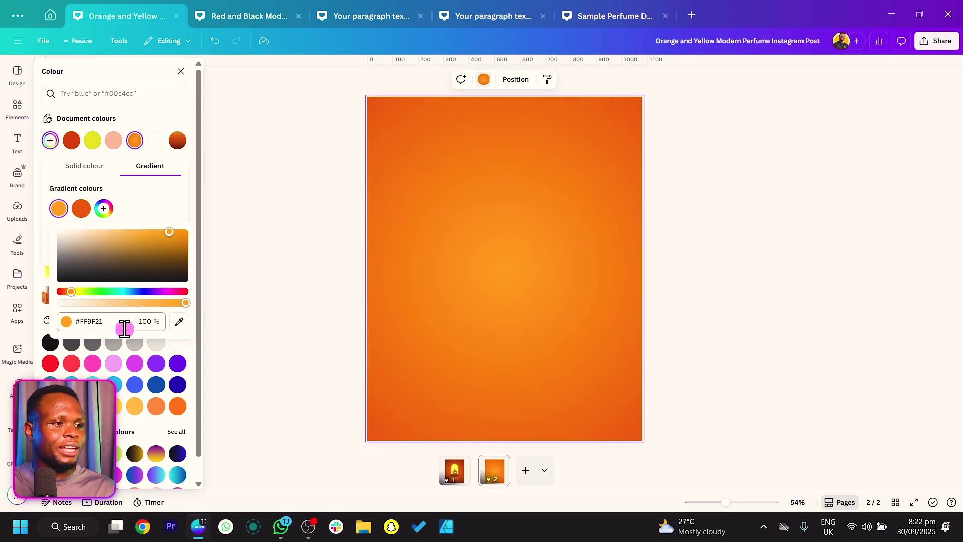
pyautogui.click(130, 206)
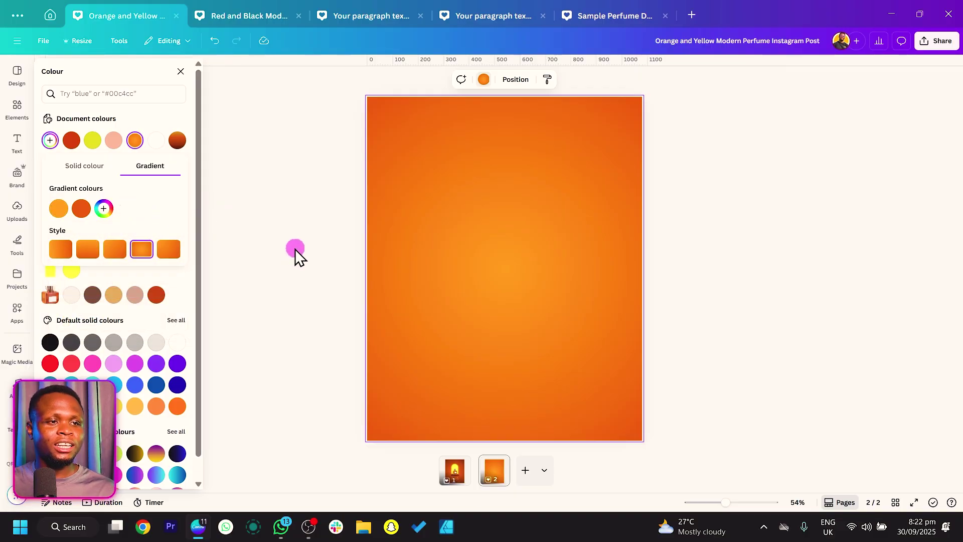
pyautogui.press('Escape')
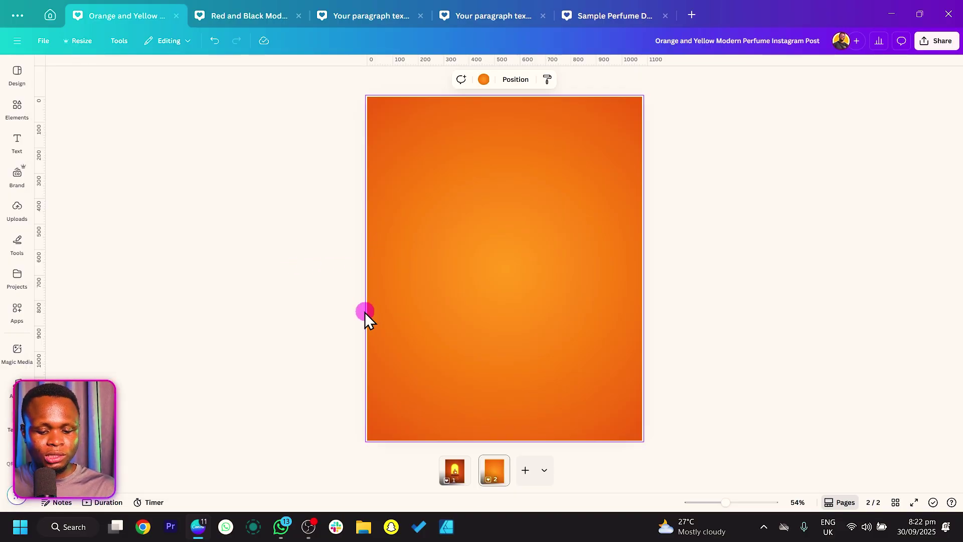
# - Add a circle shape near the centre of the page and select it
pyautogui.press('c')
pyautogui.moveTo(501, 286); pyautogui.dragTo(500, 277)
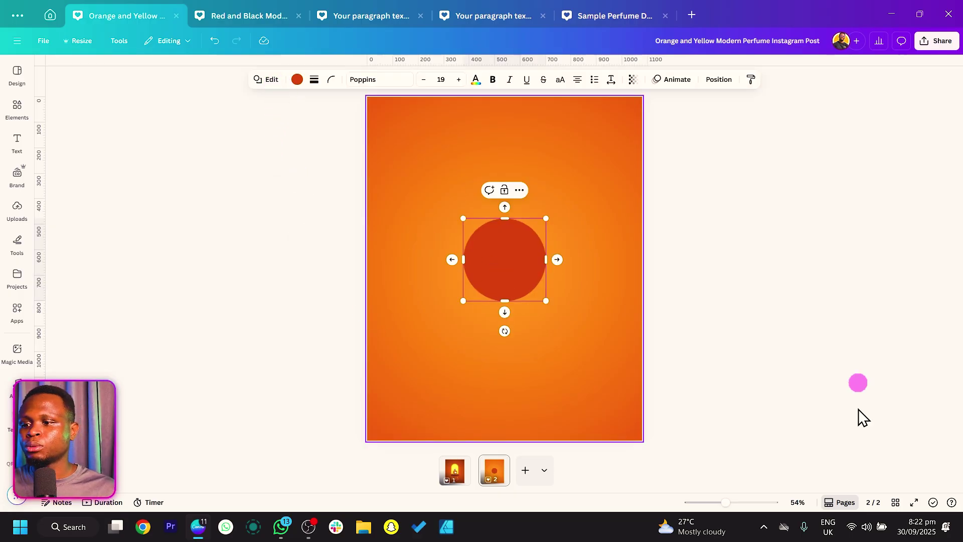
pyautogui.click(551, 277)
# - Recolour the circle with the bright yellow #FFFC53 taken from the photo colours
pyautogui.click(297, 80)
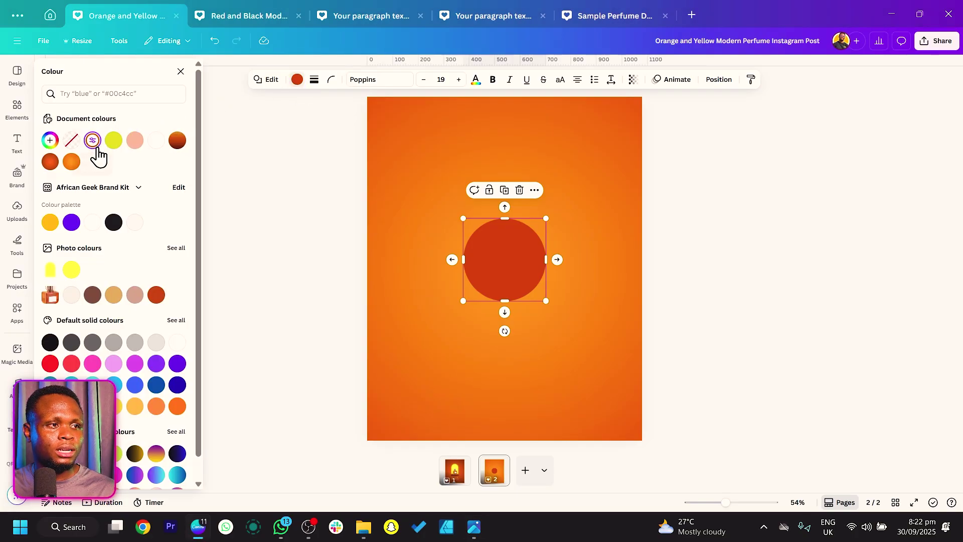
pyautogui.click(113, 142)
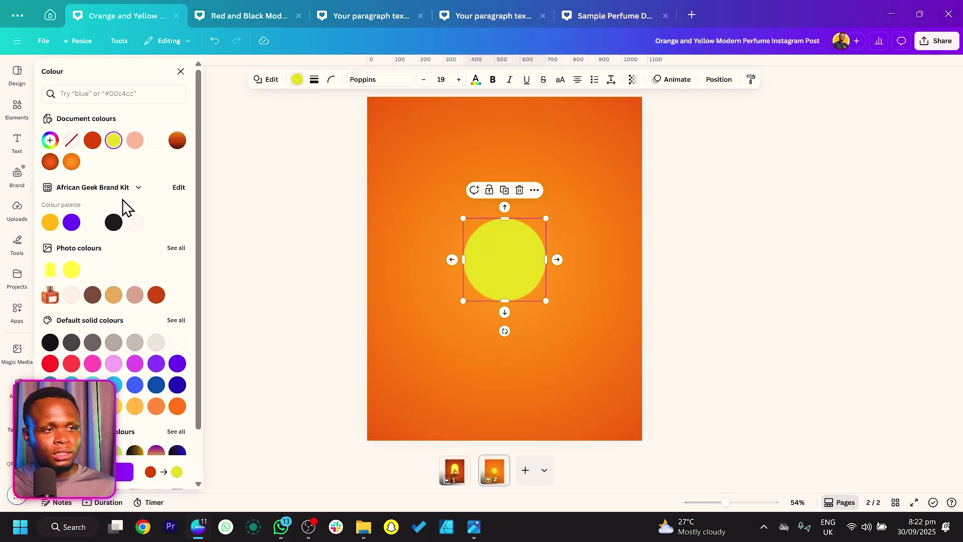
pyautogui.click(71, 271)
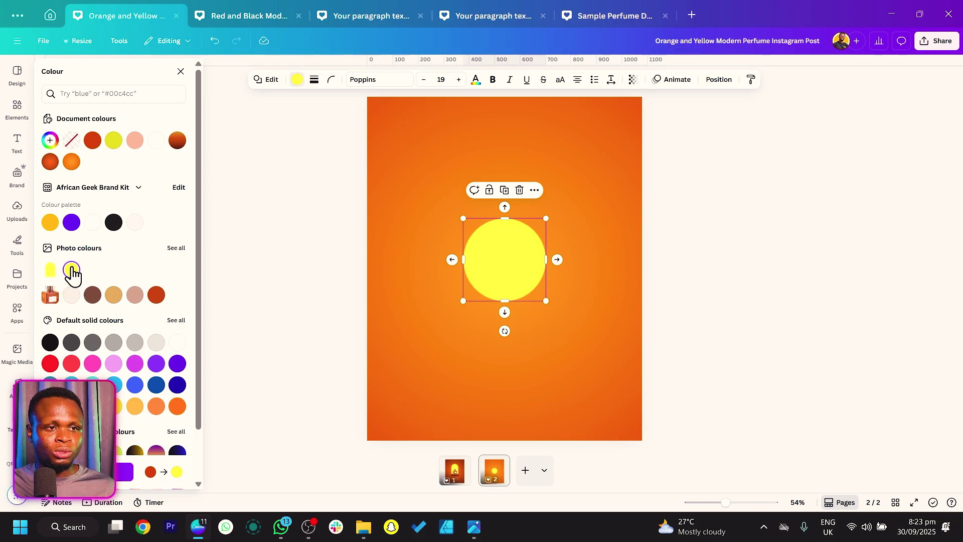
pyautogui.click(49, 142)
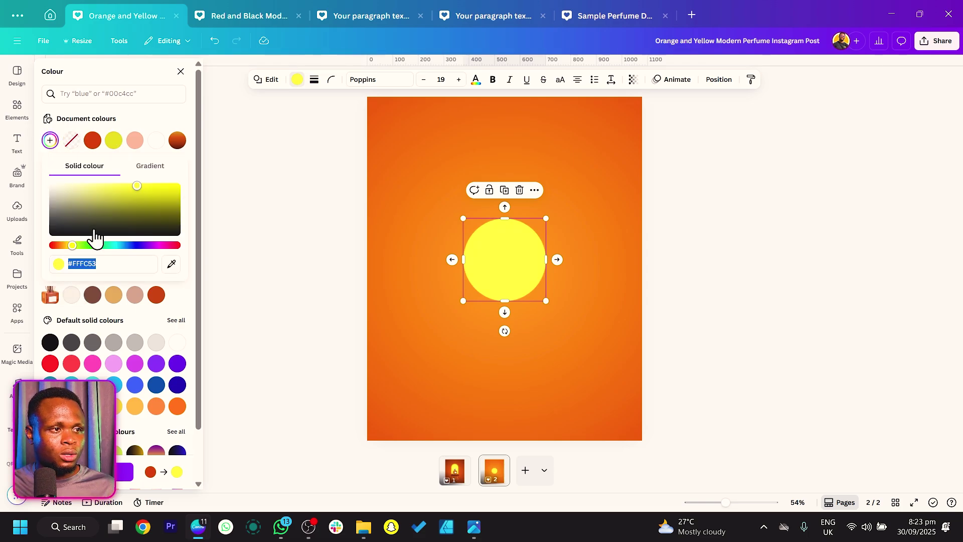
pyautogui.click(138, 260)
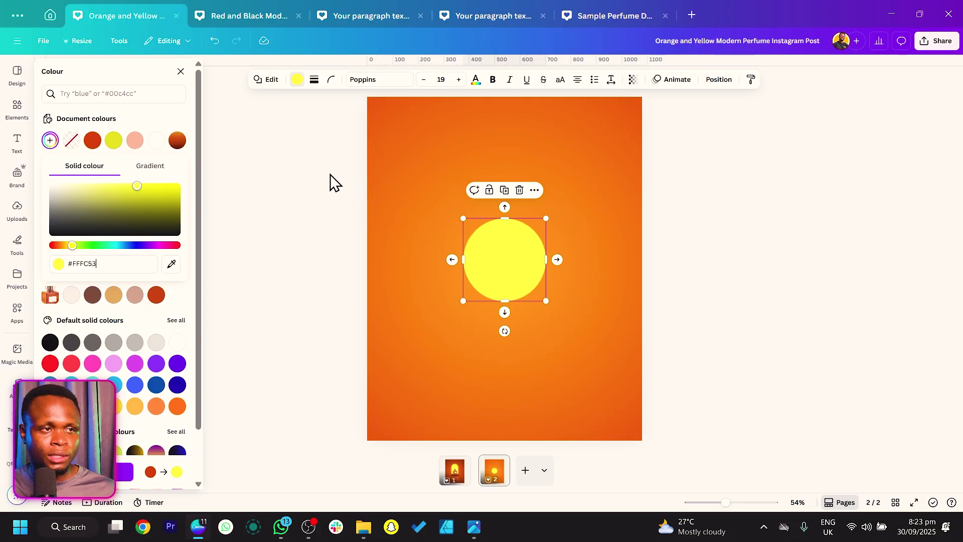
# - Change the circle to the flowchart shape with one rounded end and rotate it 90° counterclockwise into an upright arch
pyautogui.click(269, 80)
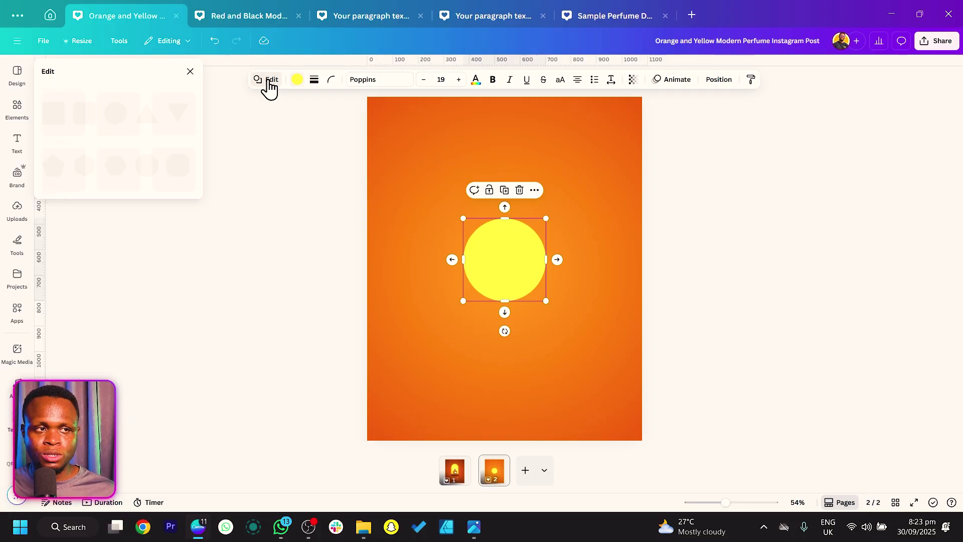
pyautogui.scroll(-1, 120, 241)
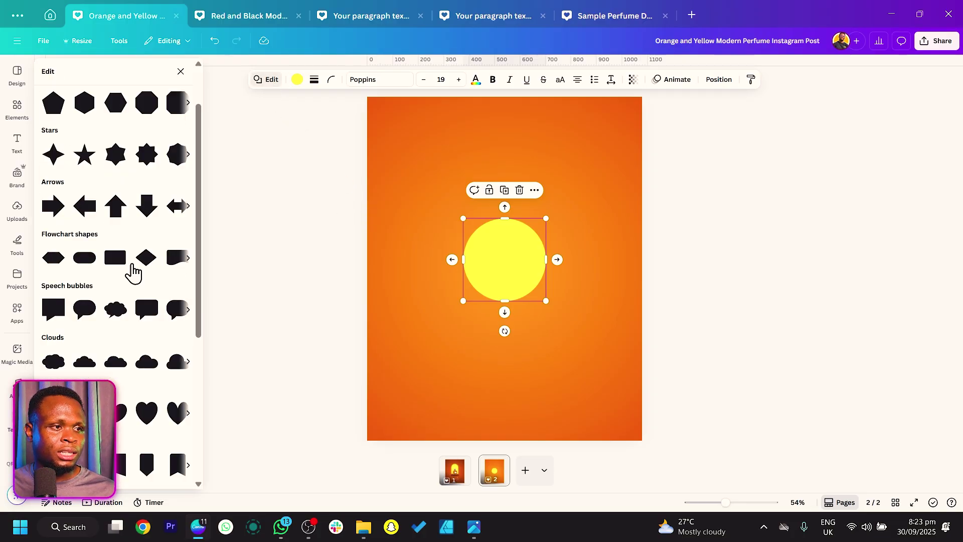
pyautogui.click(188, 257)
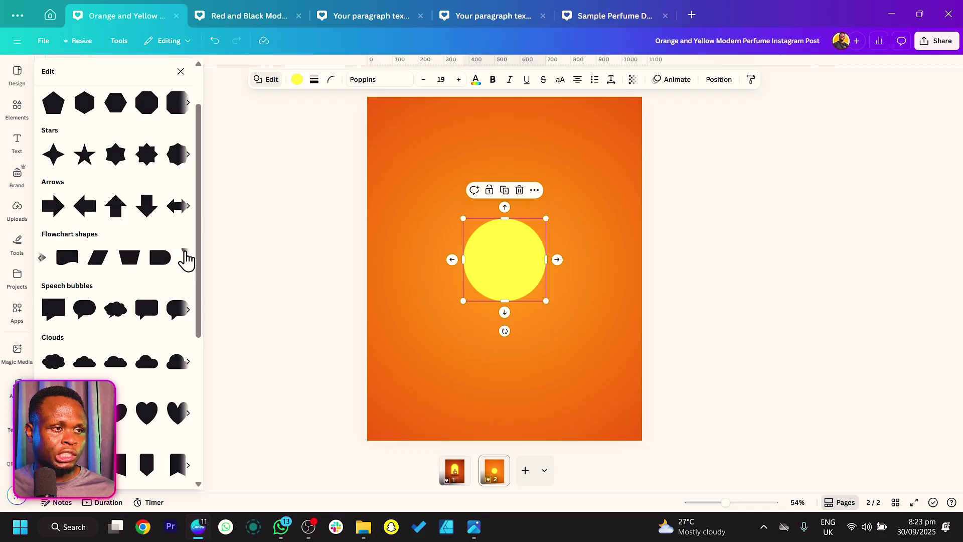
pyautogui.click(146, 258)
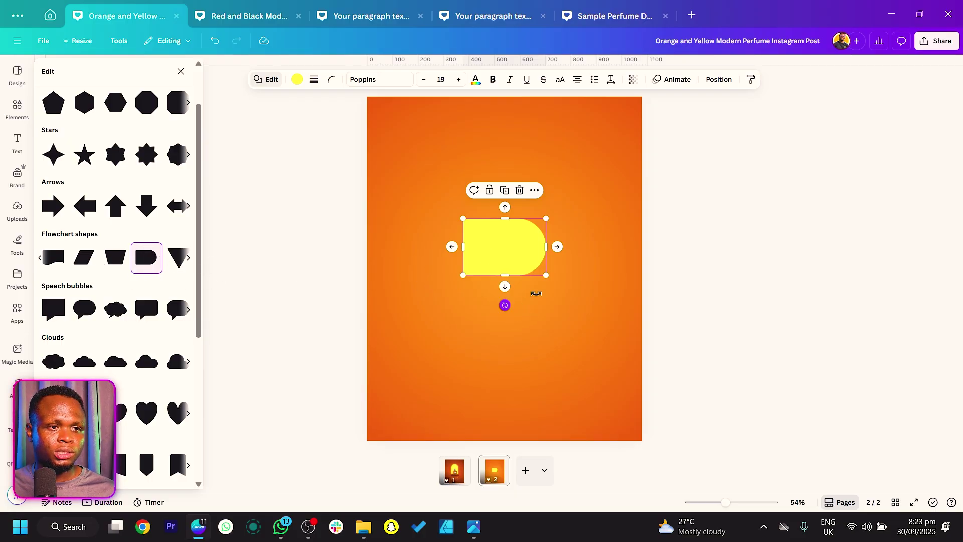
pyautogui.moveTo(505, 304); pyautogui.dragTo(567, 242)
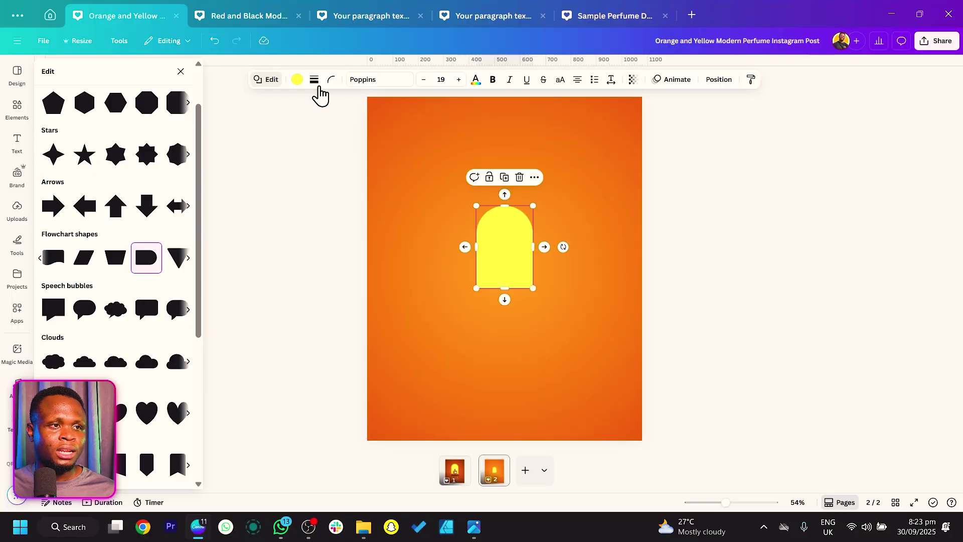
# - Reduce the arch's corner rounding to keep its base corners square, enlarge the arch and move it up the page
pyautogui.click(331, 79)
pyautogui.moveTo(287, 119); pyautogui.dragTo(279, 123)
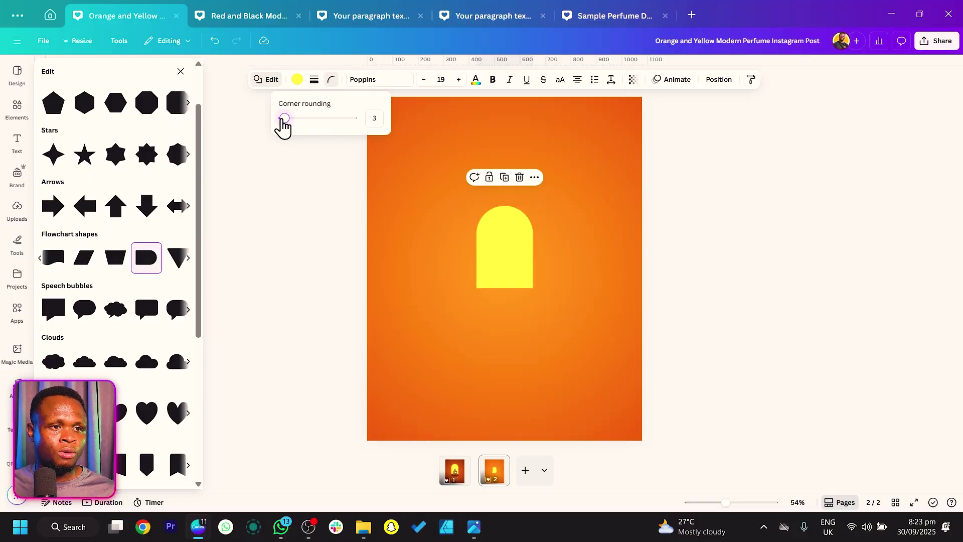
pyautogui.moveTo(476, 287); pyautogui.dragTo(435, 311)
pyautogui.click(404, 294)
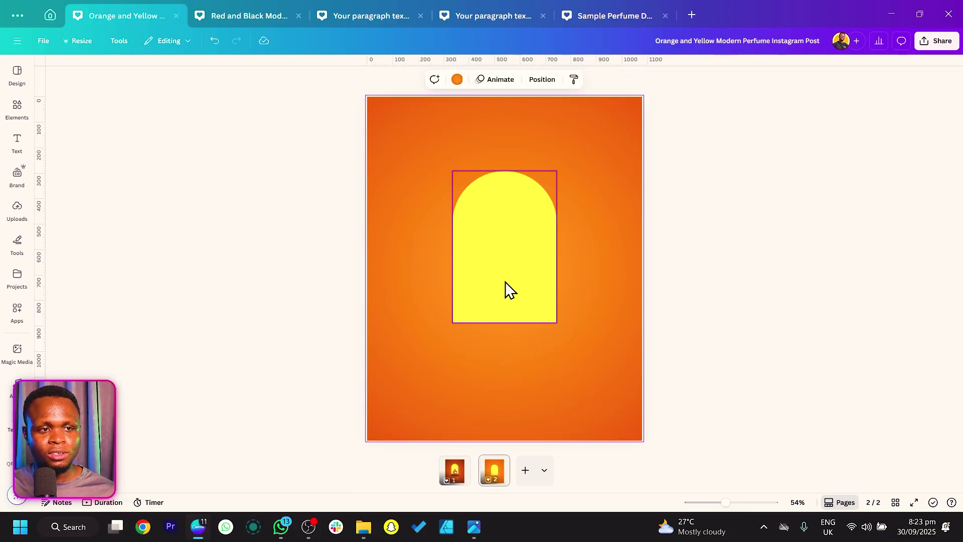
pyautogui.moveTo(504, 281)
pyautogui.mouseDown()
pyautogui.moveTo(519, 247)
pyautogui.moveTo(507, 249)
pyautogui.moveTo(507, 267)
pyautogui.moveTo(521, 273)
pyautogui.mouseUp()
# - Duplicate the yellow arch and recolour the copy with the dark red from the document colours
pyautogui.hotkey('ctrl', 'd')
pyautogui.click(297, 79)
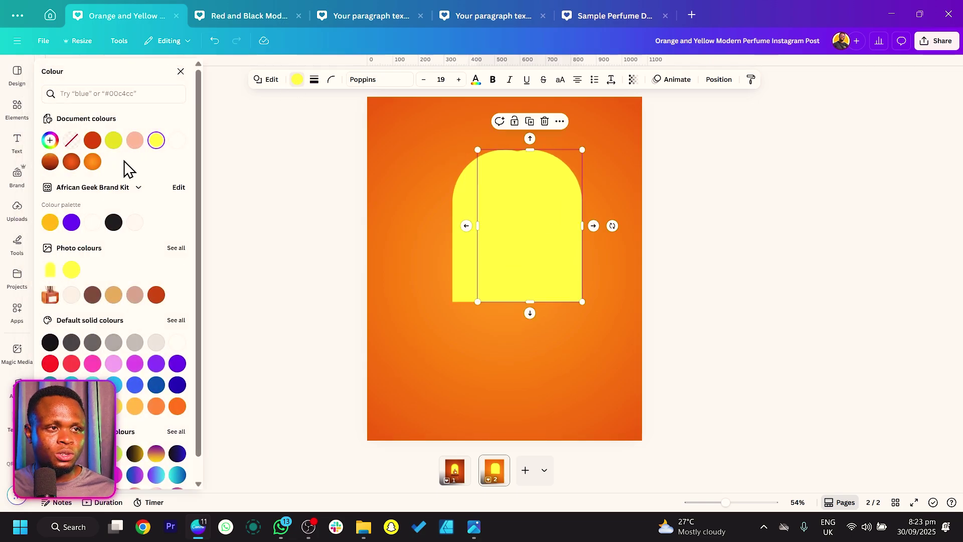
pyautogui.click(93, 145)
# - Place the red arch behind the yellow one with a slight offset to the upper right, and extend its base level with the yellow arch
pyautogui.moveTo(525, 206); pyautogui.dragTo(504, 206)
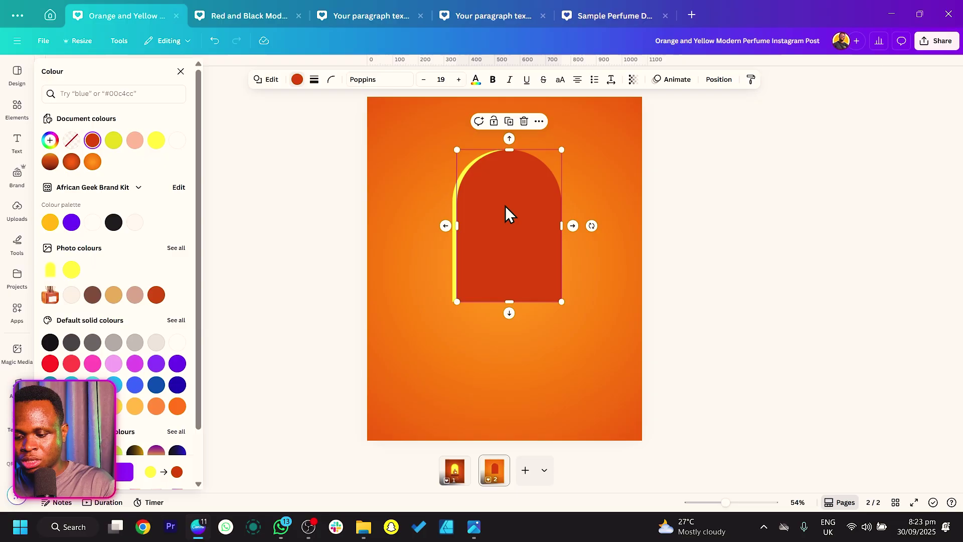
pyautogui.hotkey('ctrl', '[')
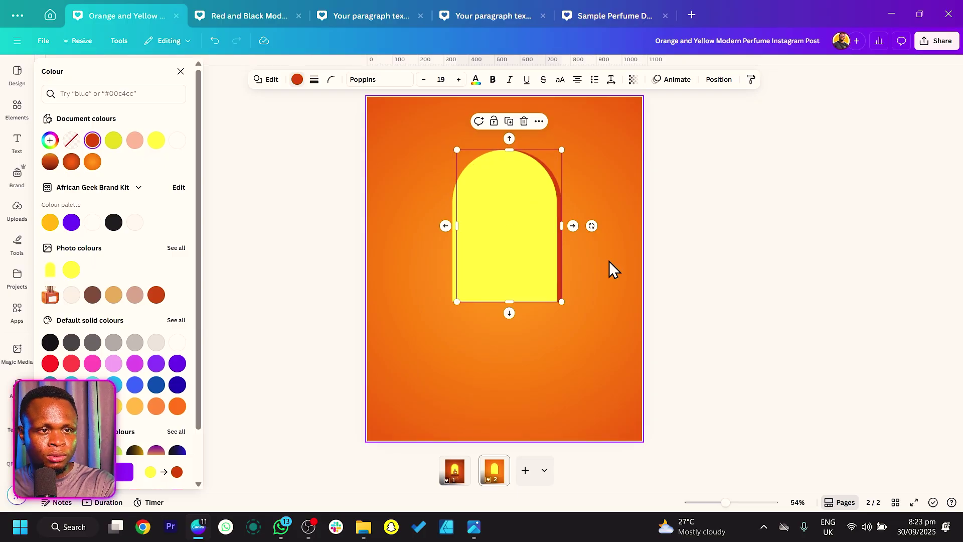
pyautogui.click(582, 284)
pyautogui.click(559, 275)
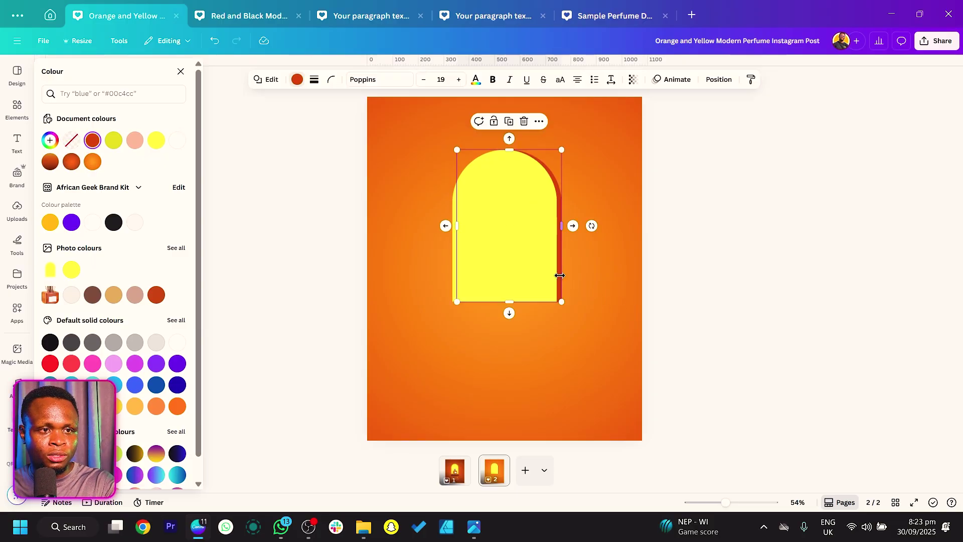
pyautogui.moveTo(559, 275); pyautogui.dragTo(560, 276)
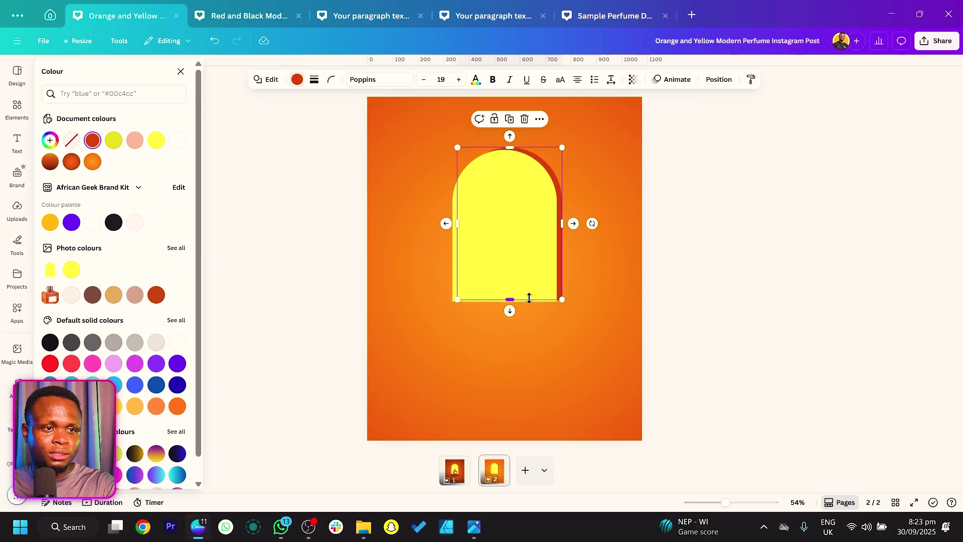
pyautogui.moveTo(531, 299); pyautogui.dragTo(529, 300)
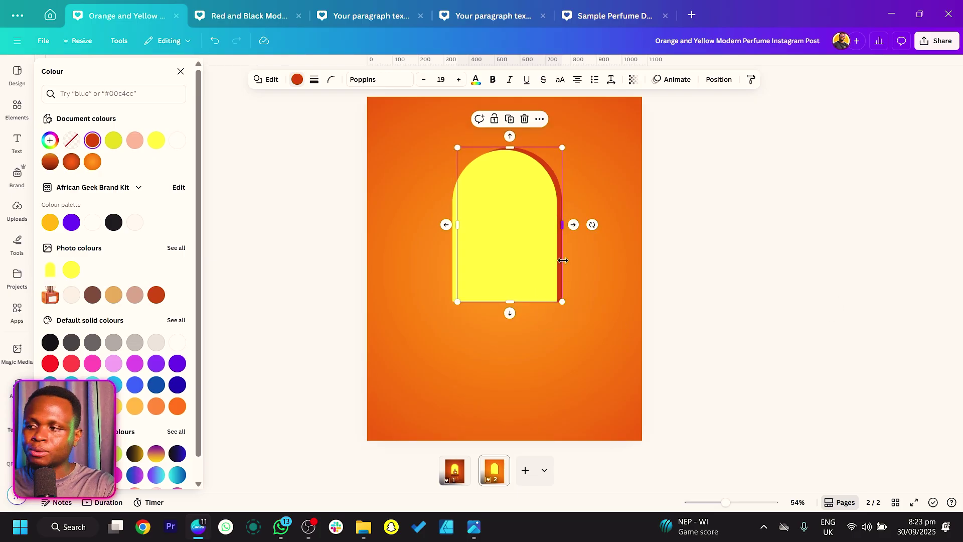
pyautogui.click(487, 332)
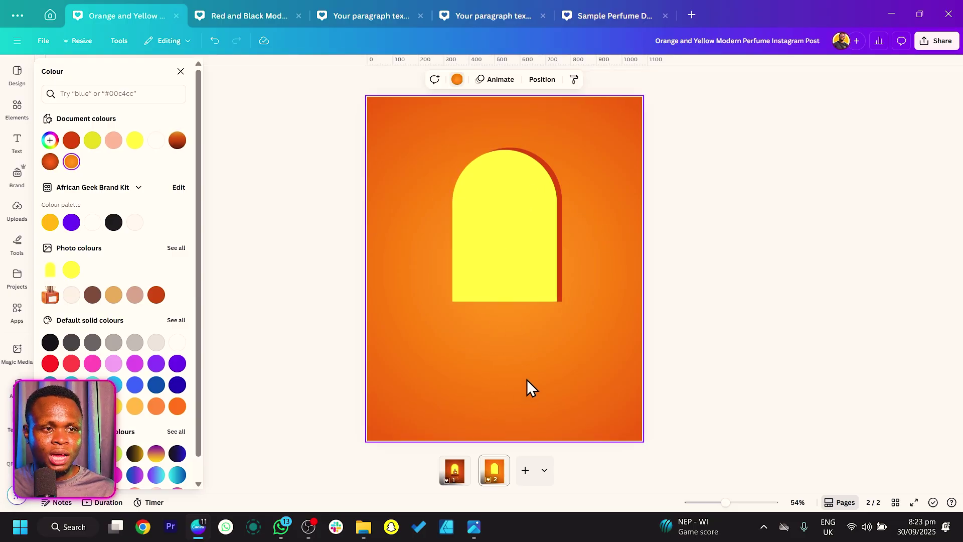
# - Add a rectangle, shorten it to a thin horizontal bar and place it directly beneath the arch's base
pyautogui.press('r')
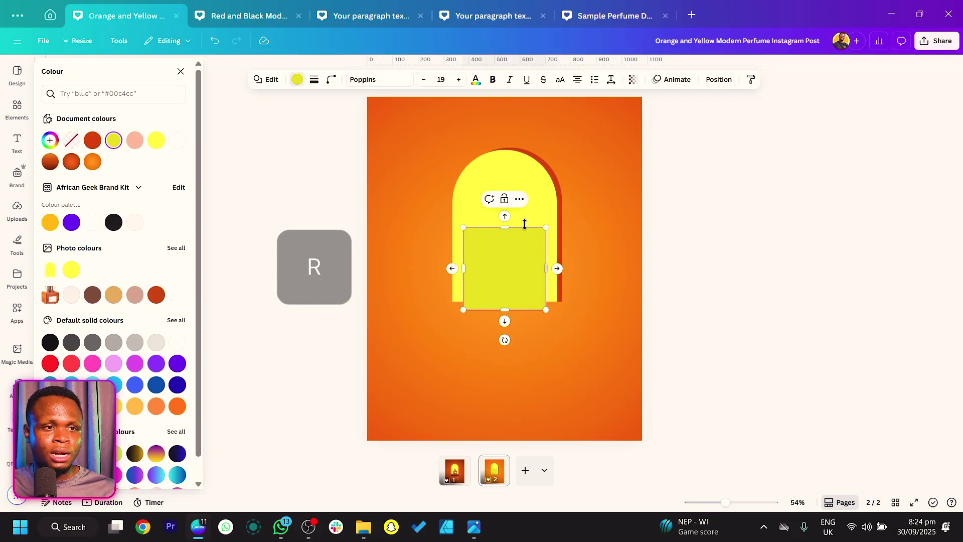
pyautogui.moveTo(498, 227); pyautogui.dragTo(497, 289)
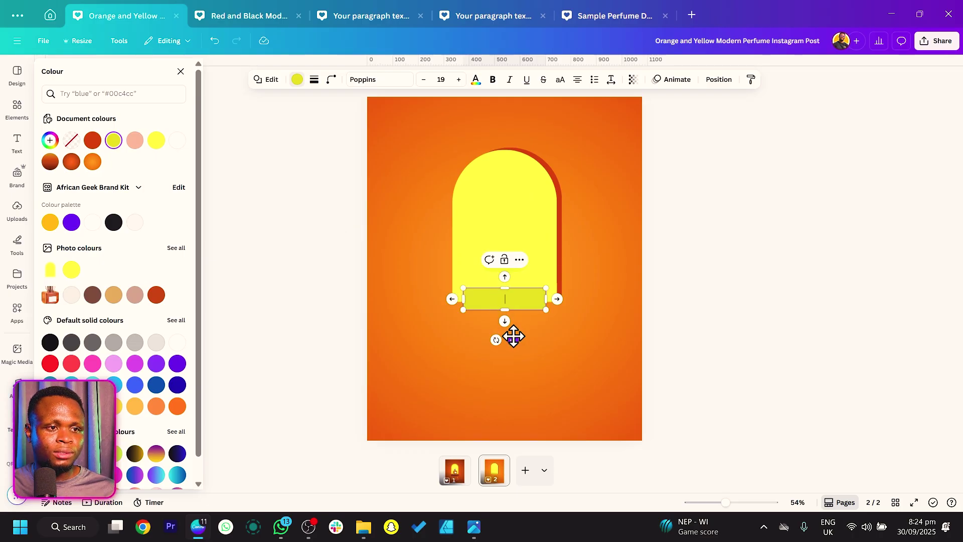
pyautogui.moveTo(511, 339); pyautogui.dragTo(511, 350)
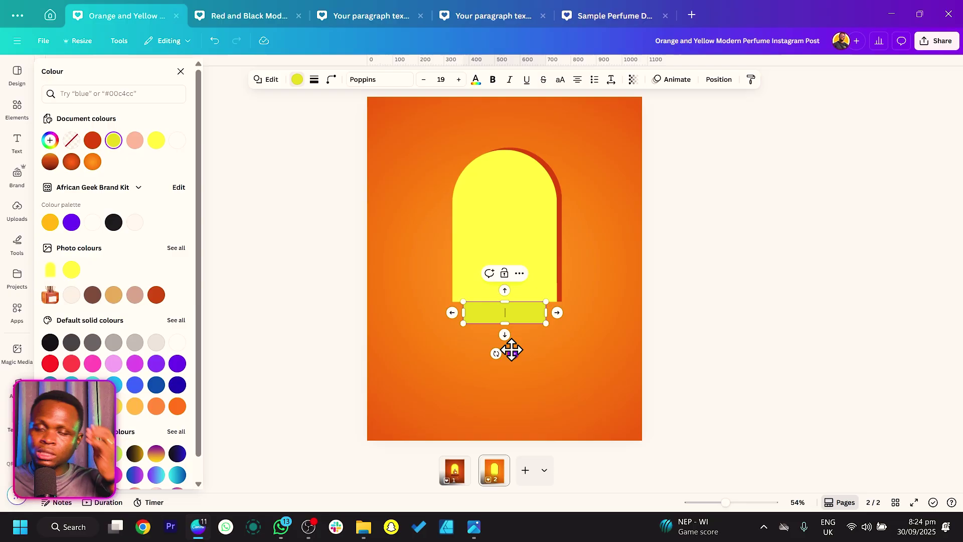
# - Insert the orange perfume bottle from the recently used elements and place it at the page's upper-left corner
pyautogui.click(18, 107)
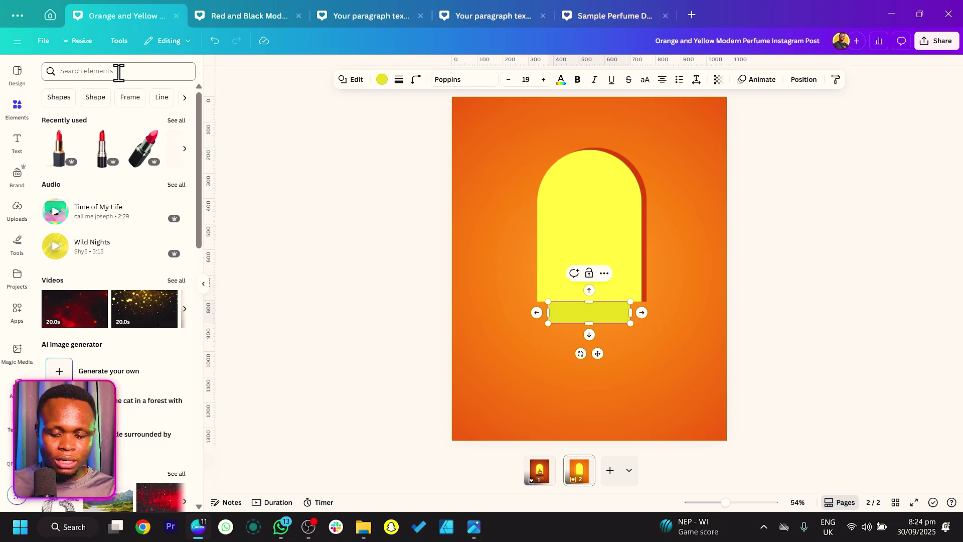
pyautogui.click(119, 72)
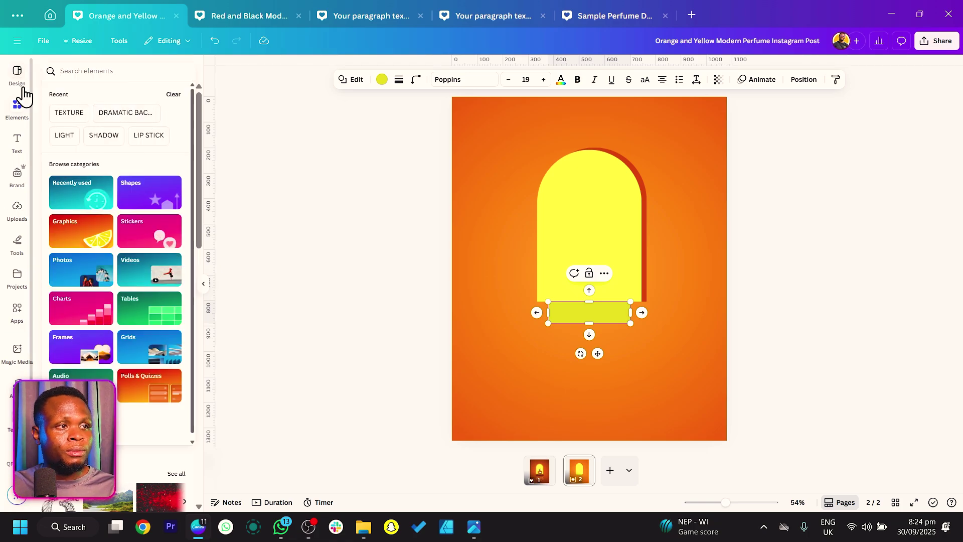
pyautogui.click(17, 106)
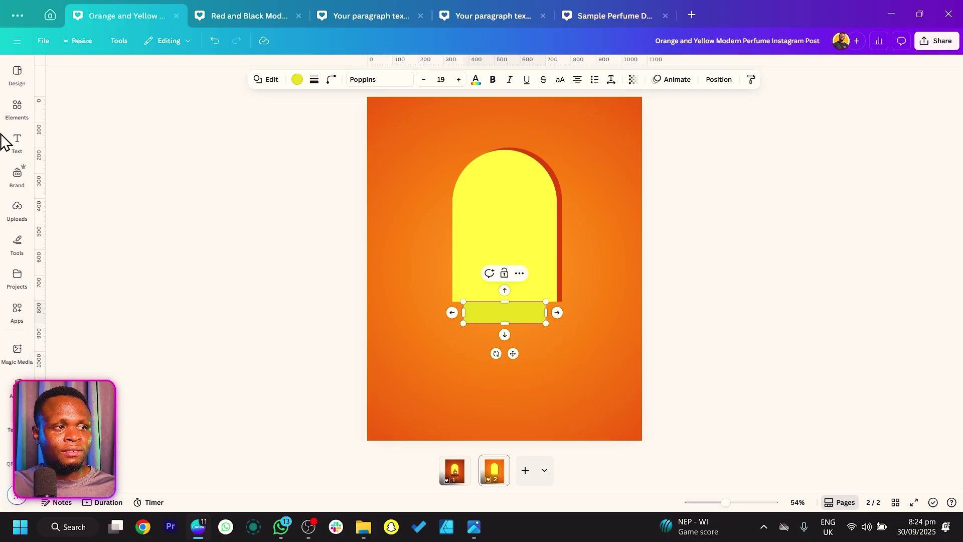
pyautogui.moveTo(17, 108)
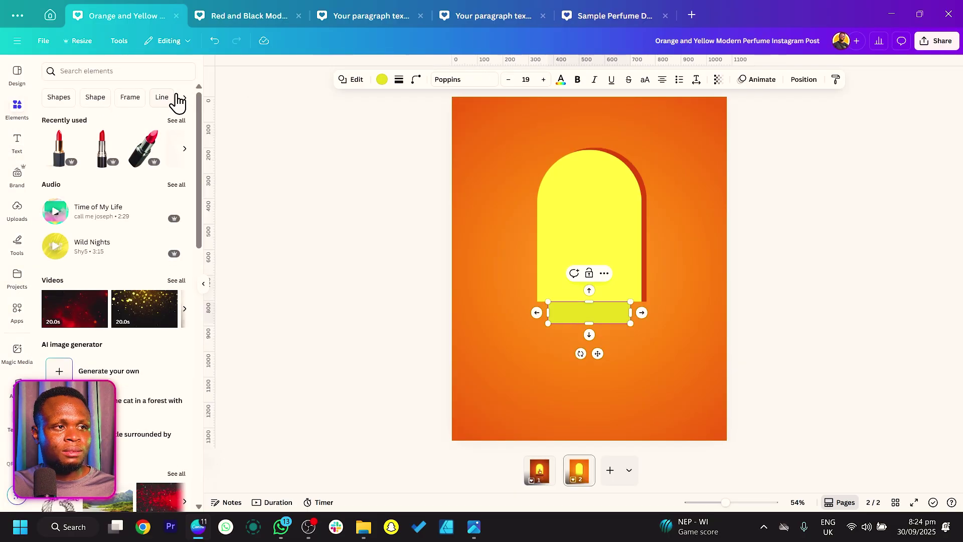
pyautogui.click(178, 124)
pyautogui.scroll(-3, 125, 313)
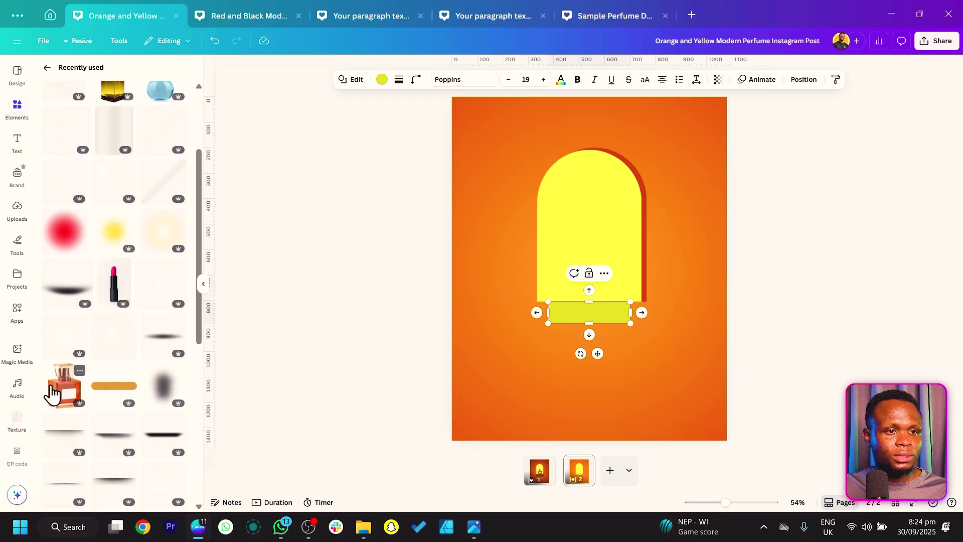
pyautogui.click(64, 385)
pyautogui.moveTo(591, 294); pyautogui.dragTo(485, 157)
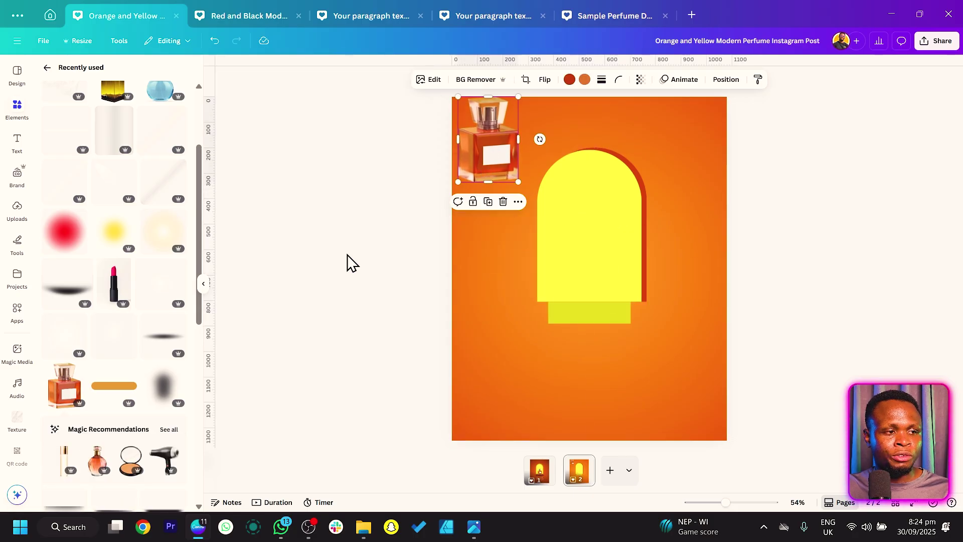
# - Try adding the black-and-yellow perfume bottle, scaled down and moved to the left of the arch
pyautogui.scroll(3, 110, 324)
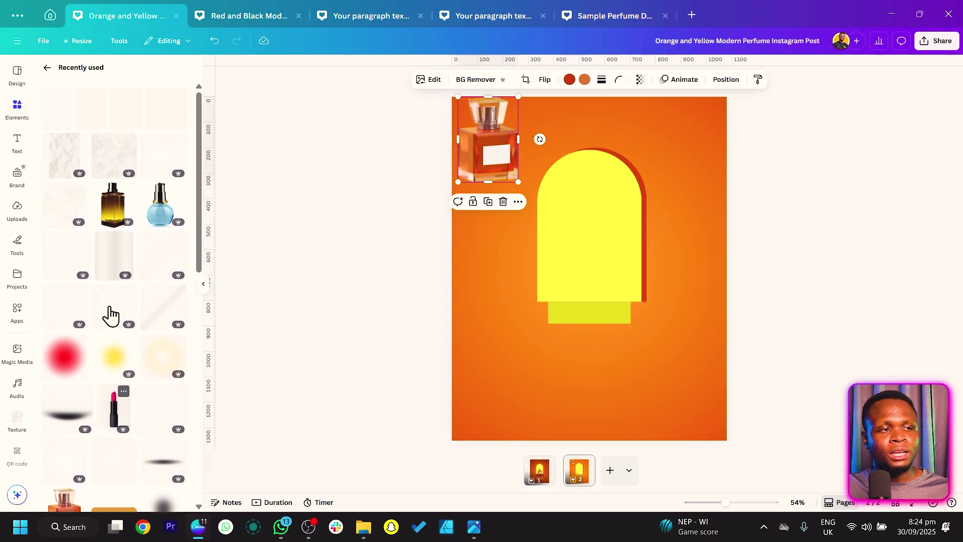
pyautogui.click(112, 206)
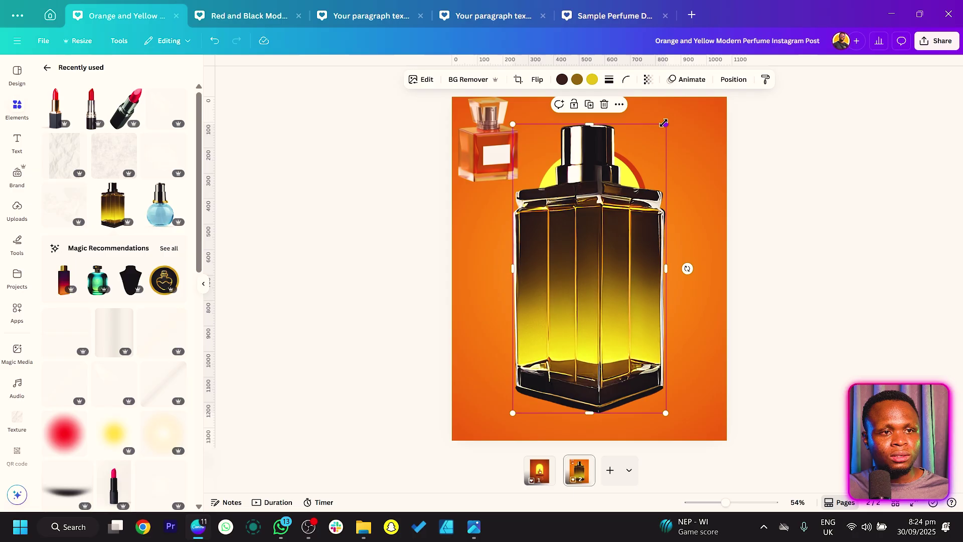
pyautogui.moveTo(660, 133); pyautogui.dragTo(599, 245)
pyautogui.moveTo(537, 335); pyautogui.dragTo(467, 335)
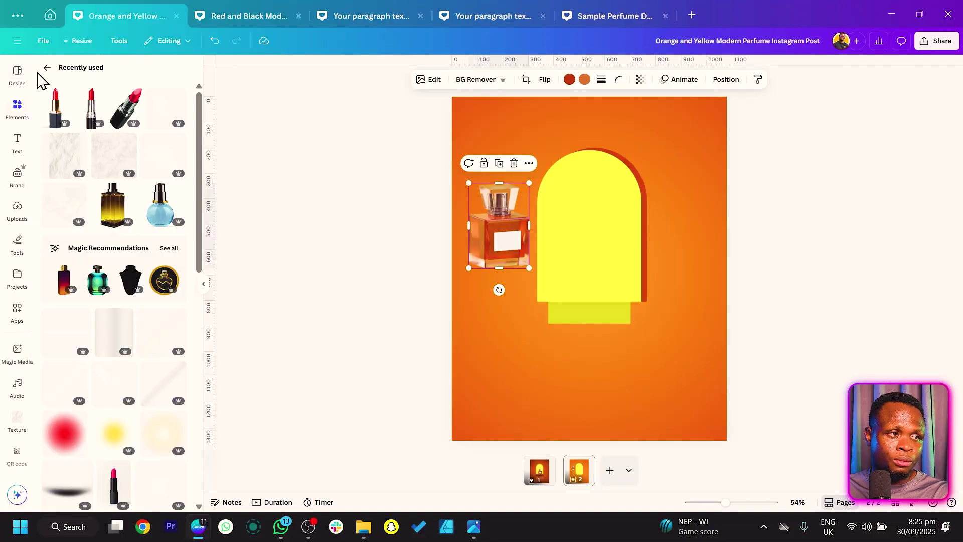
# - View the details of the Stylish Perfume Bottle element, and move the bottle on the page up beside the arch's top
pyautogui.click(47, 67)
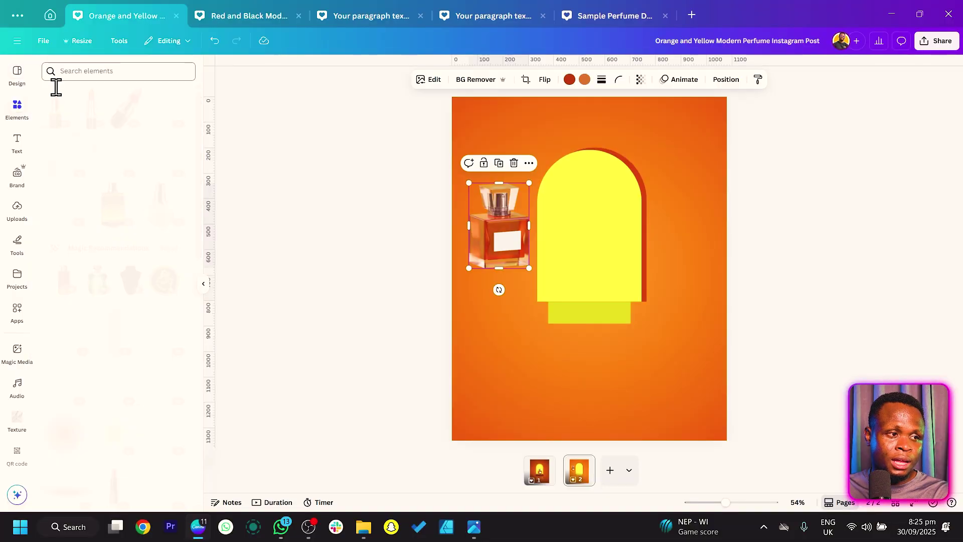
pyautogui.click(114, 137)
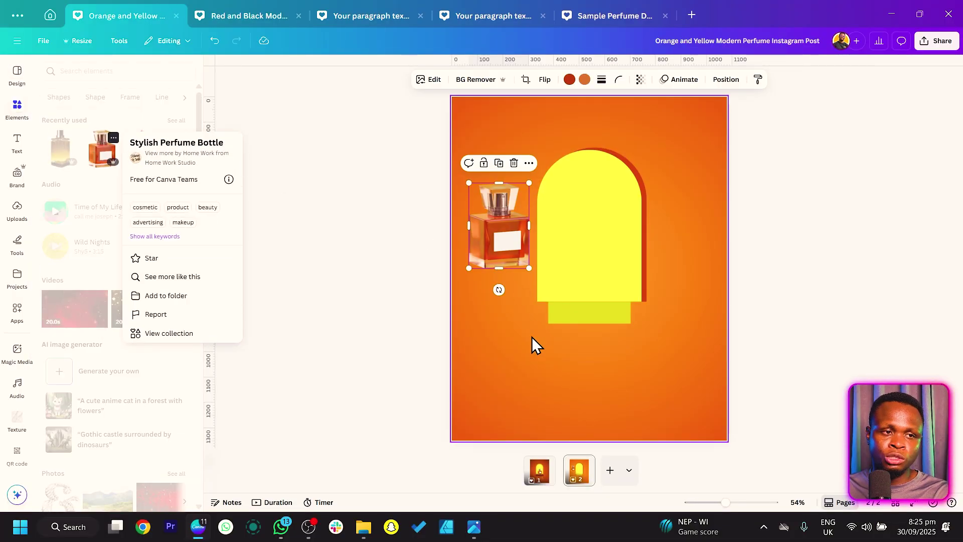
pyautogui.moveTo(490, 235); pyautogui.dragTo(488, 168)
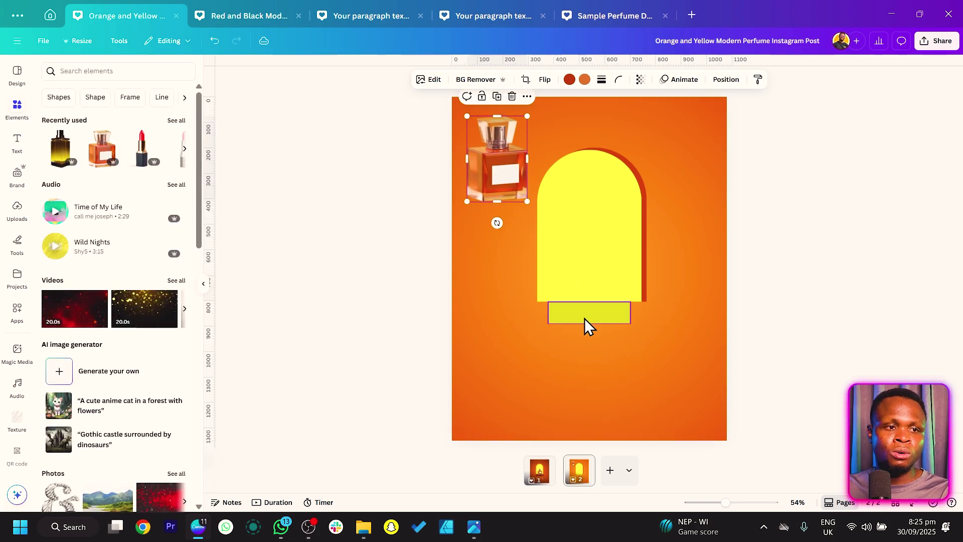
# - Widen the bar symmetrically past both sides of the arch, make it slightly taller and recolour it dark red #C73D03
pyautogui.click(584, 318)
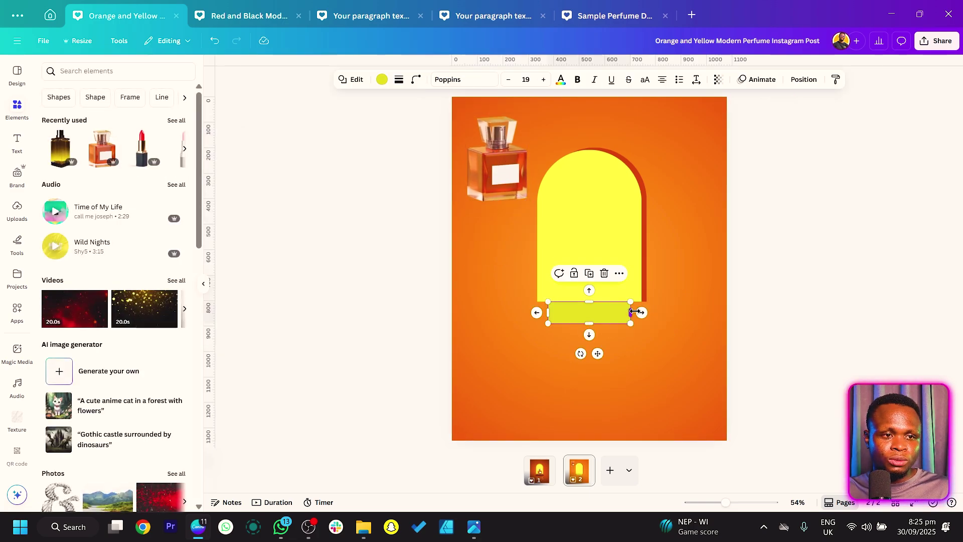
pyautogui.moveTo(635, 312); pyautogui.dragTo(659, 312)
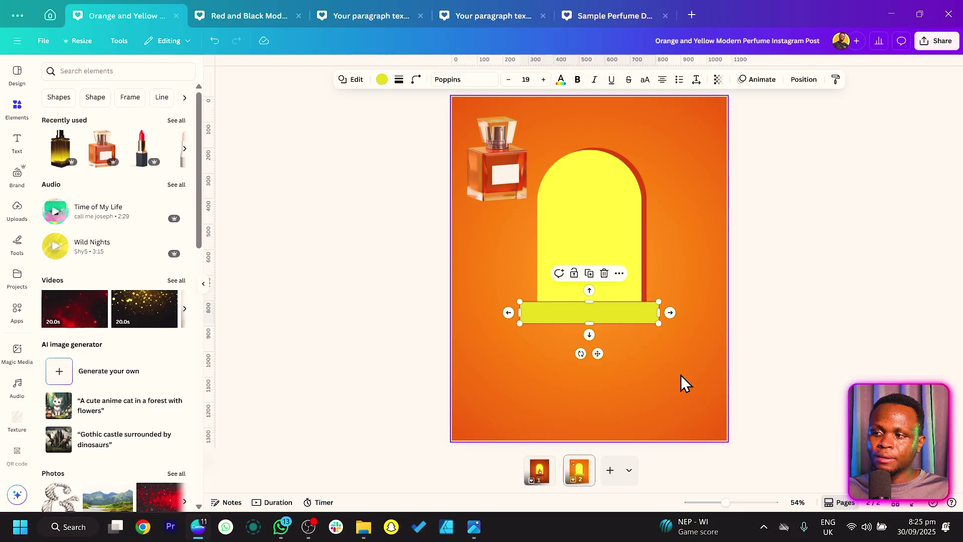
pyautogui.click(383, 80)
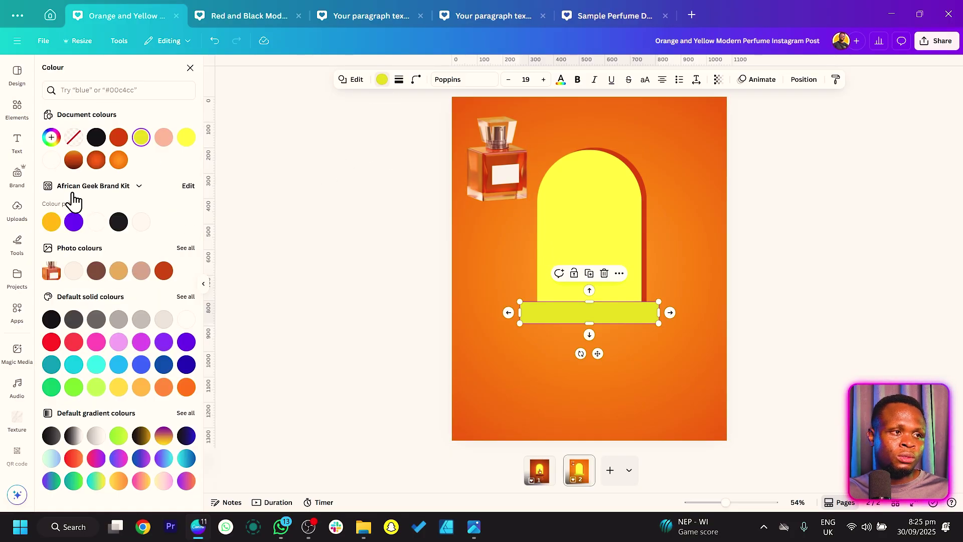
pyautogui.click(114, 136)
pyautogui.click(51, 136)
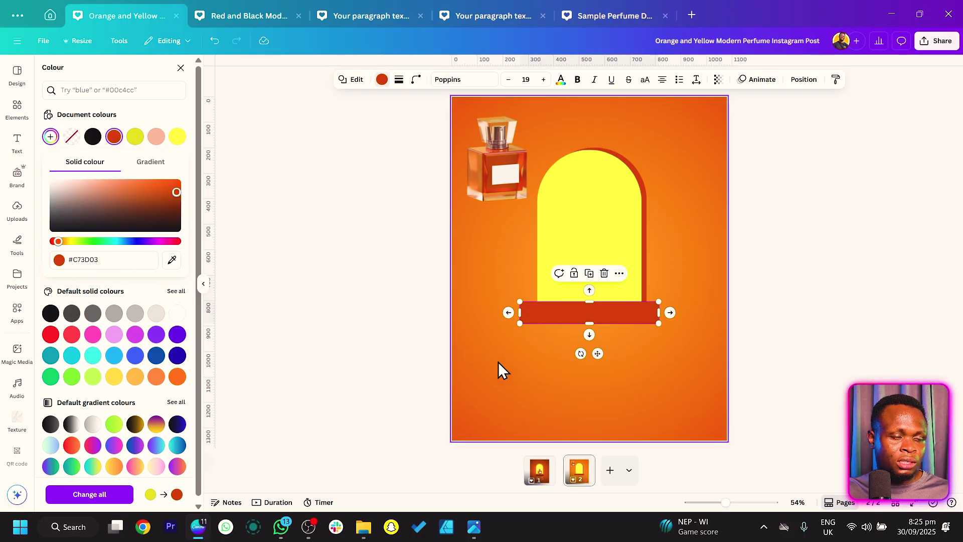
pyautogui.click(522, 363)
pyautogui.moveTo(589, 323)
pyautogui.mouseDown()
pyautogui.moveTo(602, 308)
pyautogui.moveTo(602, 327)
pyautogui.mouseUp()
pyautogui.click(489, 298)
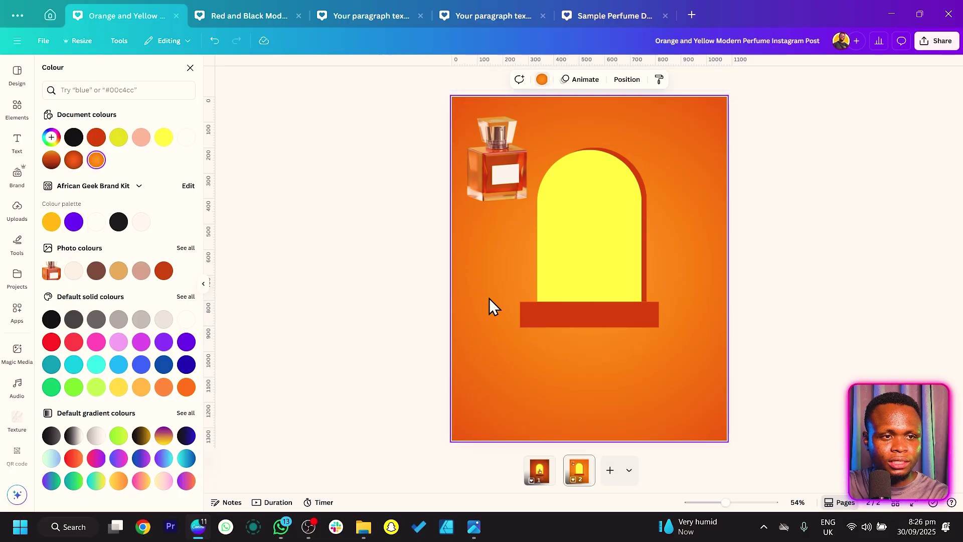
# - Select the dark red bar beneath the arch
pyautogui.click(481, 162)
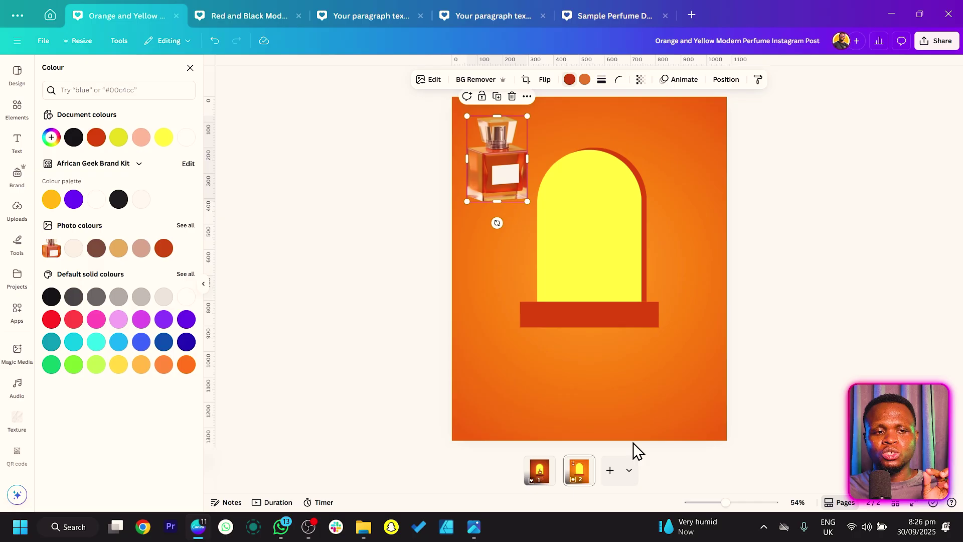
pyautogui.click(593, 313)
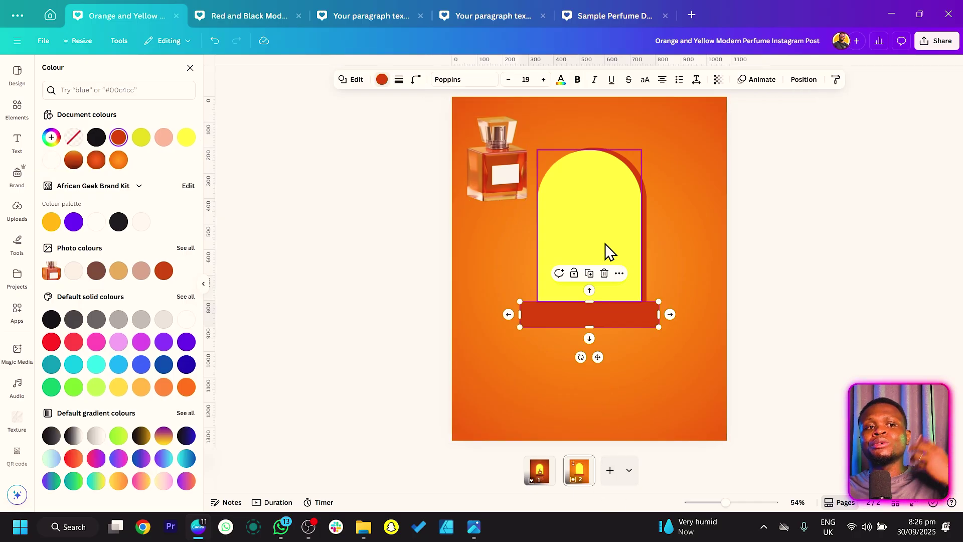
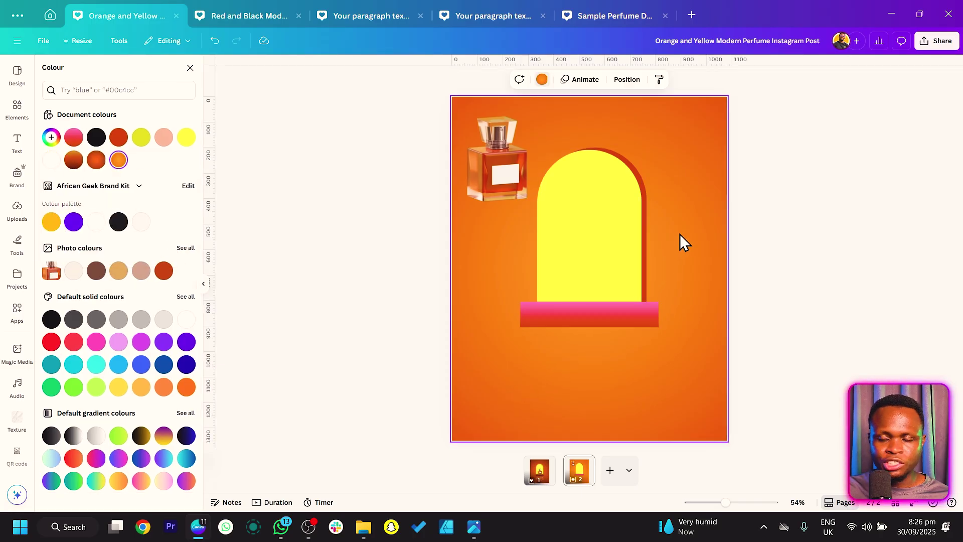
# - Set the outer colour of the background's radial gradient to #C73D03, sampled from the dark red document colour
pyautogui.click(51, 137)
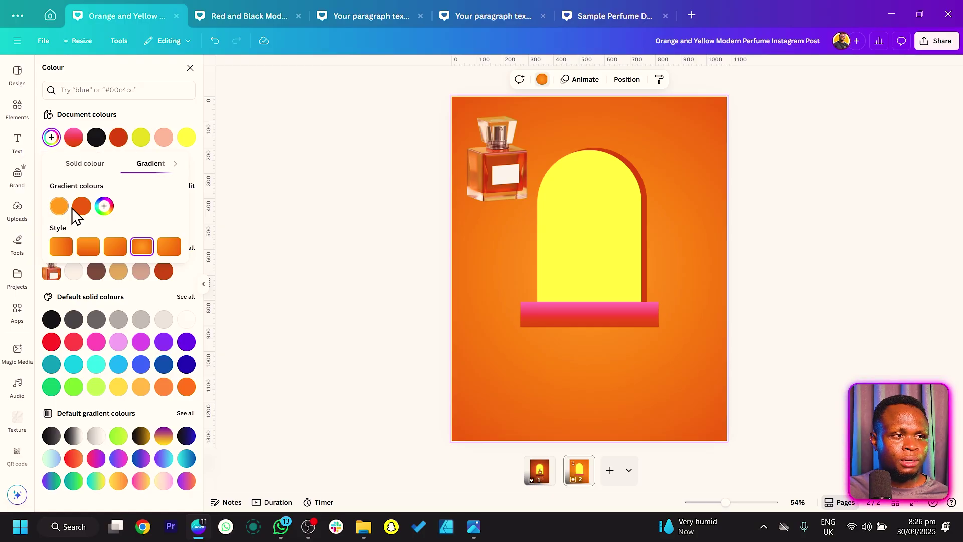
pyautogui.click(82, 206)
pyautogui.click(203, 321)
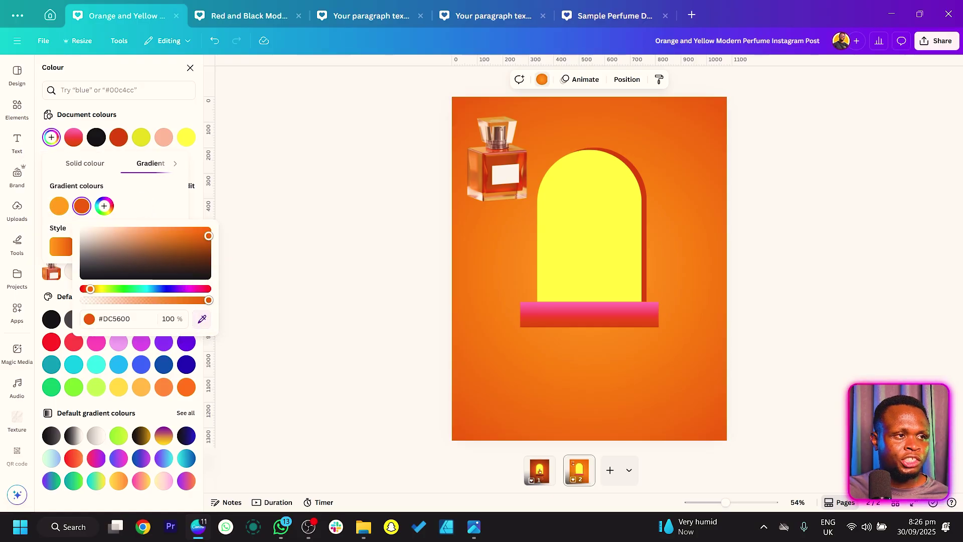
pyautogui.click(119, 138)
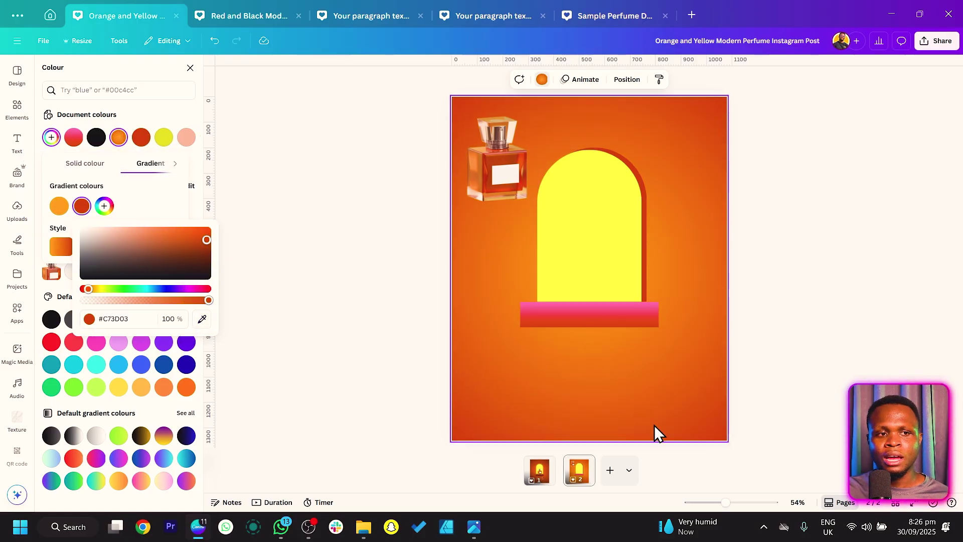
# - Change the pink colour in the base bar's gradient to yellow #FFFC53, sampled from the arch
pyautogui.click(605, 322)
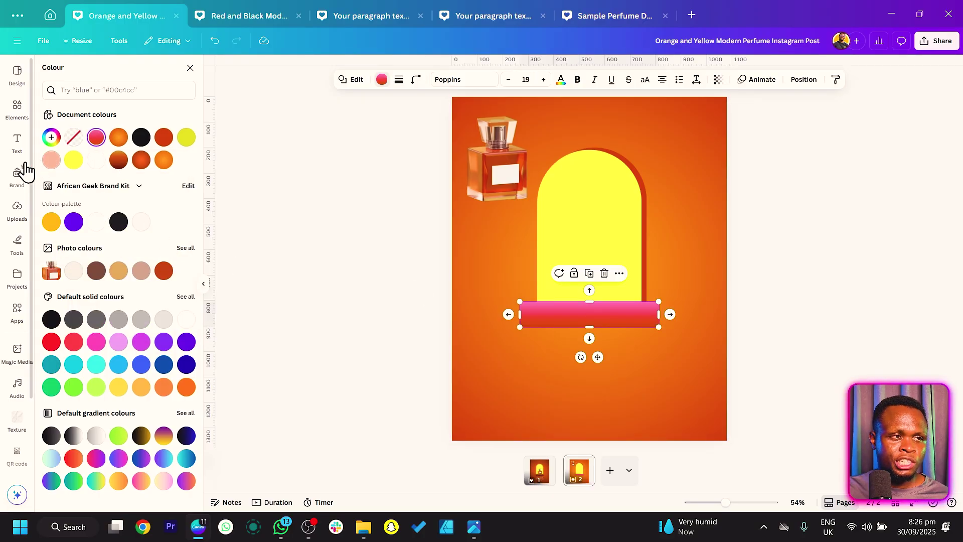
pyautogui.click(52, 138)
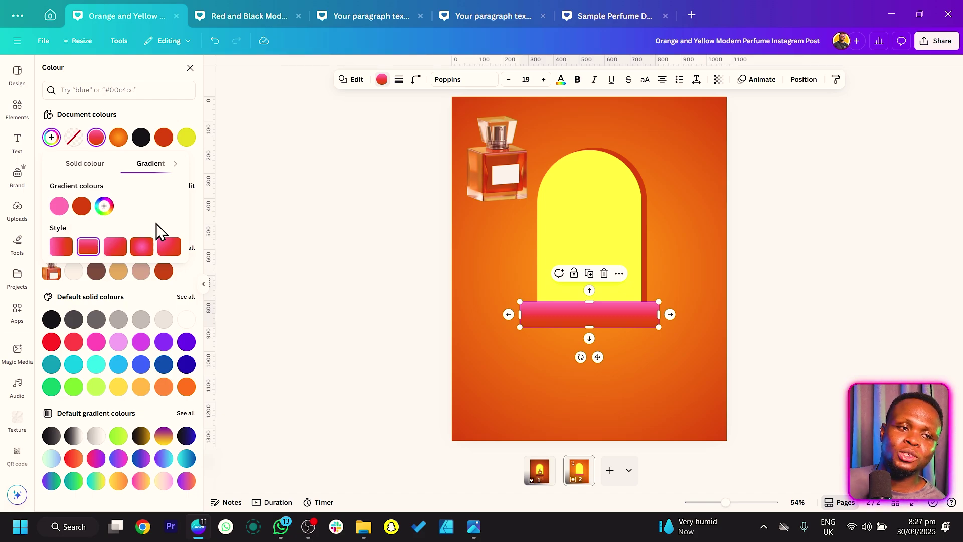
pyautogui.click(60, 207)
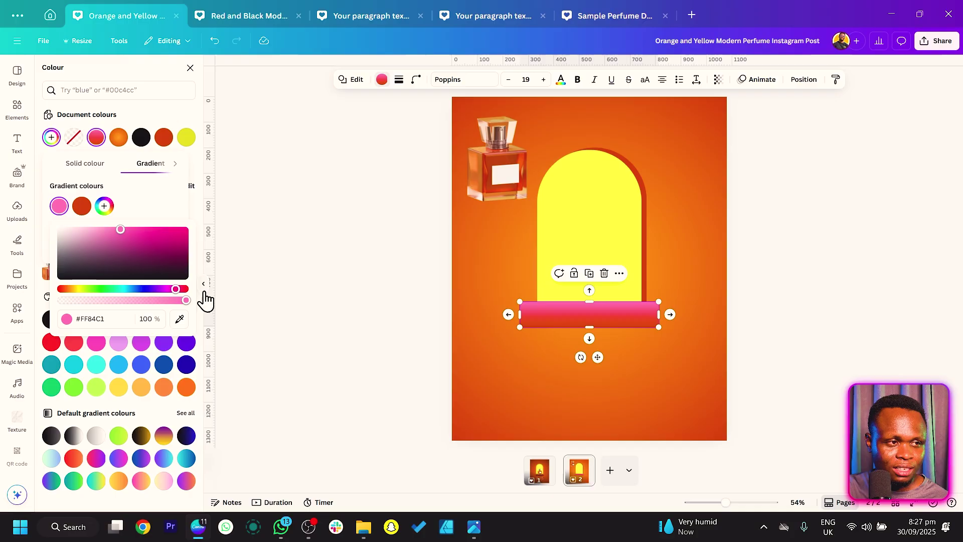
pyautogui.click(179, 318)
pyautogui.click(578, 204)
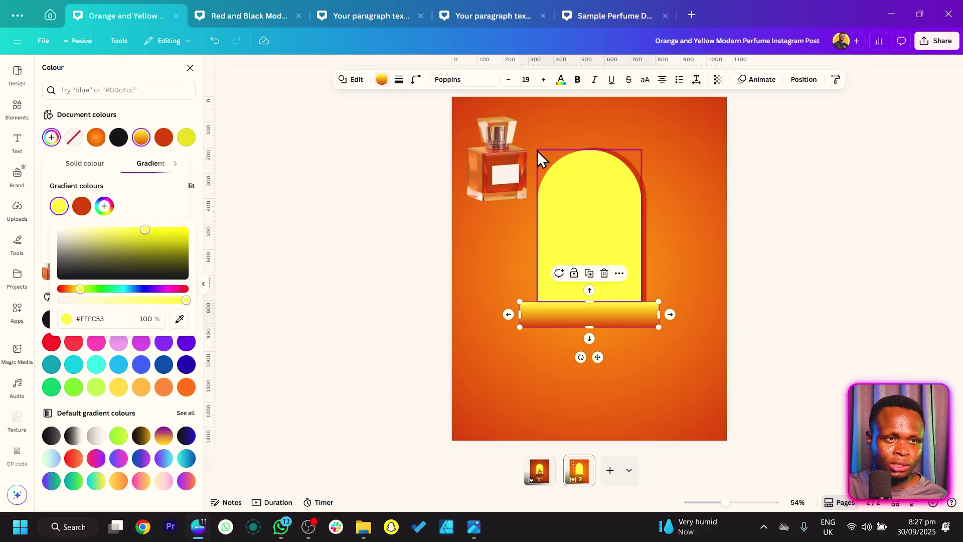
# - Add a third colour to the bar's gradient and set the middle colour to light orange #E97443
pyautogui.click(105, 206)
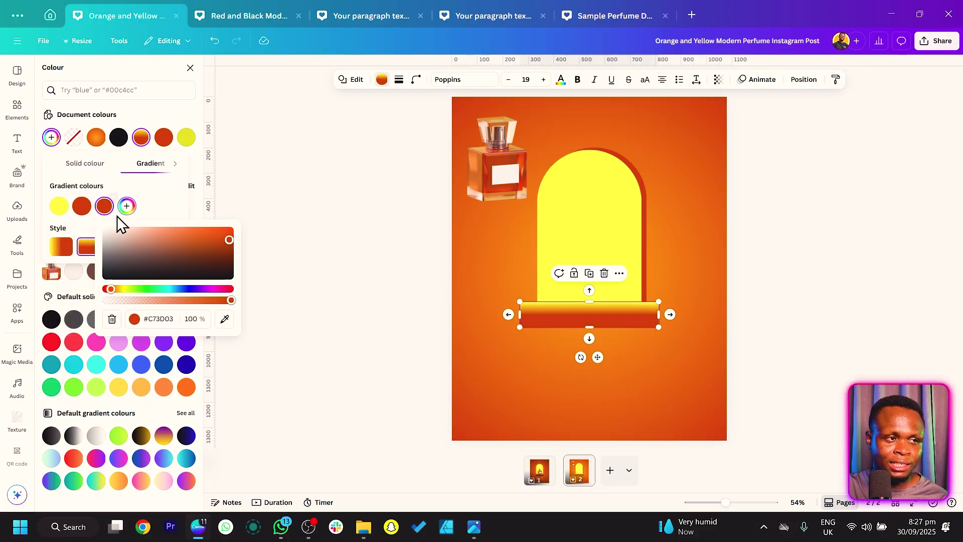
pyautogui.click(81, 208)
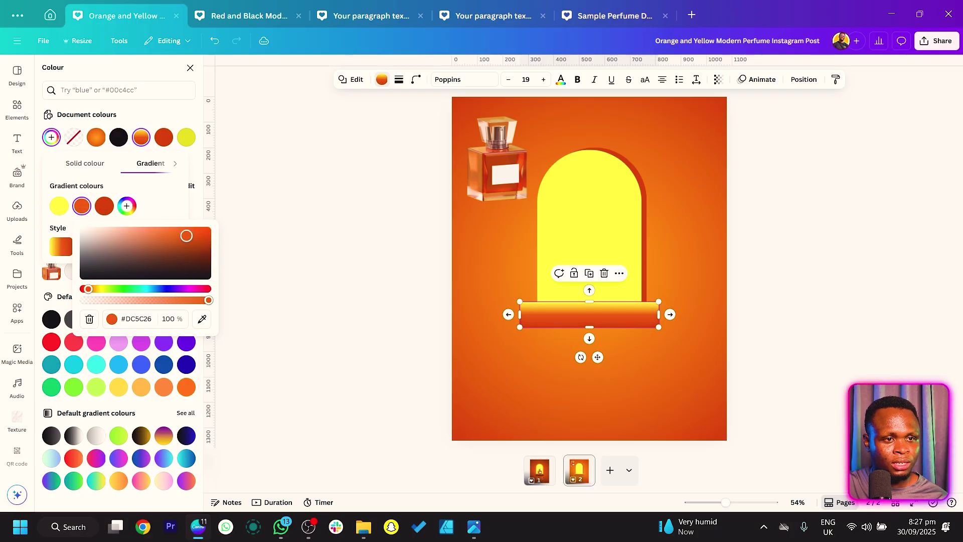
pyautogui.moveTo(187, 236); pyautogui.dragTo(172, 234)
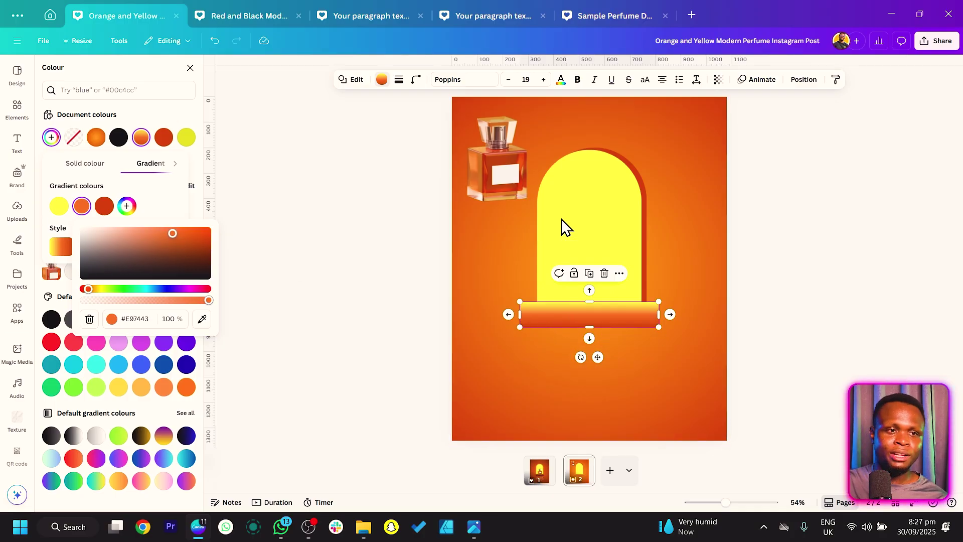
# - Add a fourth colour to the end of the bar's gradient and darken it to #912B00
pyautogui.click(127, 205)
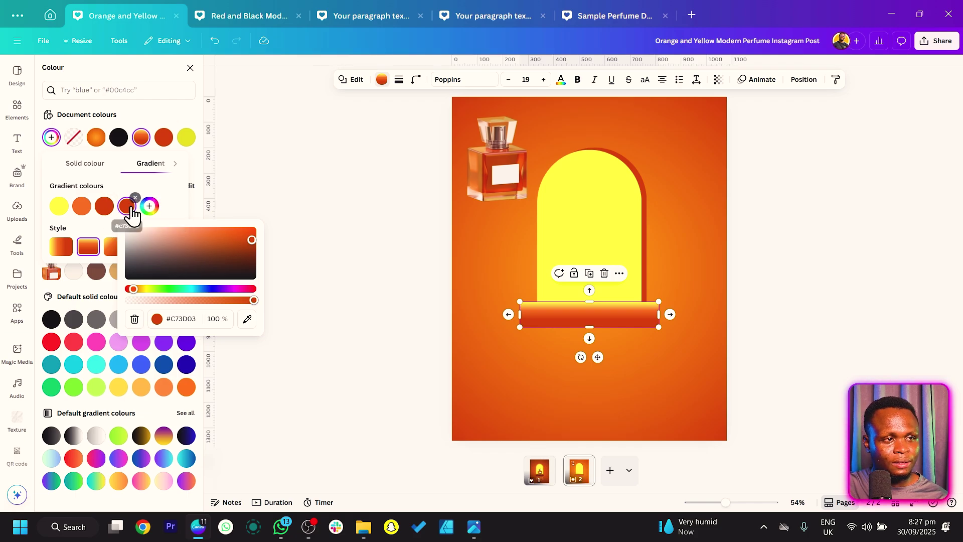
pyautogui.moveTo(257, 243); pyautogui.dragTo(260, 251)
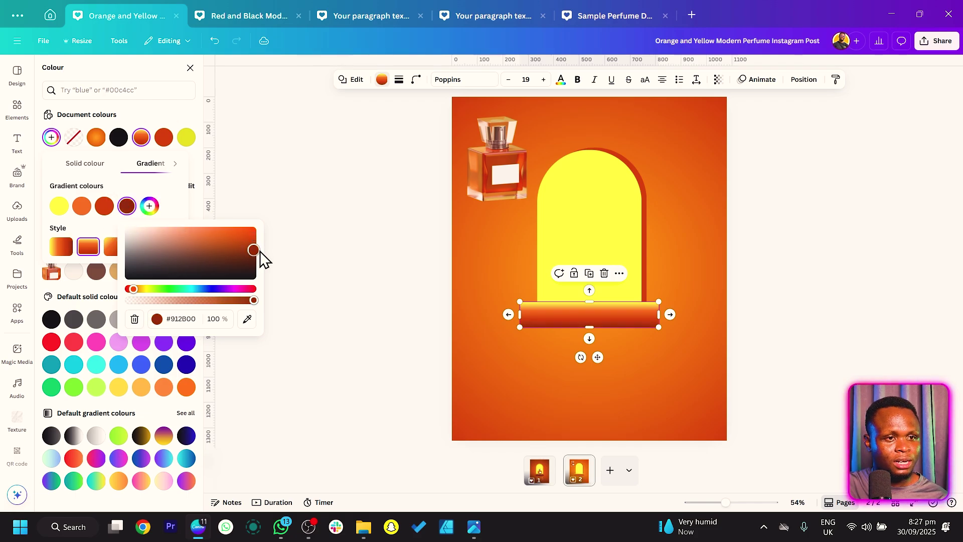
pyautogui.click(327, 260)
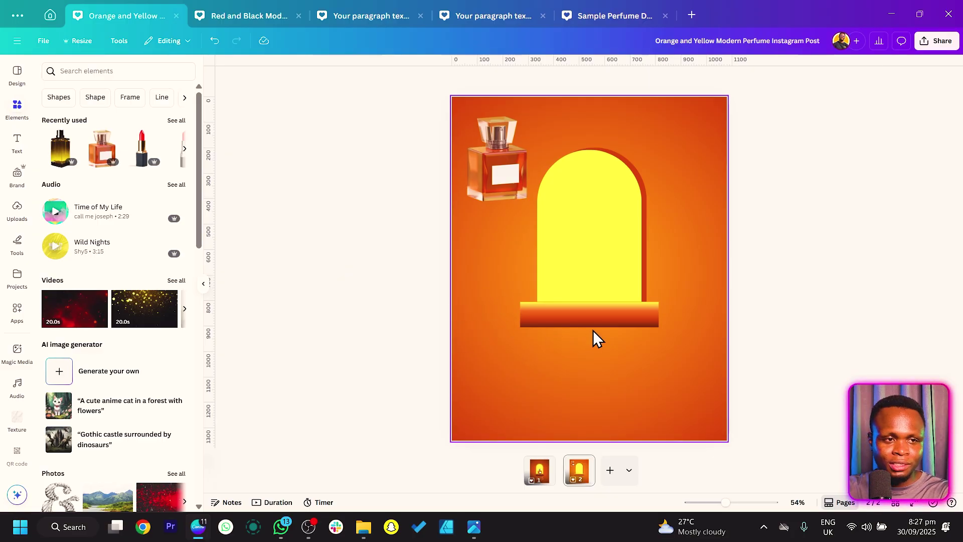
# - Nudge the gradient bar up slightly so it meets the bottom of the arch
pyautogui.click(604, 315)
pyautogui.press('Up')
pyautogui.press('Up')
pyautogui.press('Up')
pyautogui.press('Up')
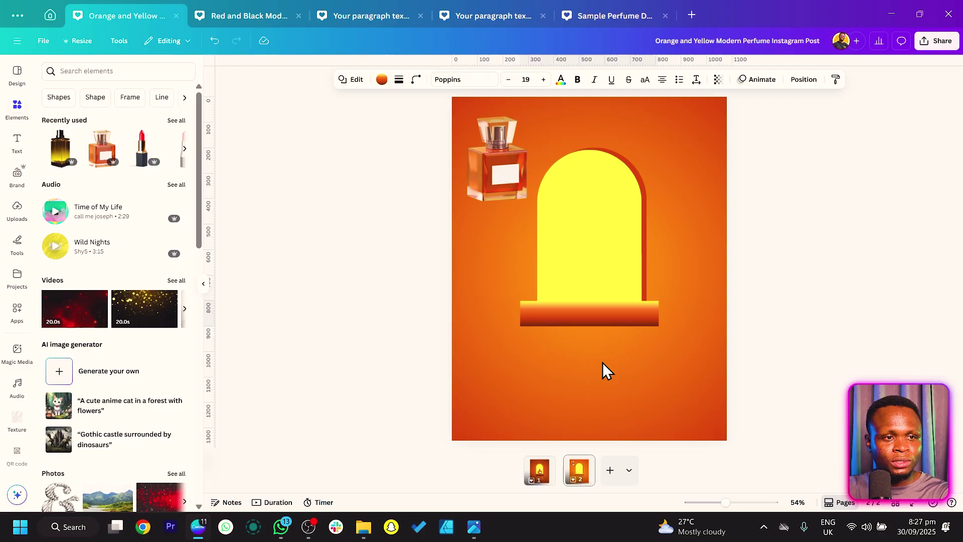
pyautogui.click(616, 363)
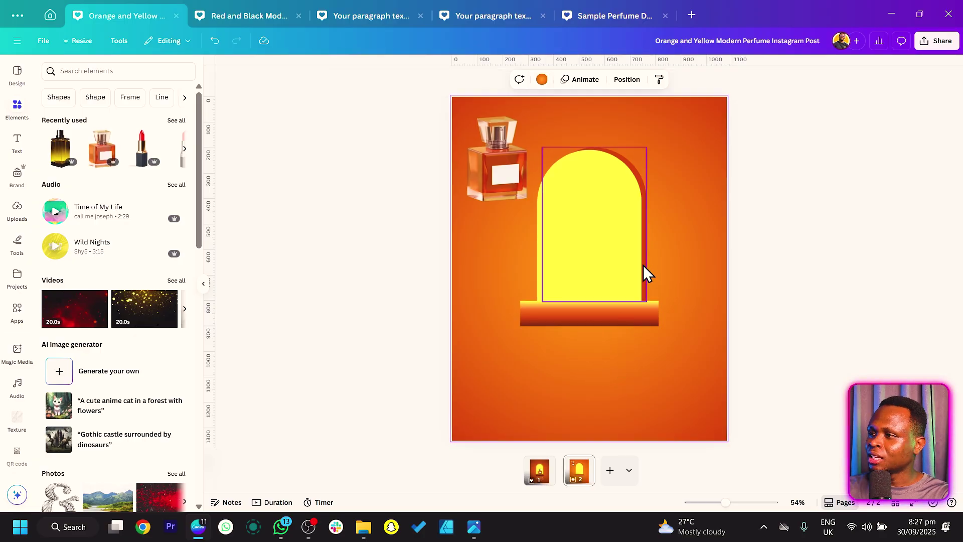
# - Shorten the bar slightly by pulling its left end inward
pyautogui.click(582, 321)
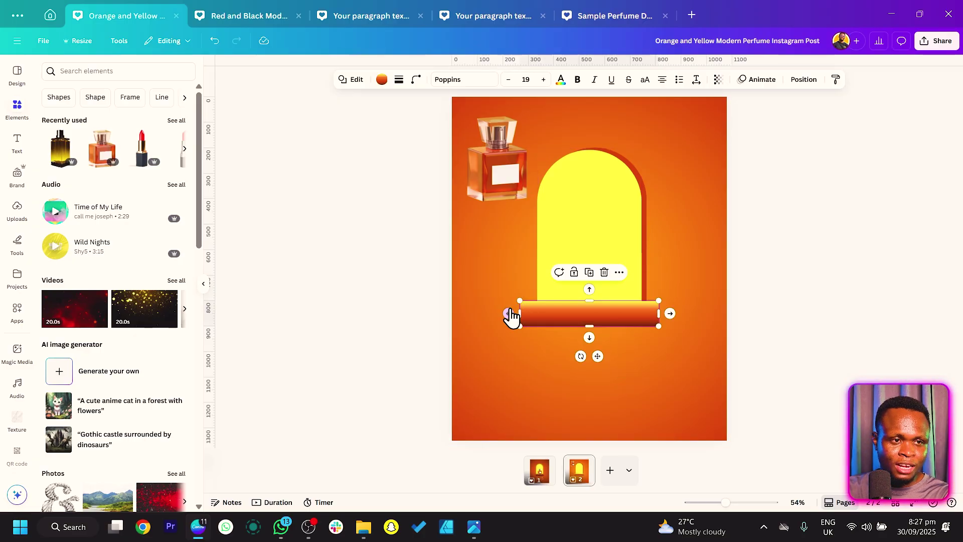
pyautogui.moveTo(521, 309); pyautogui.dragTo(523, 310)
pyautogui.click(535, 391)
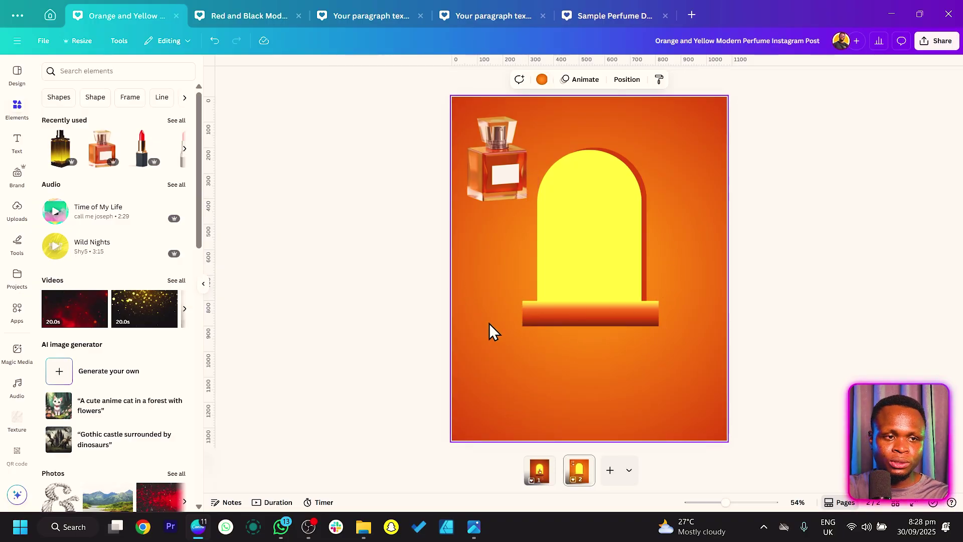
# - Search the elements for "shadow", show all graphics results, and add the thin horizontal shadow graphic to the page
pyautogui.click(91, 71)
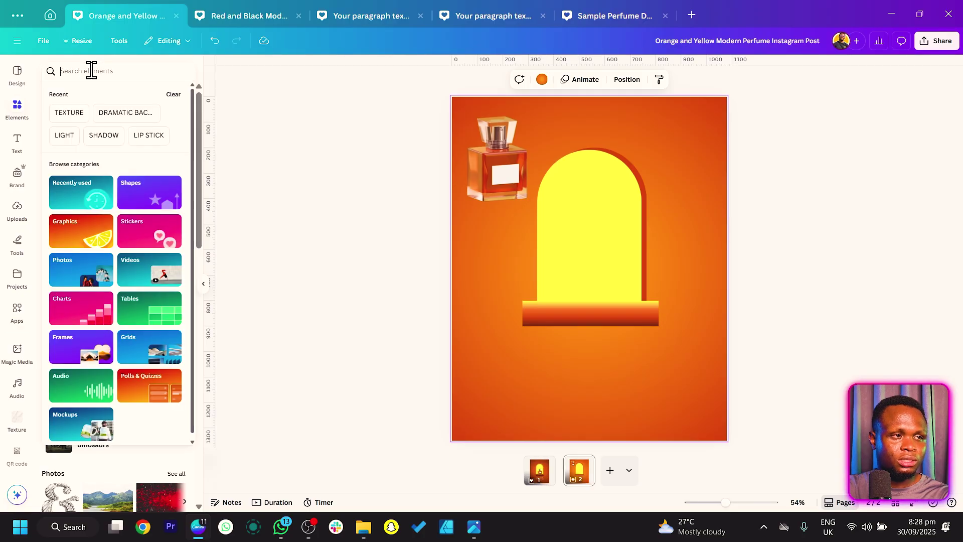
pyautogui.write('shadow')
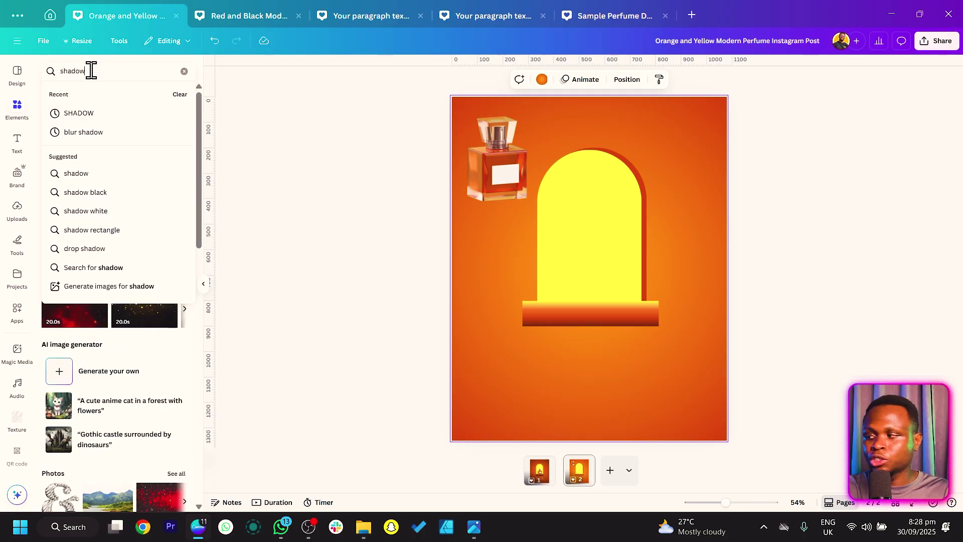
pyautogui.press('Return')
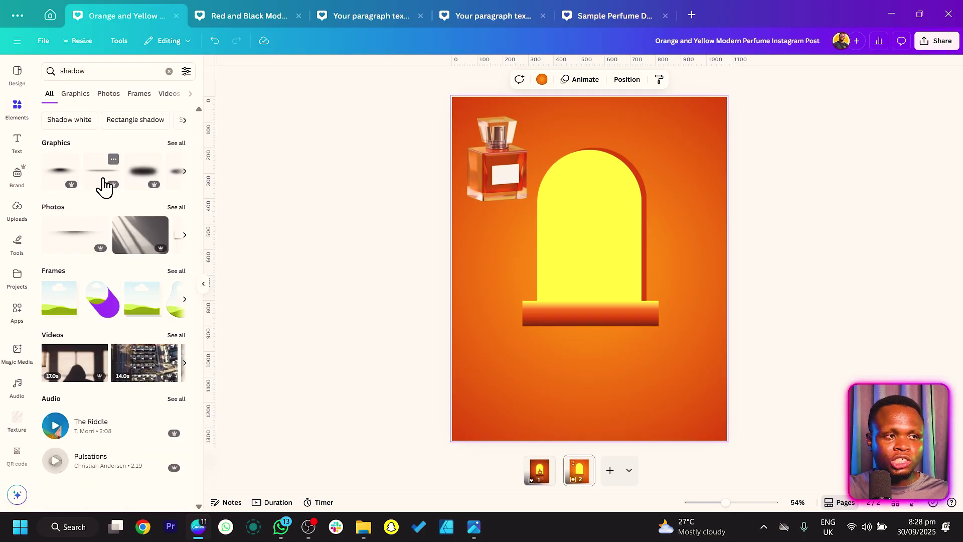
pyautogui.click(176, 143)
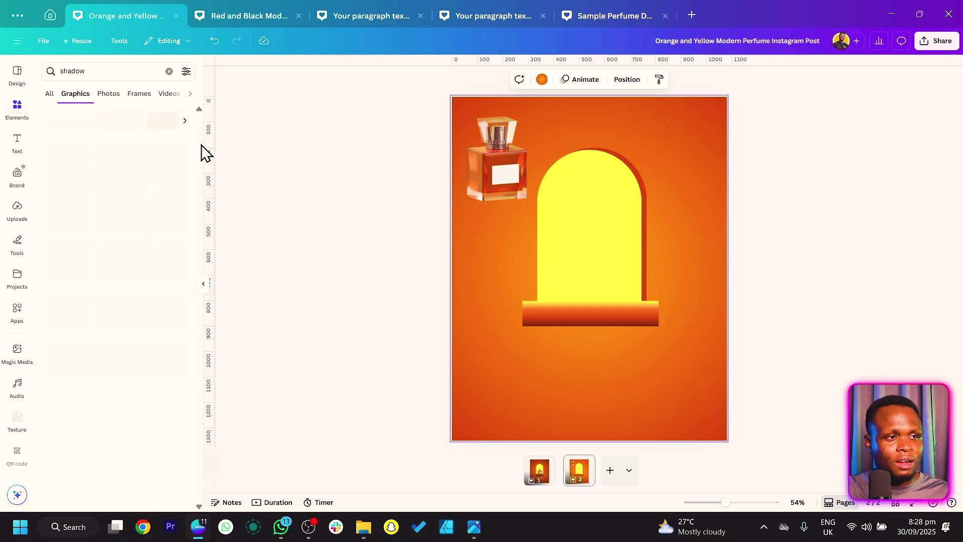
pyautogui.click(114, 160)
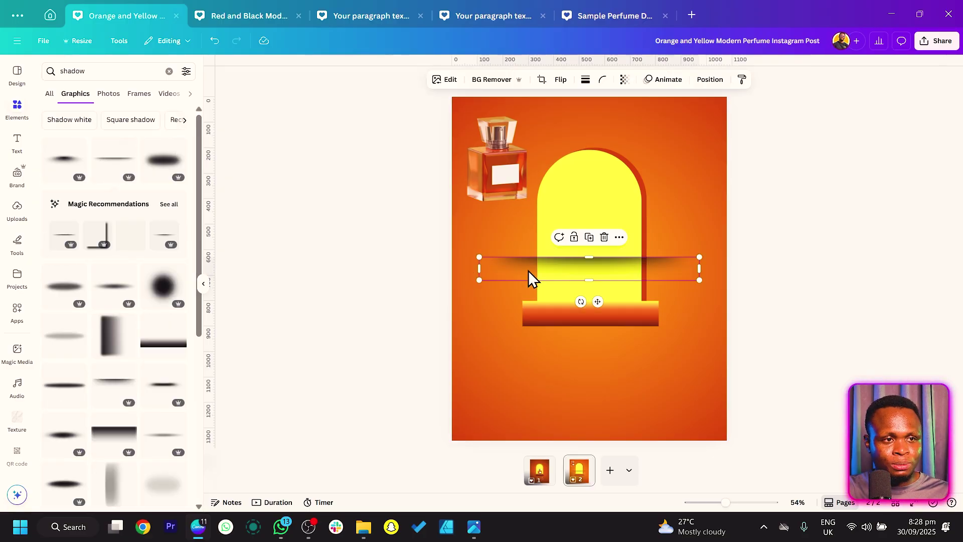
# - Shrink the shadow to the bar's width and position it directly beneath the bar's lower edge
pyautogui.moveTo(532, 286); pyautogui.dragTo(522, 374)
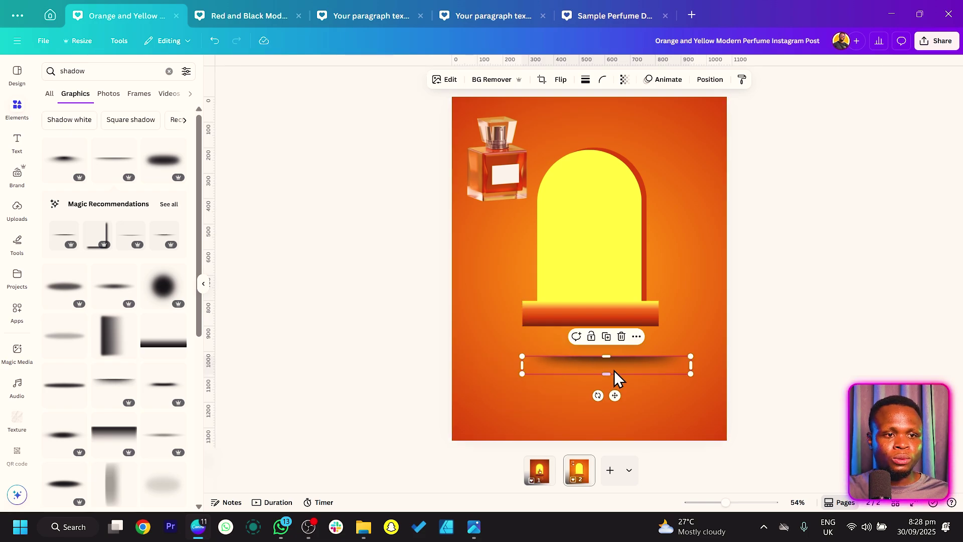
pyautogui.moveTo(610, 372); pyautogui.dragTo(593, 332)
pyautogui.moveTo(674, 344); pyautogui.dragTo(659, 341)
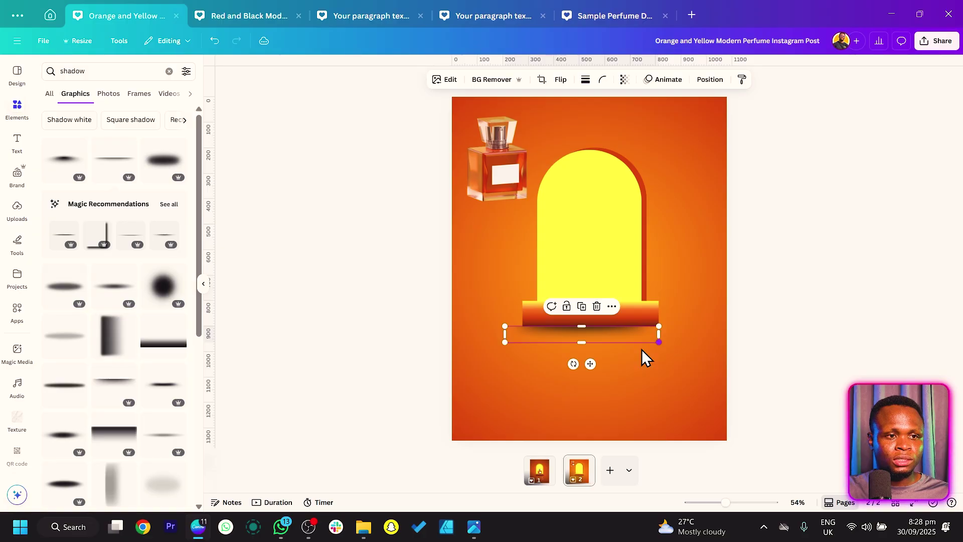
pyautogui.moveTo(506, 342)
pyautogui.mouseDown()
pyautogui.moveTo(520, 361)
pyautogui.moveTo(522, 340)
pyautogui.mouseUp()
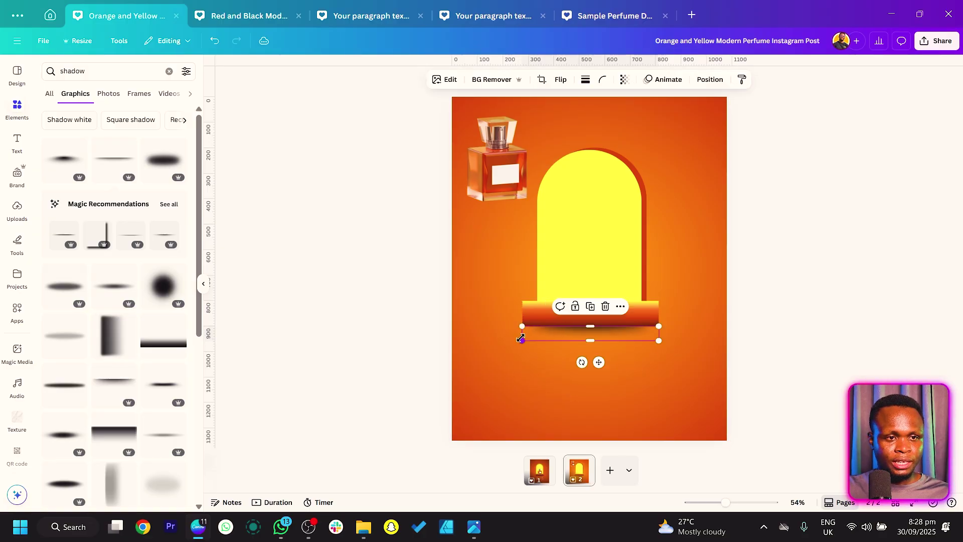
# - Nudge the shadow up slightly and send it to the back, behind the bar
pyautogui.click(559, 329)
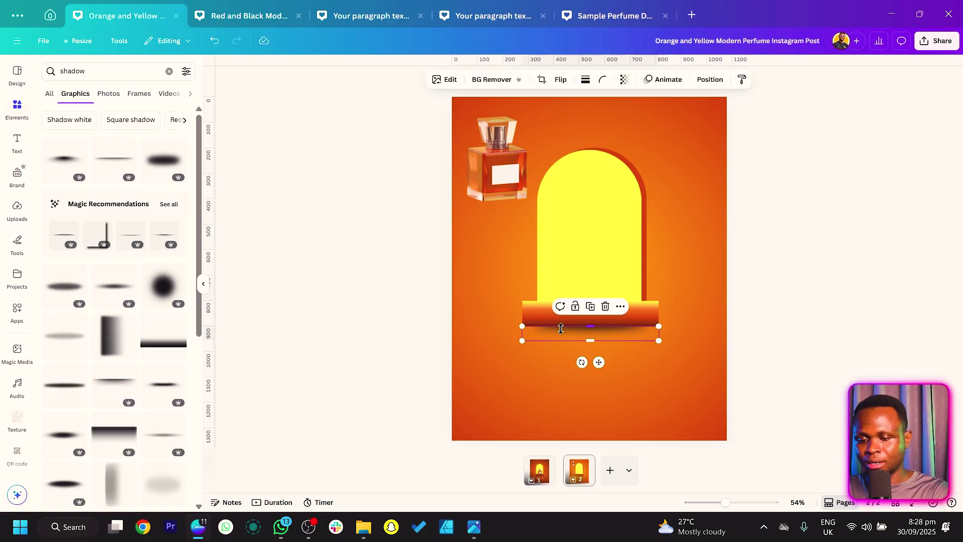
pyautogui.click(561, 328)
pyautogui.rightClick(555, 340)
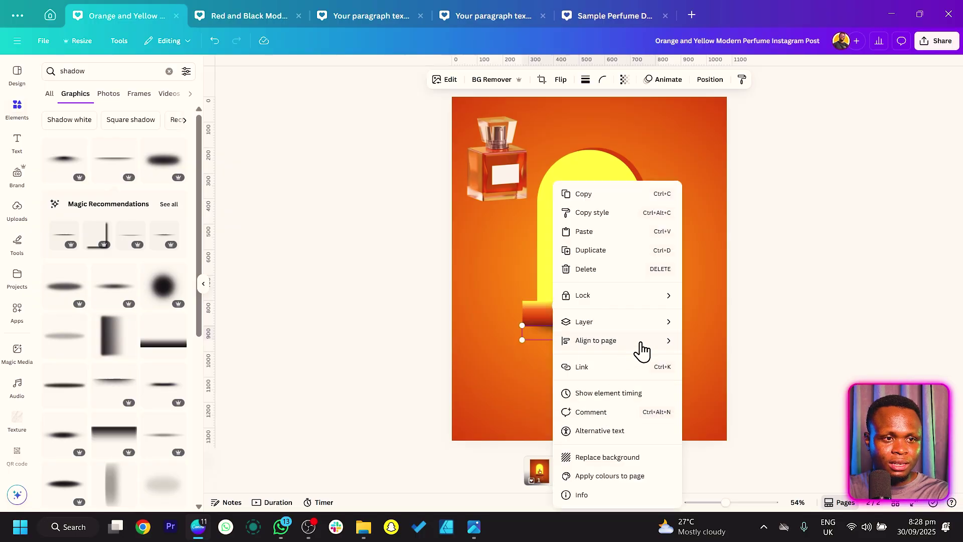
pyautogui.moveTo(649, 326)
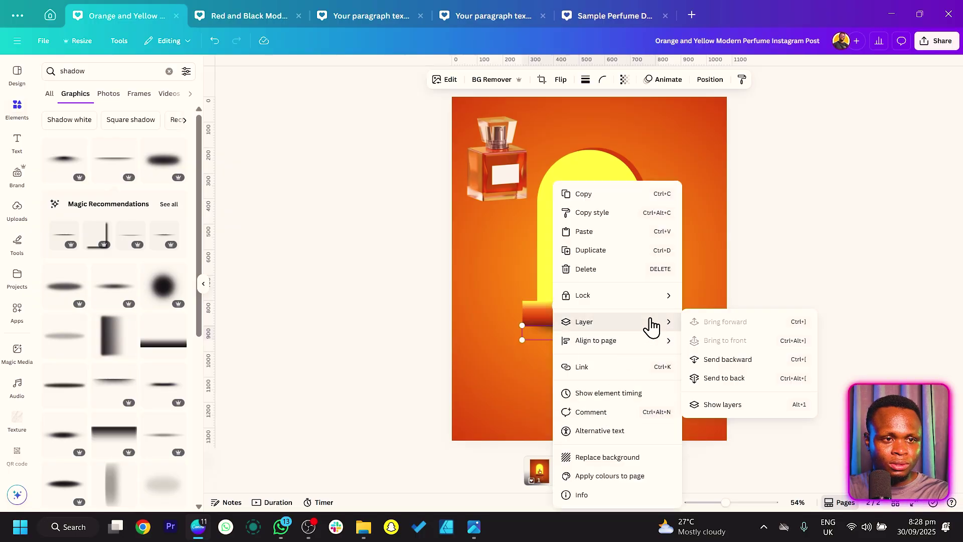
pyautogui.click(724, 380)
pyautogui.click(689, 388)
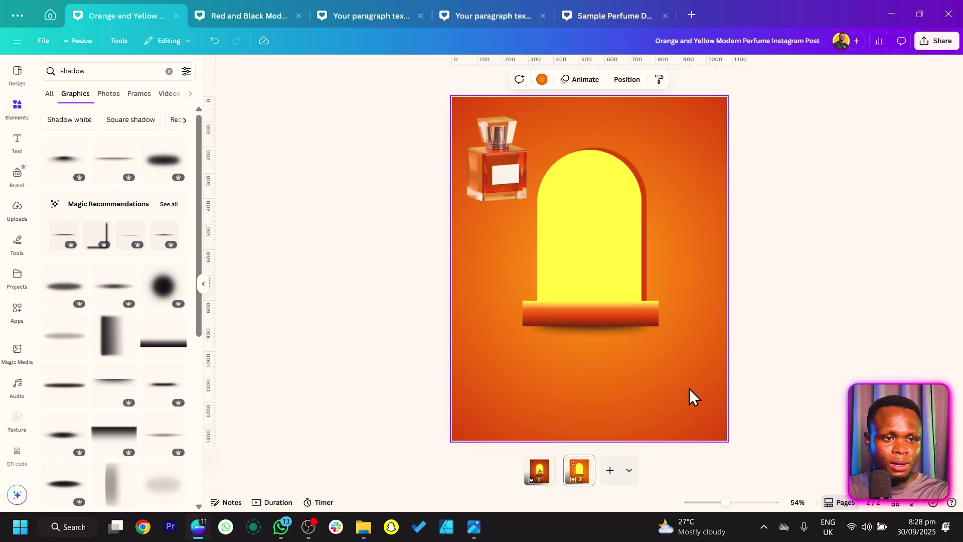
# - Stretch the lower-left corner of the shadow slightly outward beneath the bar
pyautogui.click(545, 333)
pyautogui.hotkey('ctrl', '+')
pyautogui.moveTo(507, 337); pyautogui.dragTo(504, 343)
pyautogui.click(456, 369)
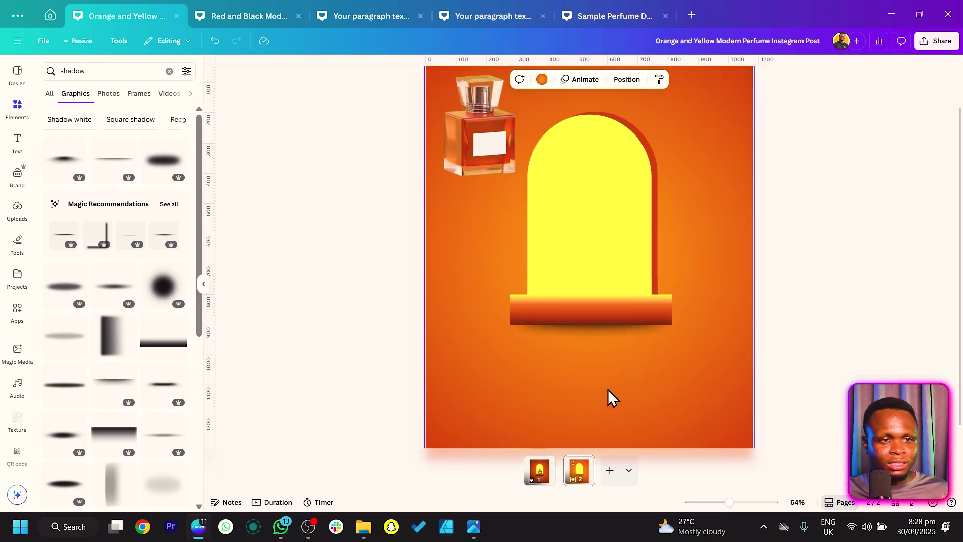
pyautogui.hotkey('ctrl', '+')
pyautogui.hotkey('ctrl', '-')
pyautogui.hotkey('ctrl', '-')
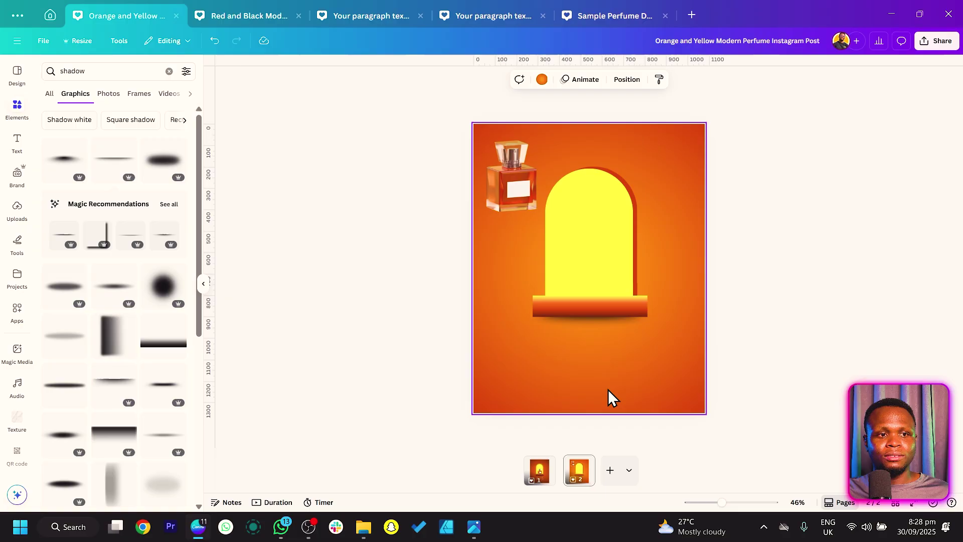
# - Add a new page after page 2 and return to page 2 with the yellow arch selected
pyautogui.click(583, 241)
pyautogui.click(609, 470)
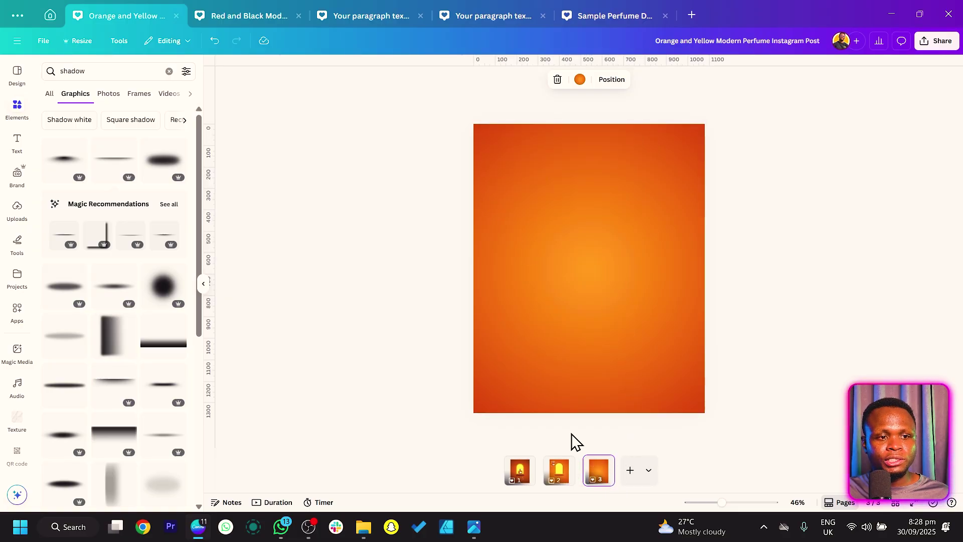
pyautogui.click(571, 462)
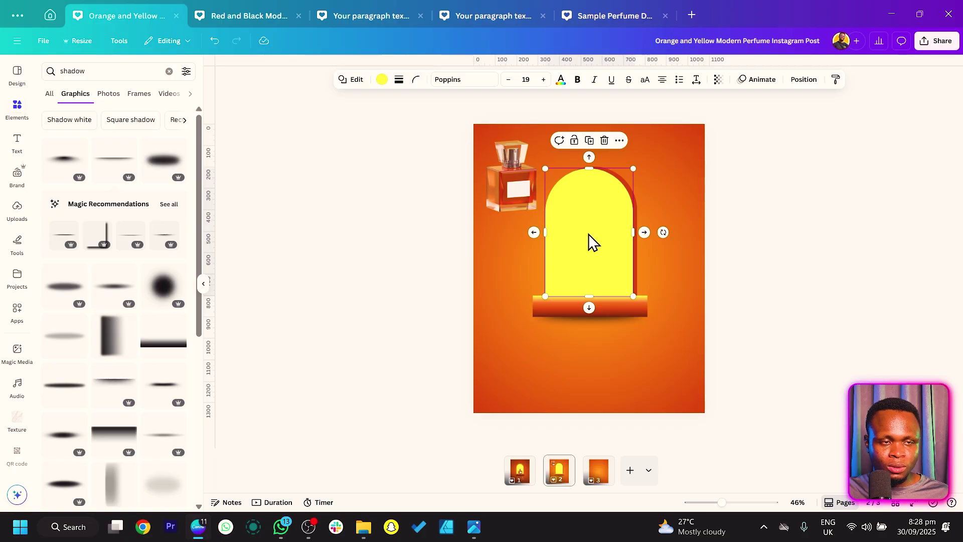
# - Copy the yellow arch from page 2, paste it onto page 3 and move it to the middle
pyautogui.moveTo(588, 233); pyautogui.dragTo(593, 254)
pyautogui.rightClick(594, 221)
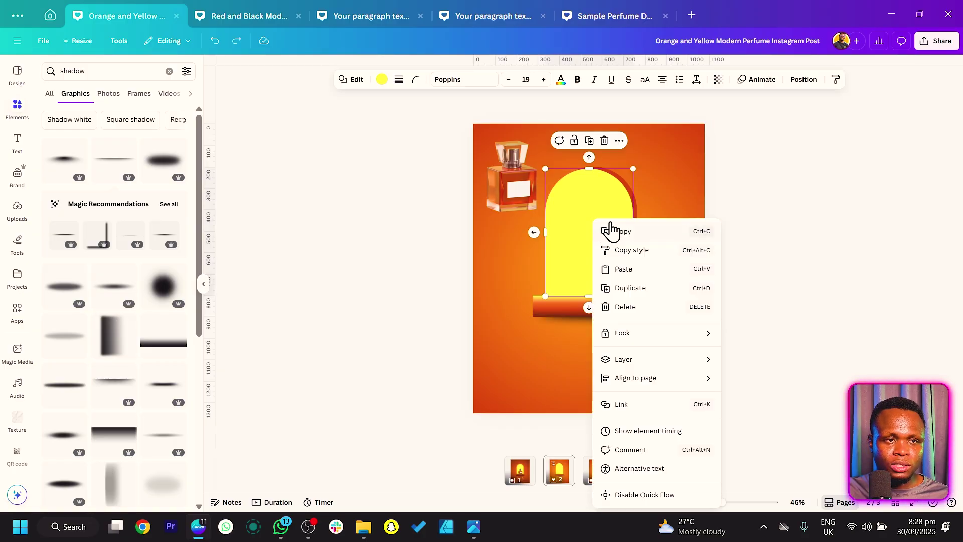
pyautogui.click(649, 238)
pyautogui.click(601, 474)
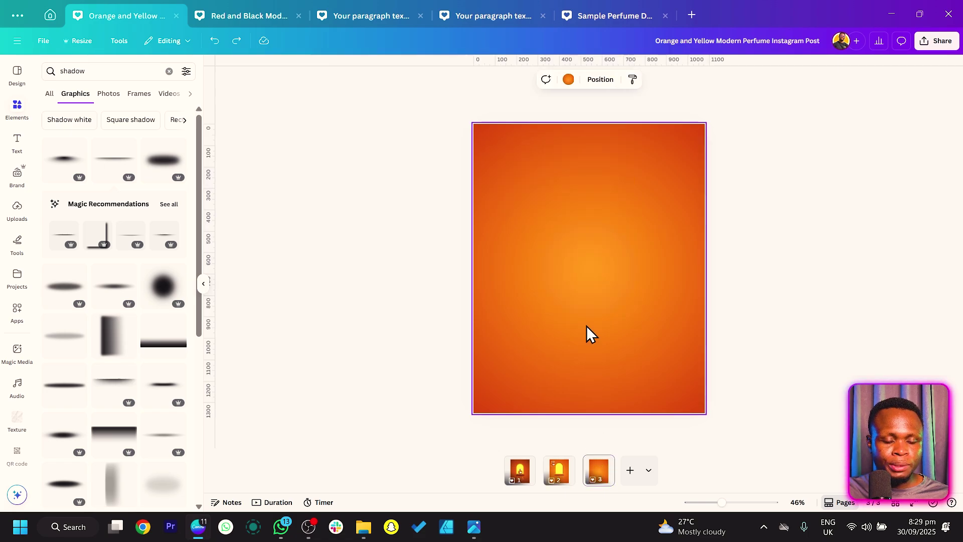
pyautogui.hotkey('ctrl', 'v')
pyautogui.moveTo(582, 255); pyautogui.dragTo(582, 286)
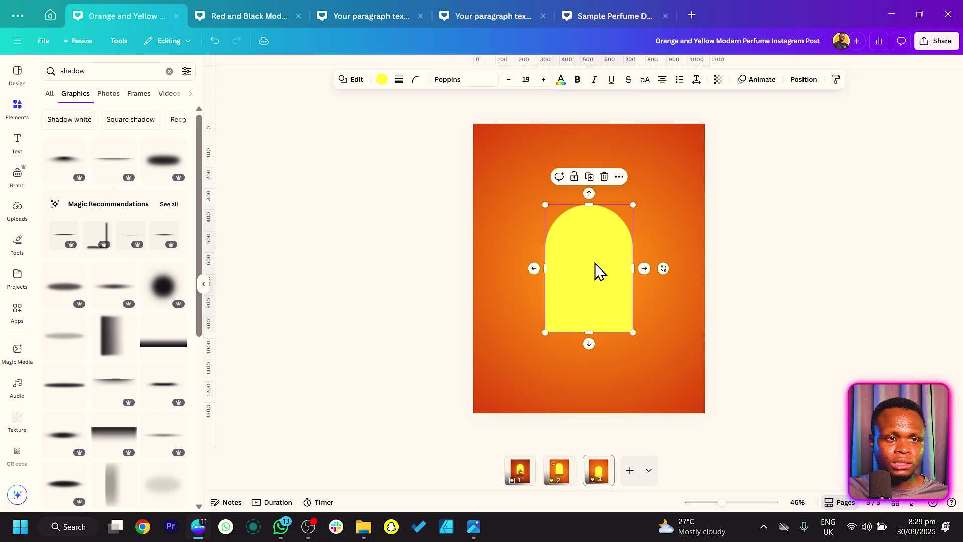
# - Delete the orange gradient background from page 3 and select the yellow arch
pyautogui.click(659, 209)
pyautogui.press('Delete')
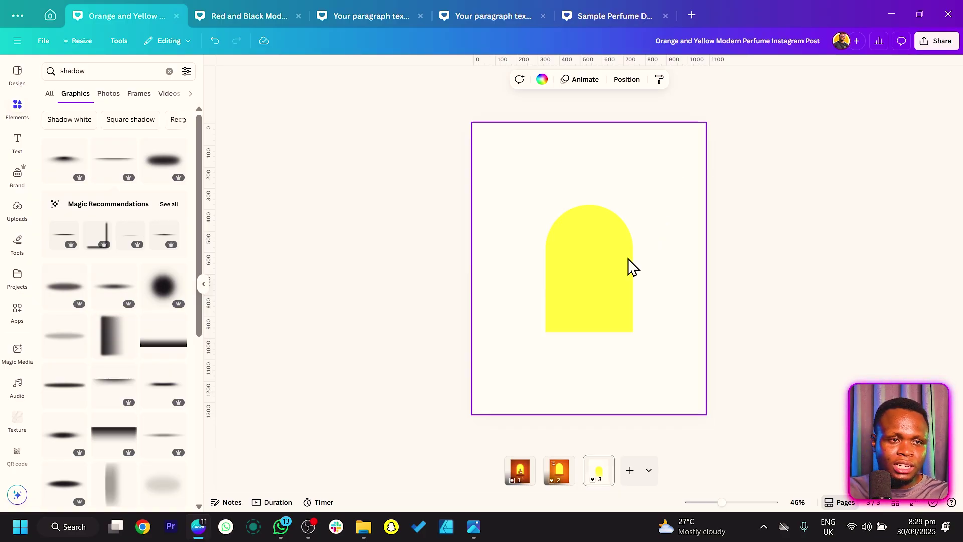
pyautogui.click(583, 273)
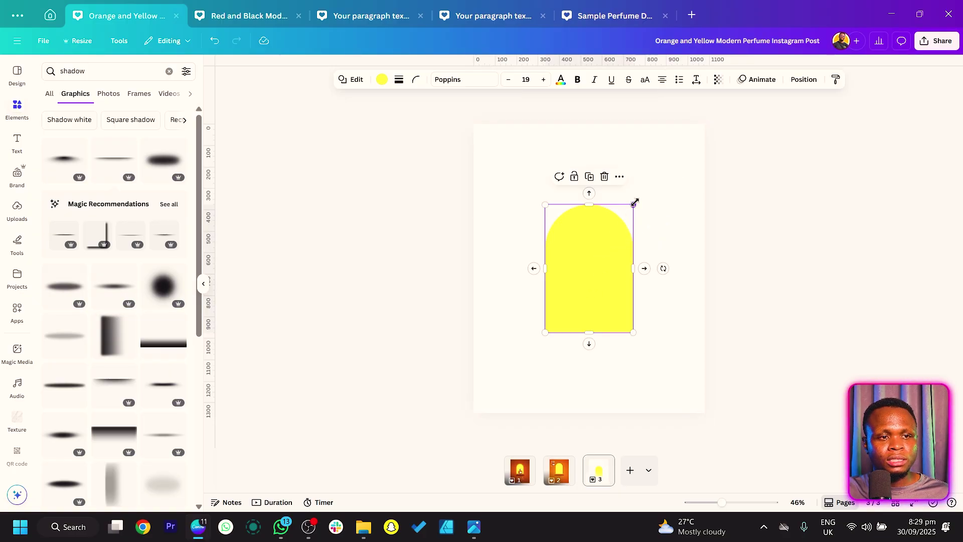
# - Enlarge the yellow arch on page 3 and keep it centred on the page
pyautogui.moveTo(635, 202); pyautogui.dragTo(703, 175)
pyautogui.click(702, 176)
pyautogui.moveTo(641, 225); pyautogui.dragTo(603, 277)
pyautogui.click(626, 254)
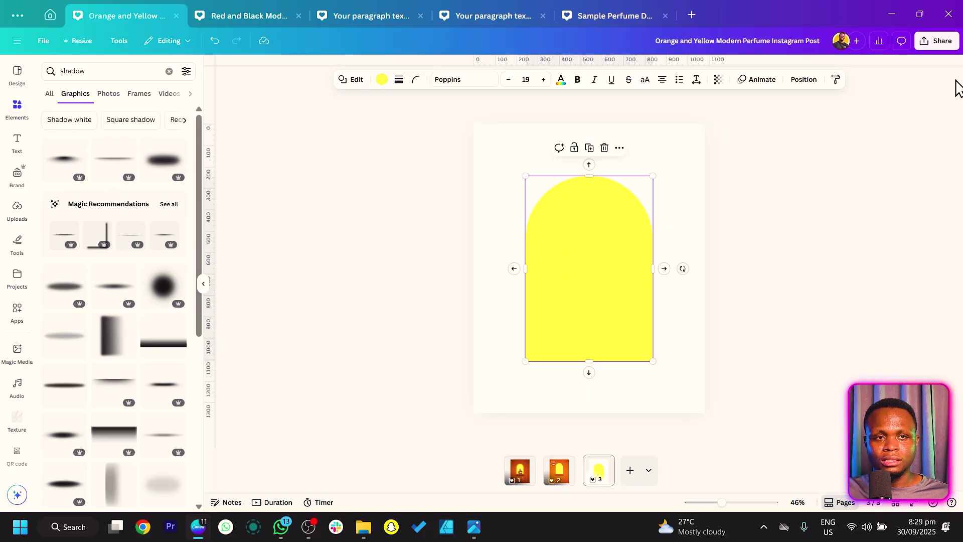
# - Download only the current page, page 3, as a PNG with a transparent background
pyautogui.click(934, 42)
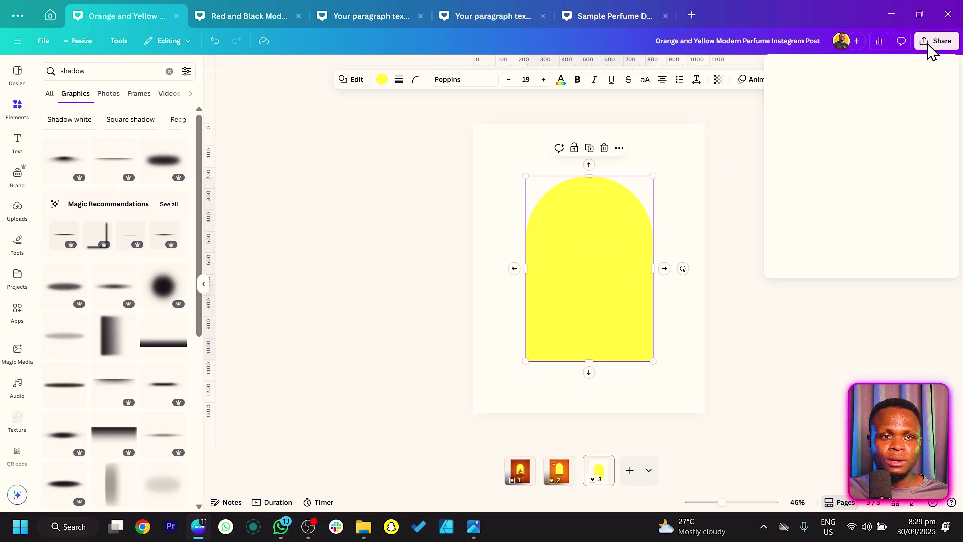
pyautogui.click(790, 243)
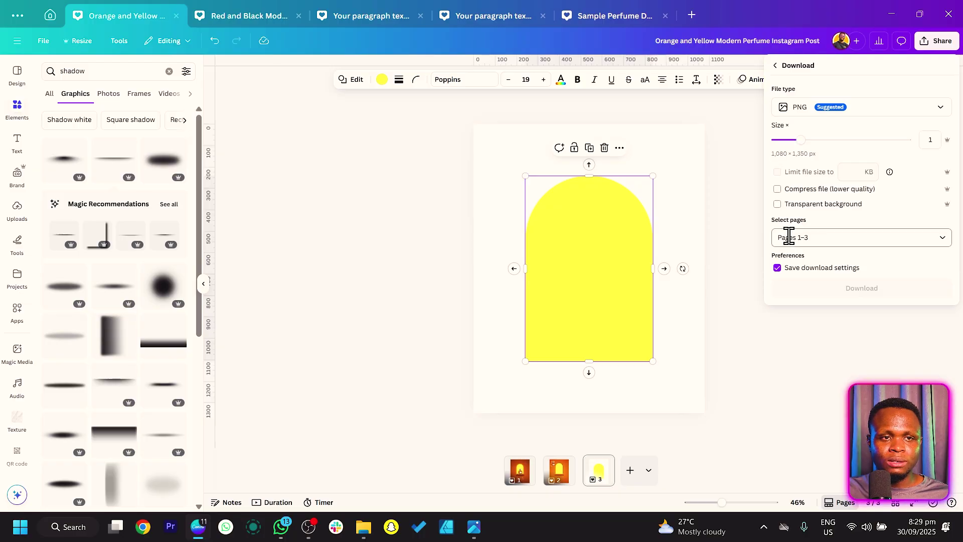
pyautogui.click(782, 238)
pyautogui.click(812, 285)
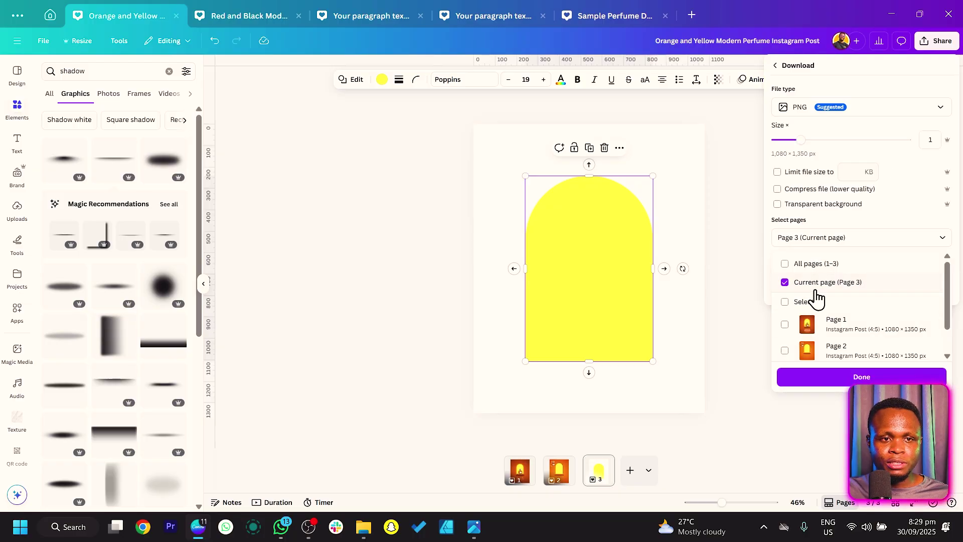
pyautogui.click(825, 208)
pyautogui.click(835, 291)
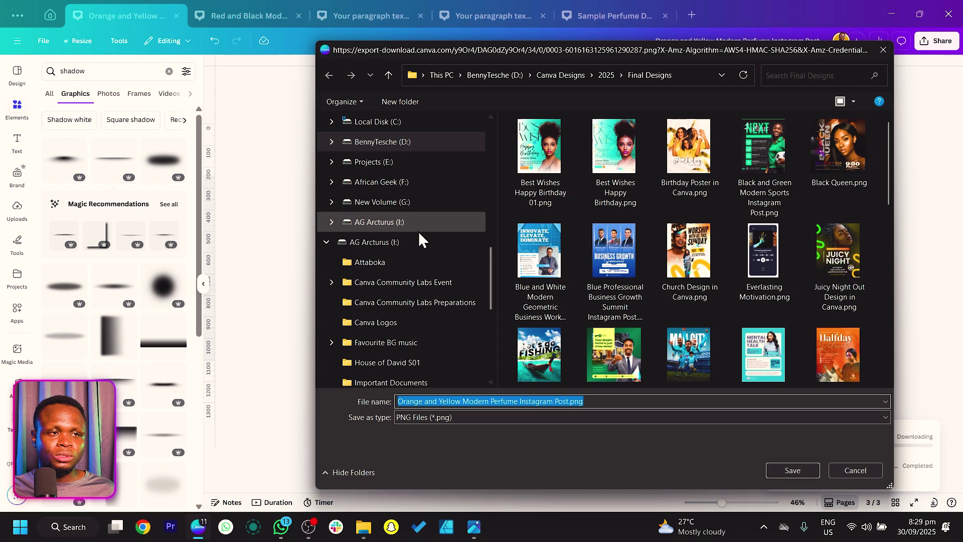
# - Save the exported PNG in the Downloads folder under its suggested file name
pyautogui.scroll(10, 421, 241)
pyautogui.click(371, 206)
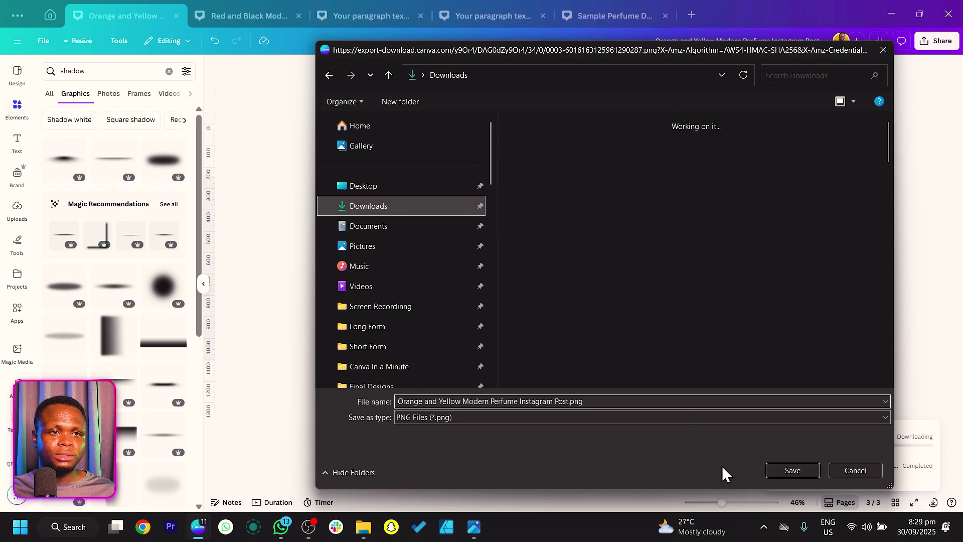
pyautogui.click(792, 471)
# - Delete page 3 and place the exported transparent arch image on page 2
pyautogui.rightClick(560, 471)
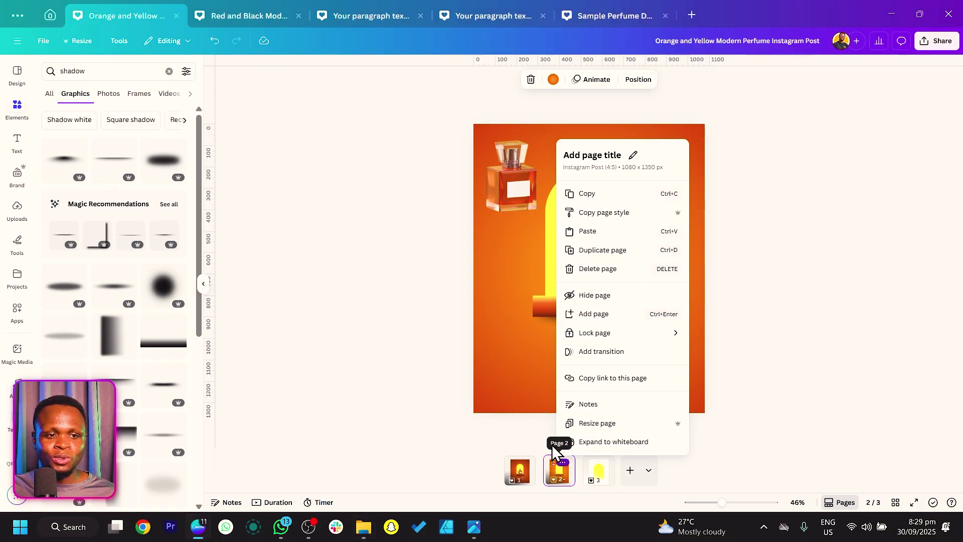
pyautogui.click(594, 481)
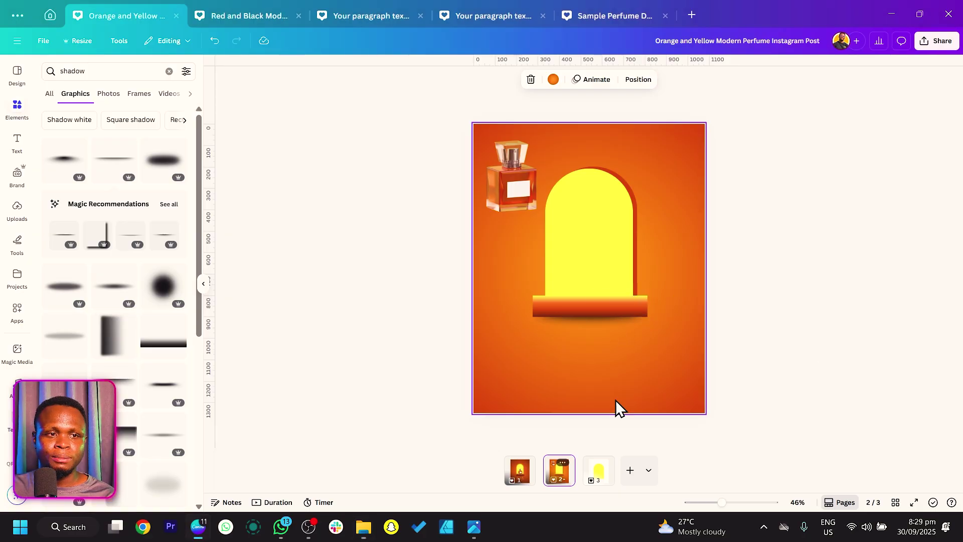
pyautogui.click(599, 479)
pyautogui.press('Delete')
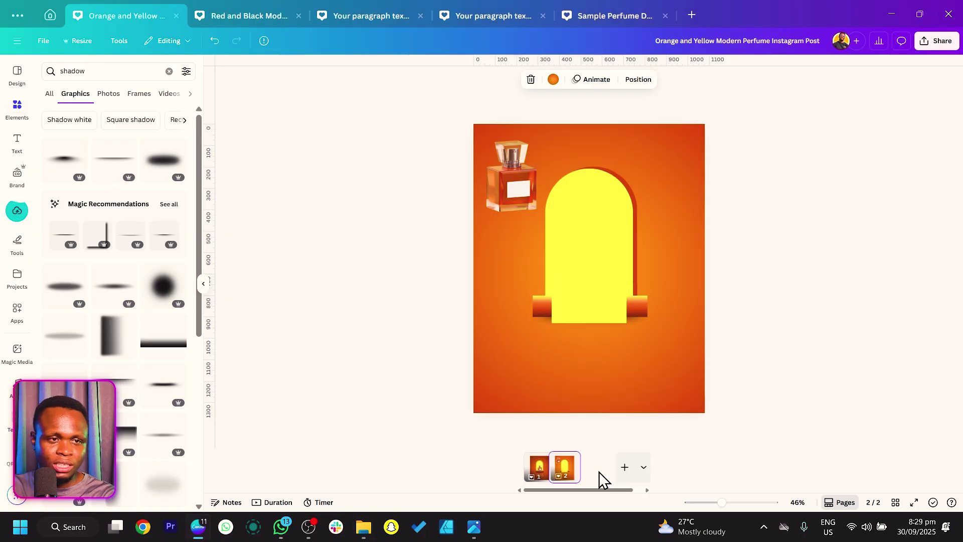
# - Scale and position the exported arch image so it exactly covers the yellow arch on page 2
pyautogui.moveTo(604, 291); pyautogui.dragTo(608, 243)
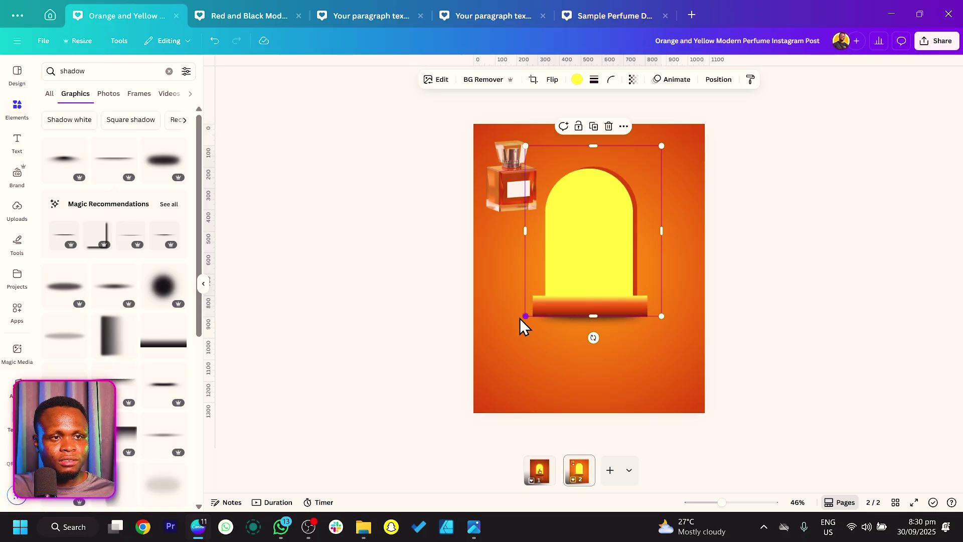
pyautogui.moveTo(521, 319); pyautogui.dragTo(501, 342)
pyautogui.moveTo(574, 286); pyautogui.dragTo(584, 255)
pyautogui.moveTo(693, 110); pyautogui.dragTo(669, 137)
pyautogui.moveTo(592, 249); pyautogui.dragTo(589, 243)
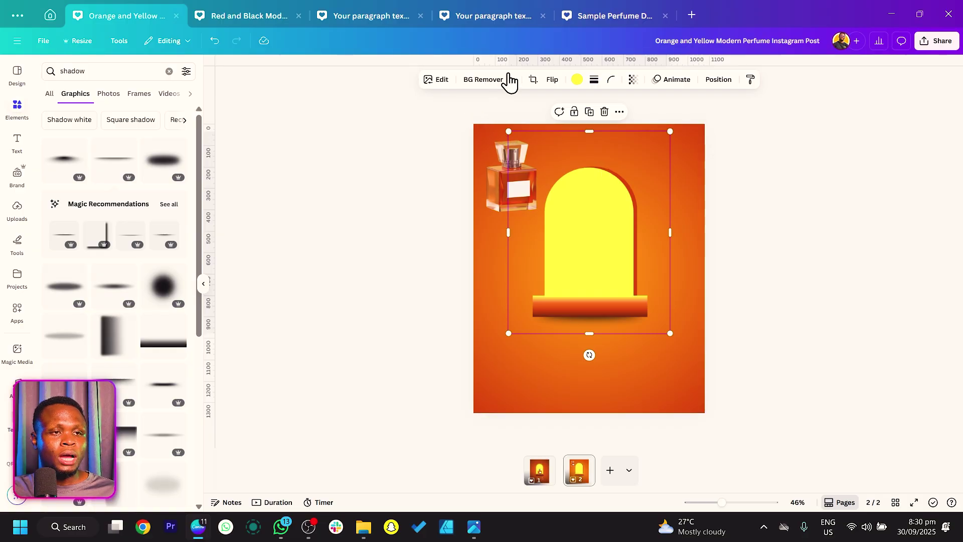
pyautogui.click(429, 97)
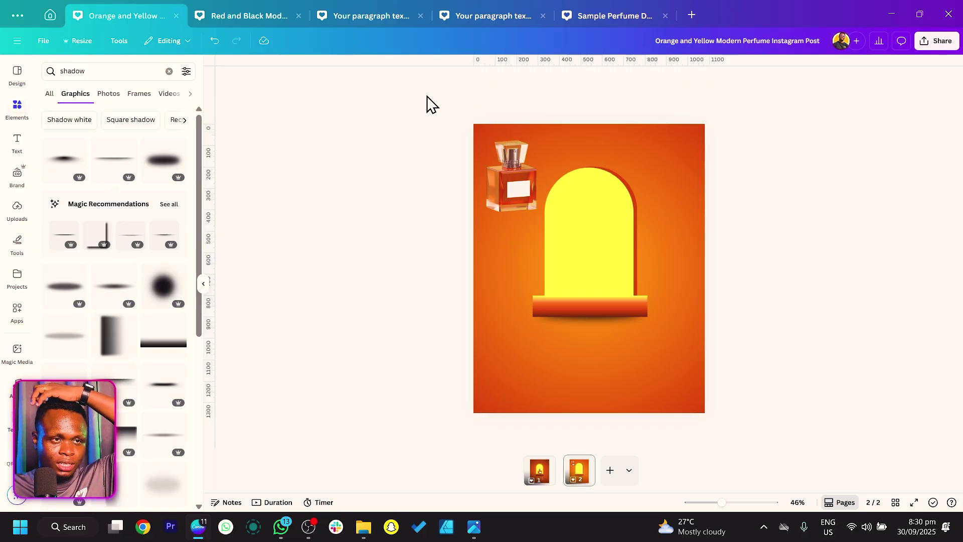
# - Apply a whole-image blur at maximum intensity to the exported arch image to create a glow around the arch
pyautogui.click(541, 185)
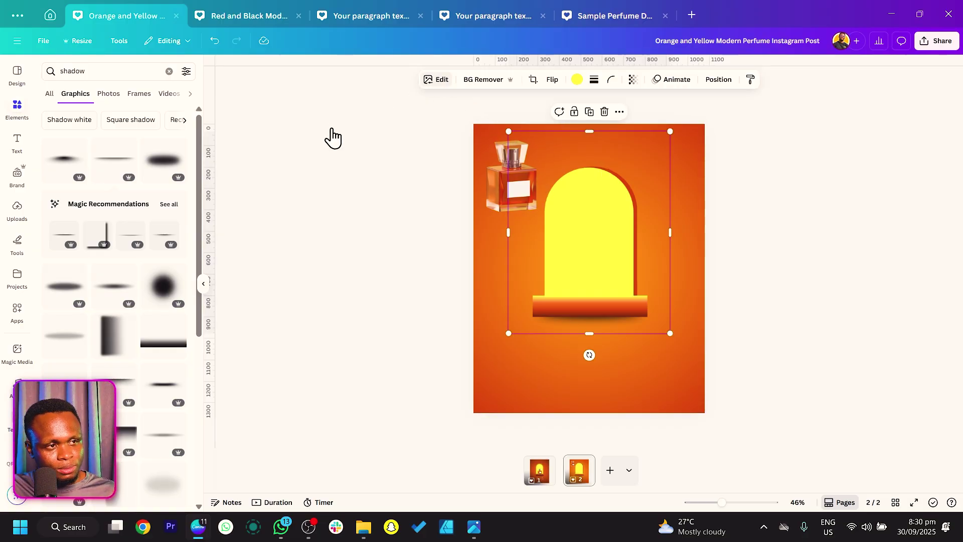
pyautogui.click(436, 79)
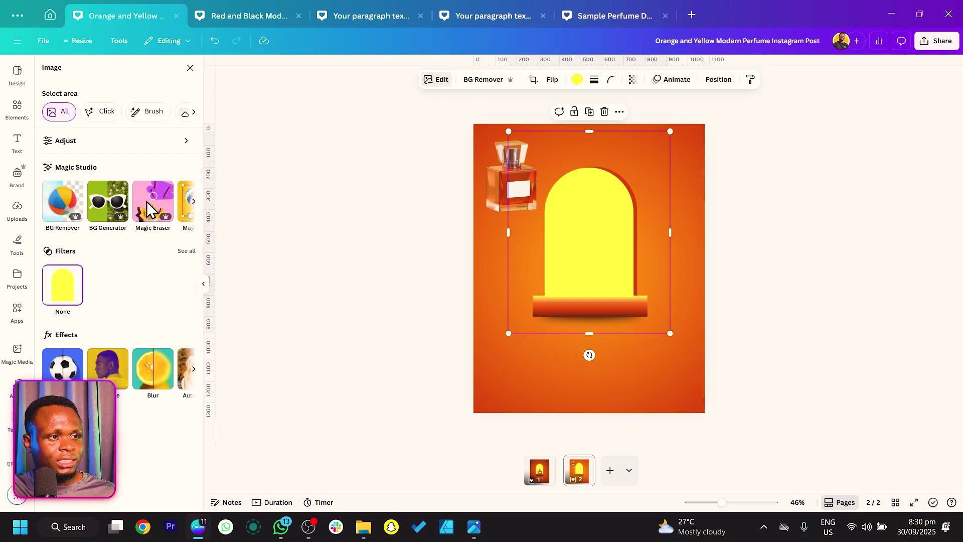
pyautogui.click(151, 380)
pyautogui.click(170, 100)
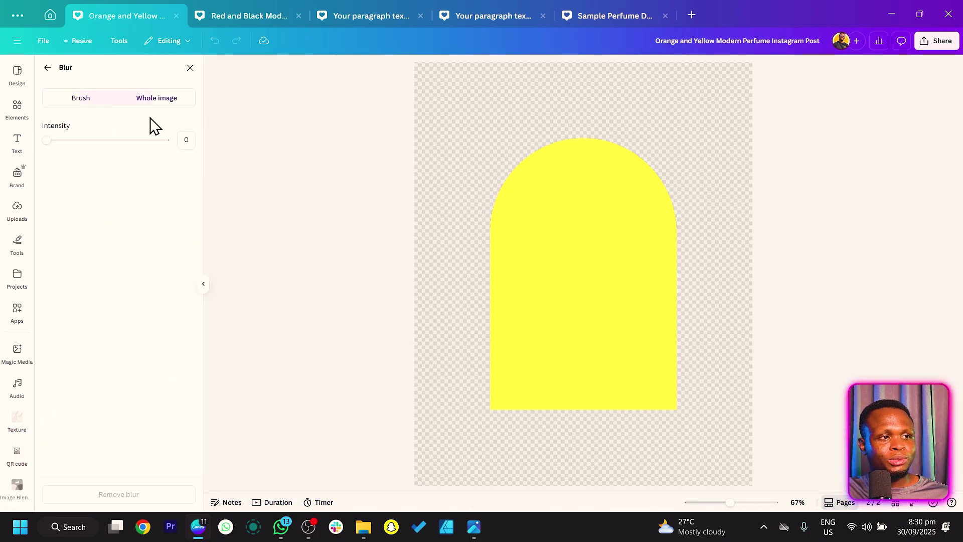
pyautogui.moveTo(57, 142); pyautogui.dragTo(245, 159)
pyautogui.click(190, 68)
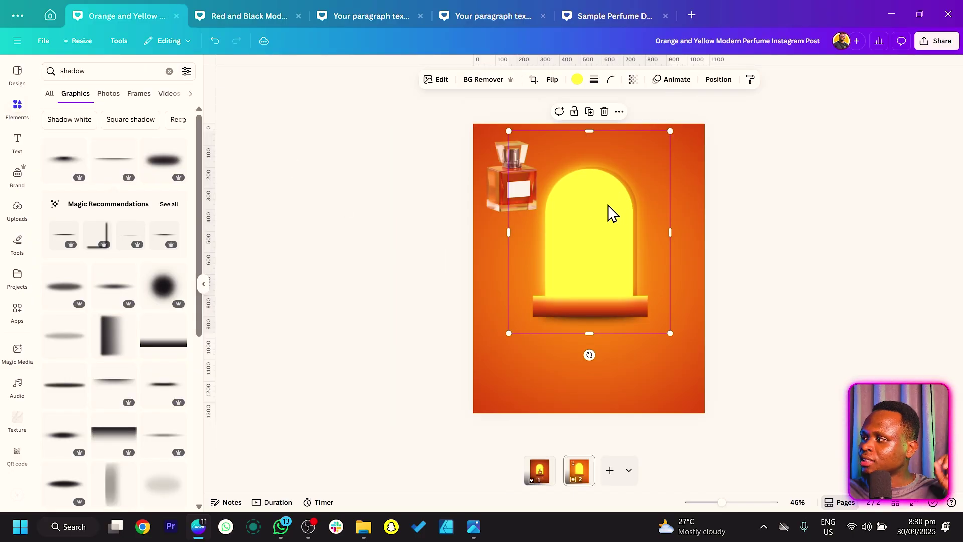
pyautogui.click(463, 250)
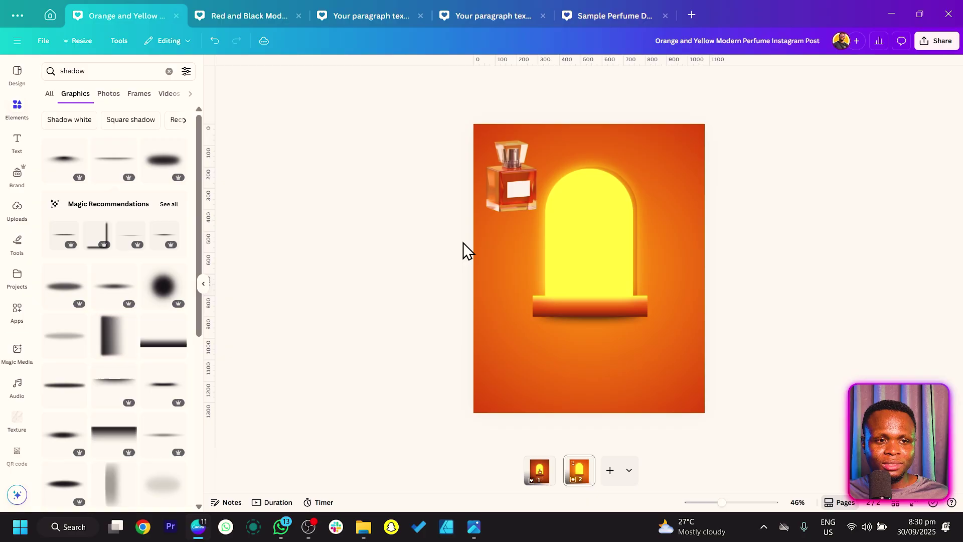
# - Move the perfume bottle clear of the arch and bring it to the front of all layers
pyautogui.moveTo(504, 198); pyautogui.dragTo(534, 228)
pyautogui.rightClick(531, 228)
pyautogui.click(531, 192)
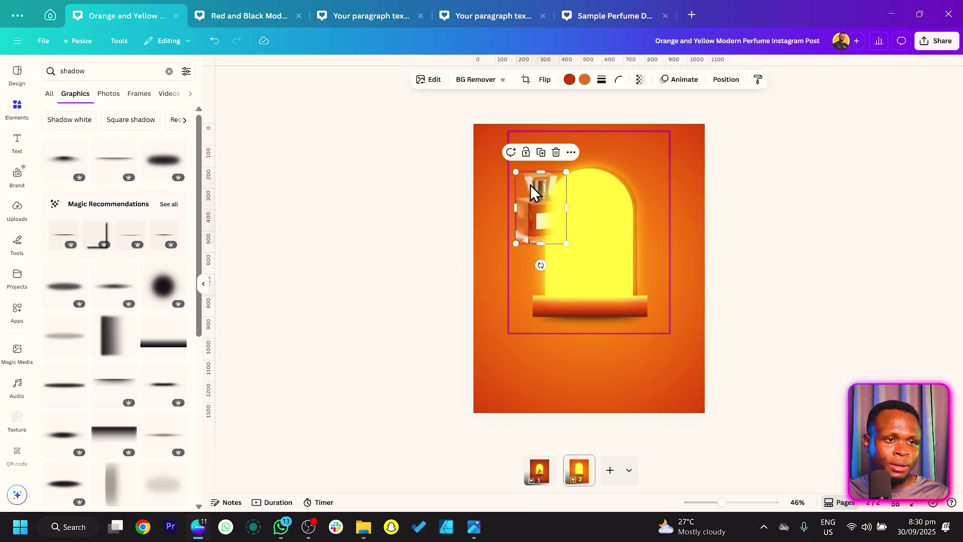
pyautogui.moveTo(532, 192); pyautogui.dragTo(490, 173)
pyautogui.rightClick(490, 173)
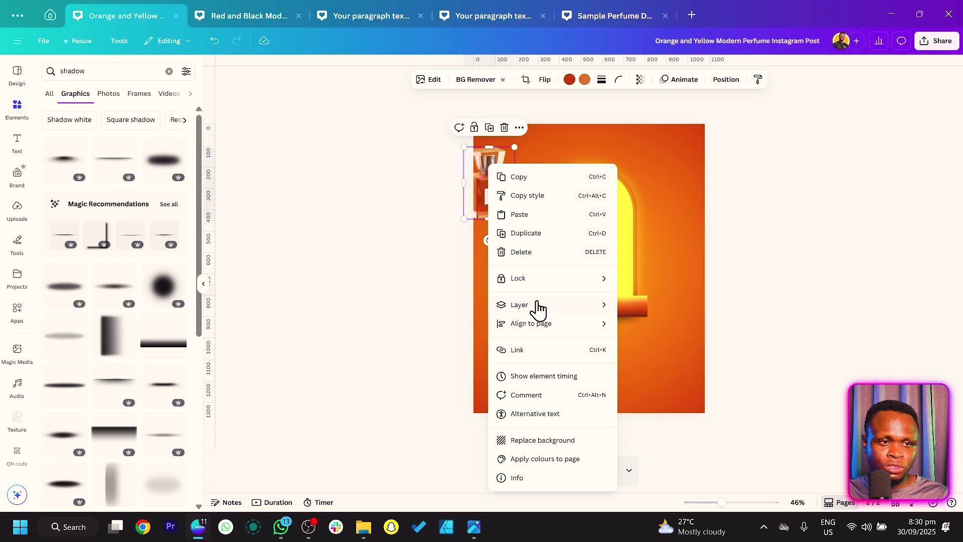
pyautogui.moveTo(550, 312)
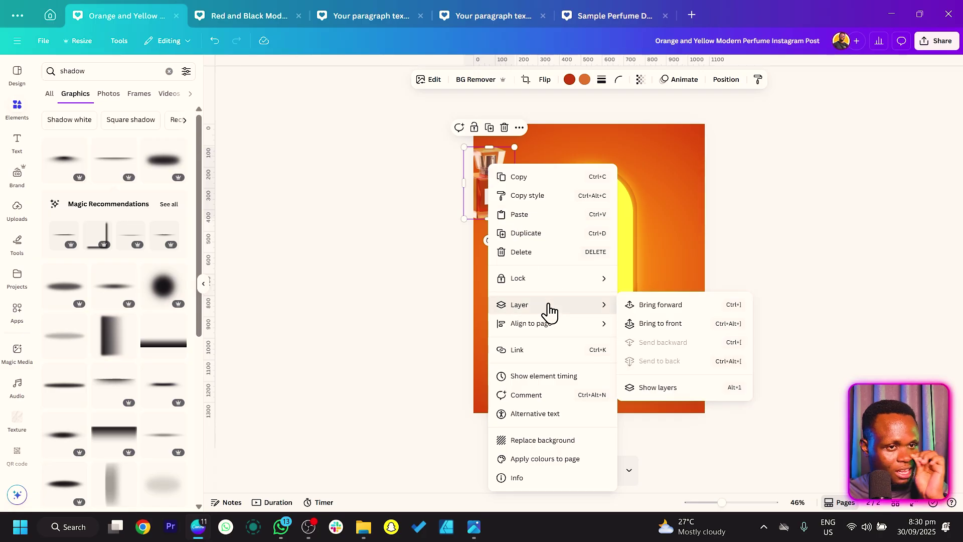
pyautogui.click(683, 323)
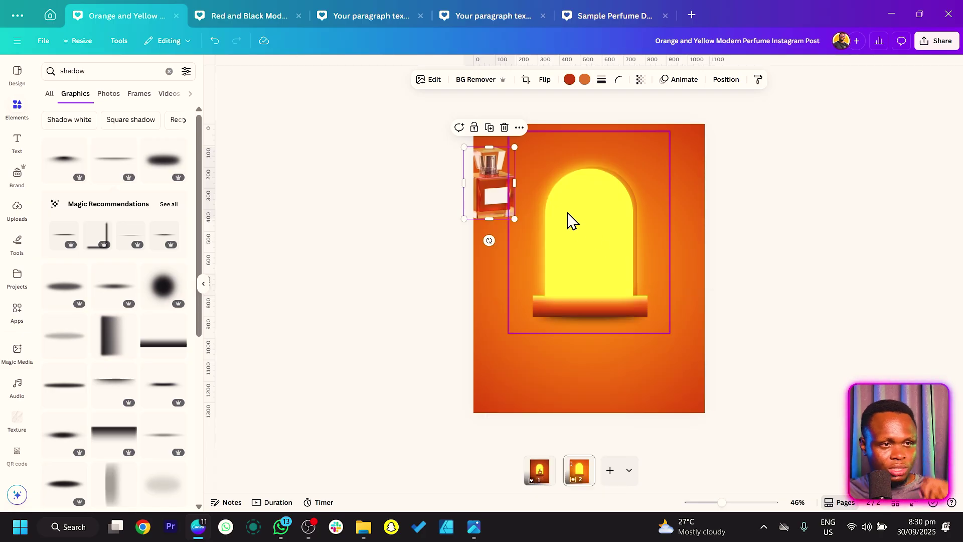
# - Place the perfume bottle on the bar below the arch and add a soft shadow graphic under its base
pyautogui.moveTo(489, 183); pyautogui.dragTo(590, 301)
pyautogui.moveTo(114, 286); pyautogui.dragTo(589, 302)
pyautogui.scroll(8, 589, 301)
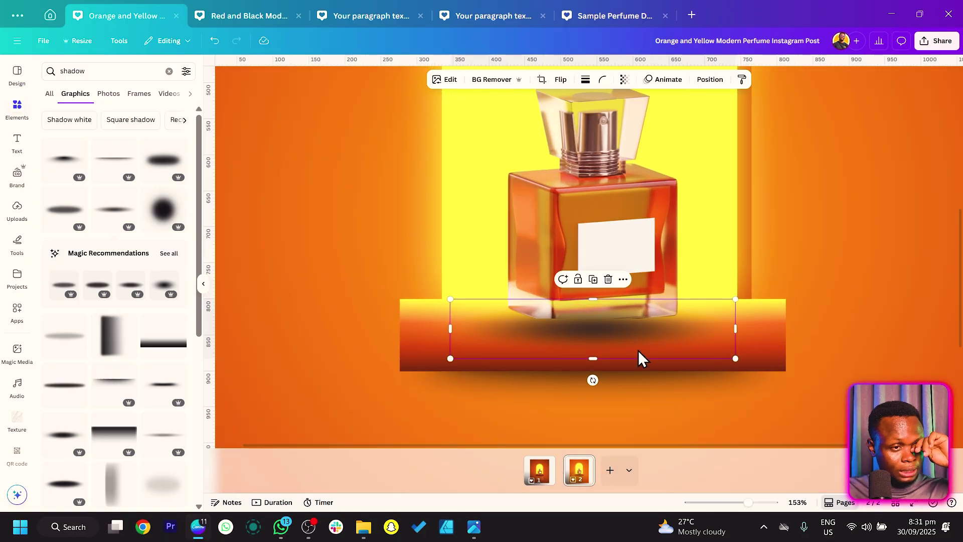
pyautogui.moveTo(638, 350); pyautogui.dragTo(678, 320)
# - Add a second, darker oval shadow behind the bottle's base and lower the bottle onto it
pyautogui.moveTo(97, 284); pyautogui.dragTo(686, 315)
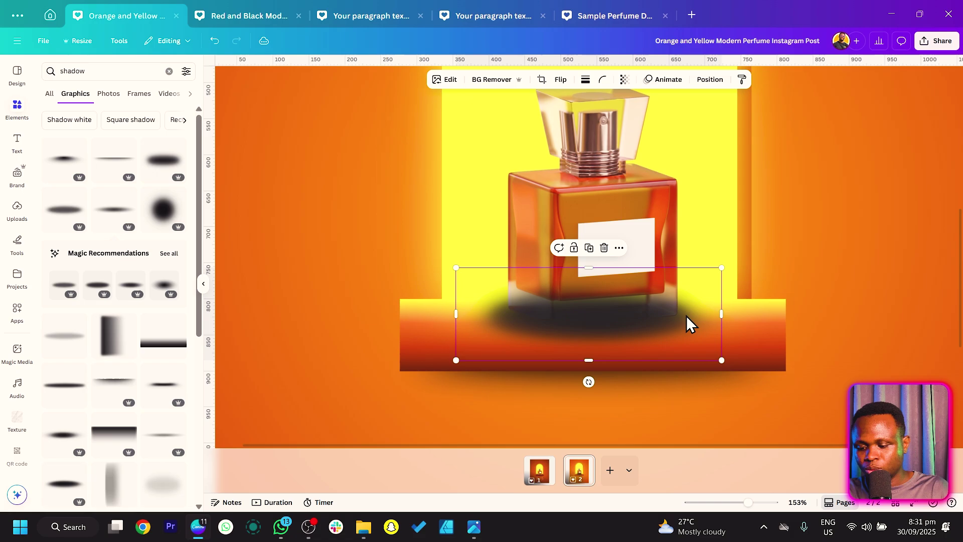
pyautogui.hotkey('ctrl', '[')
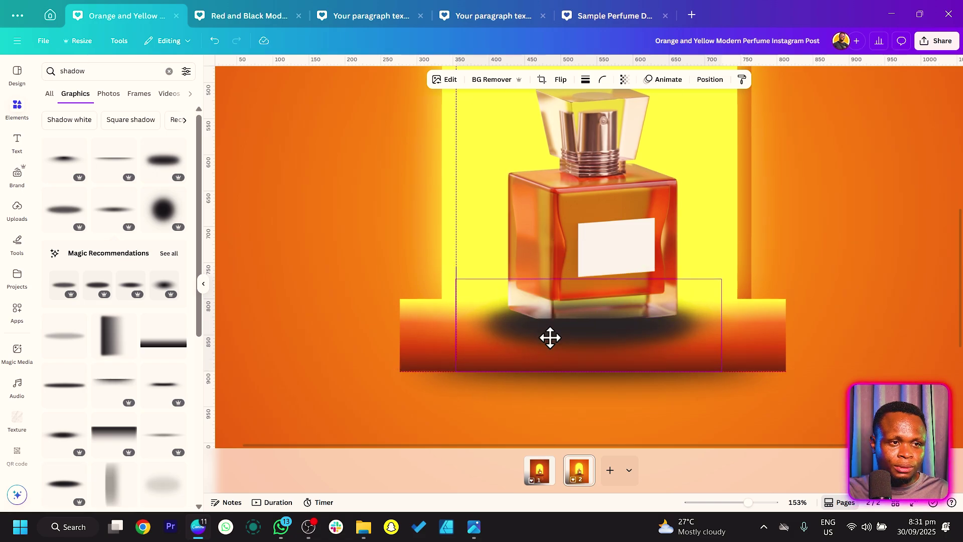
pyautogui.moveTo(577, 259)
pyautogui.mouseDown()
pyautogui.moveTo(580, 250)
pyautogui.moveTo(582, 260)
pyautogui.mouseUp()
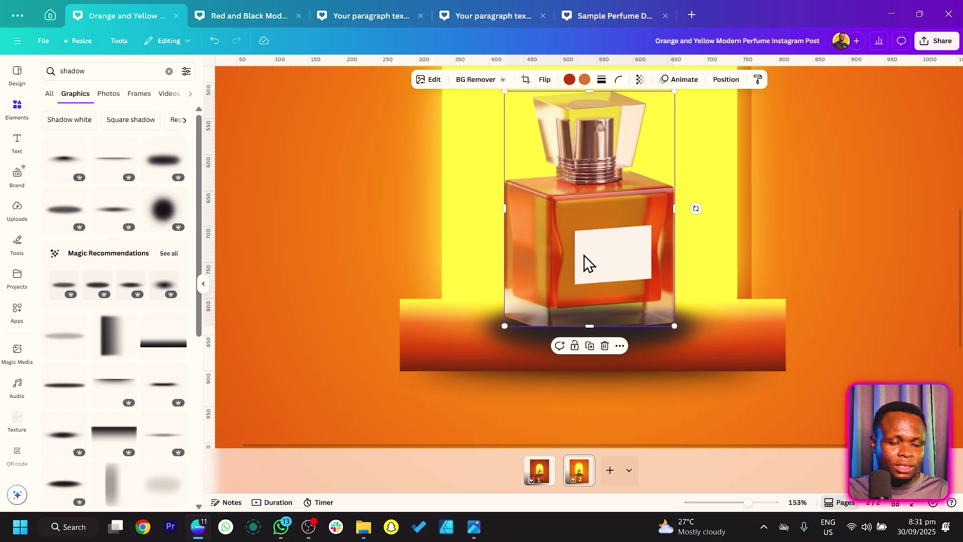
# - Set the transparency of the first bottle shadow to 33 and of the darker oval shadow to 52
pyautogui.scroll(-4, 583, 255)
pyautogui.click(610, 303)
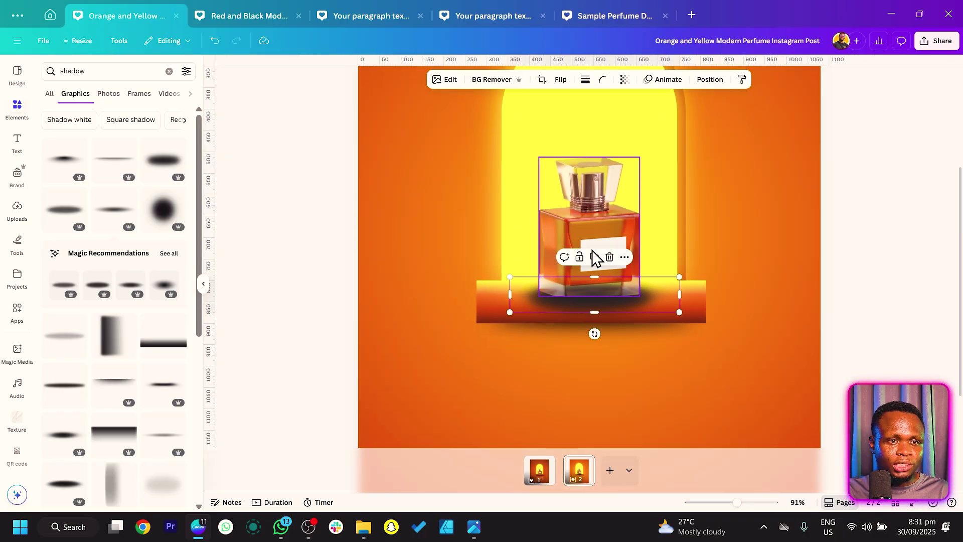
pyautogui.click(624, 79)
pyautogui.click(600, 119)
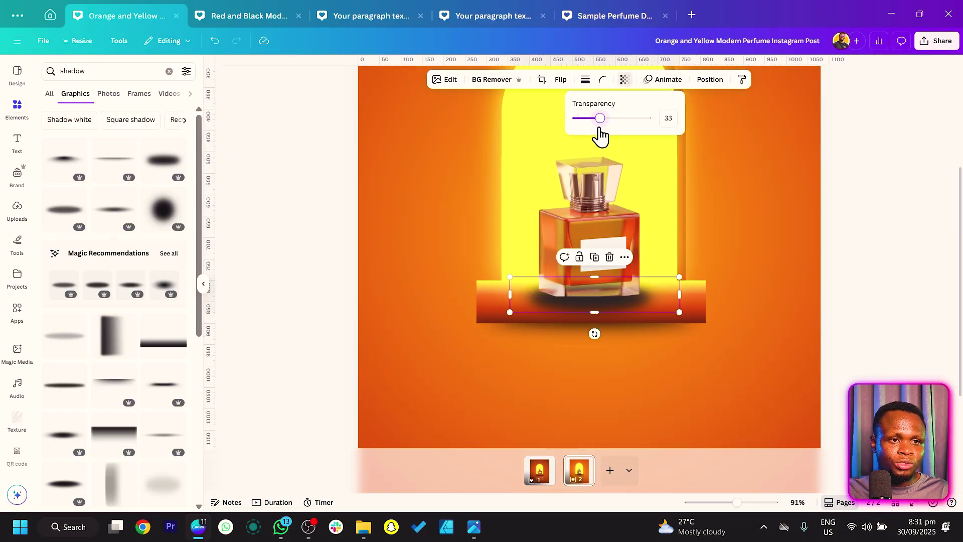
pyautogui.click(618, 273)
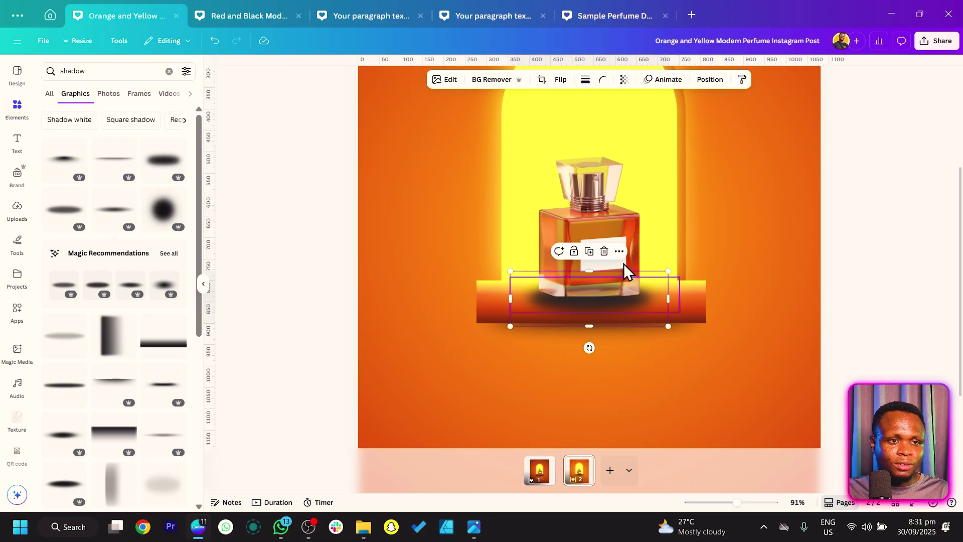
pyautogui.click(624, 79)
pyautogui.click(613, 118)
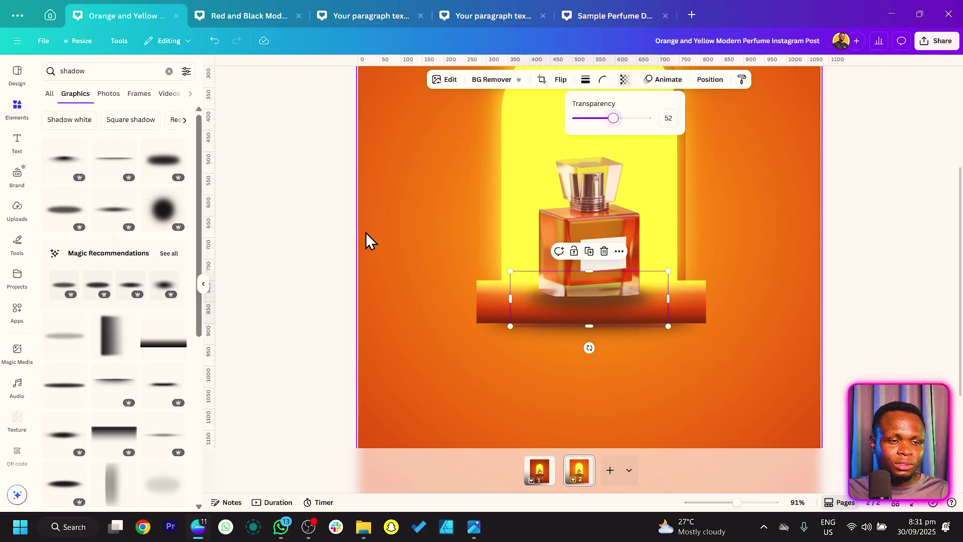
pyautogui.click(281, 264)
# - Enlarge the perfume bottle to about 280 px wide and centre it horizontally on the bar
pyautogui.scroll(-3, 282, 265)
pyautogui.click(453, 398)
pyautogui.scroll(2, 453, 398)
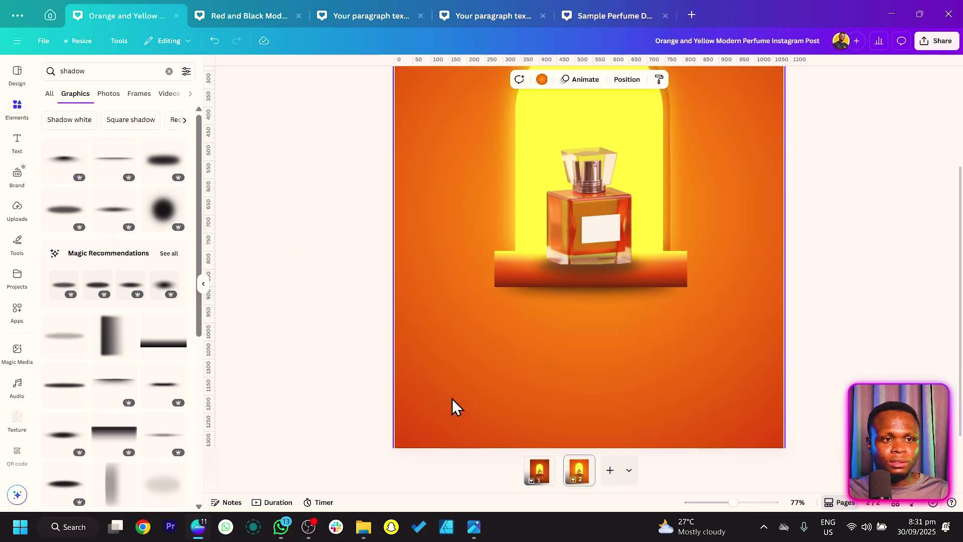
pyautogui.scroll(-3, 452, 398)
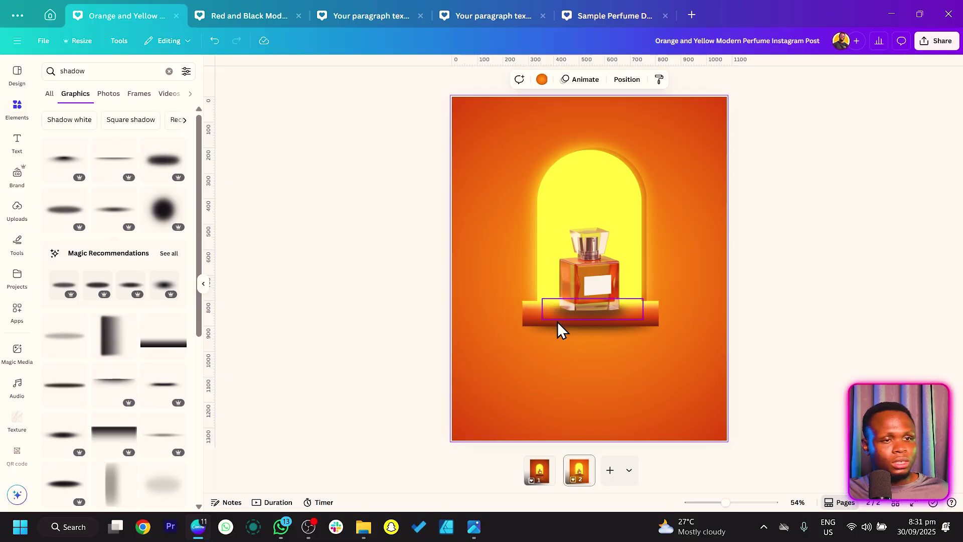
pyautogui.click(589, 266)
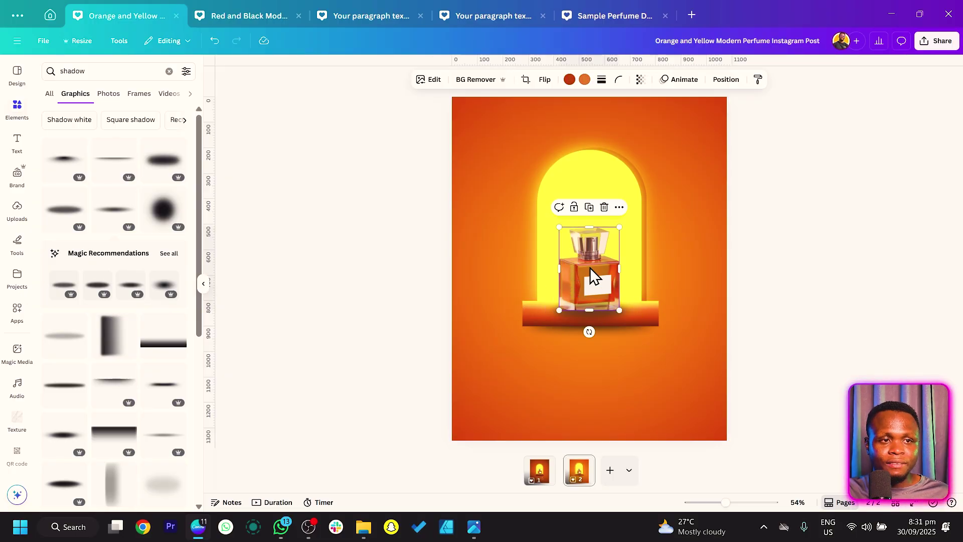
pyautogui.moveTo(620, 226); pyautogui.dragTo(632, 211)
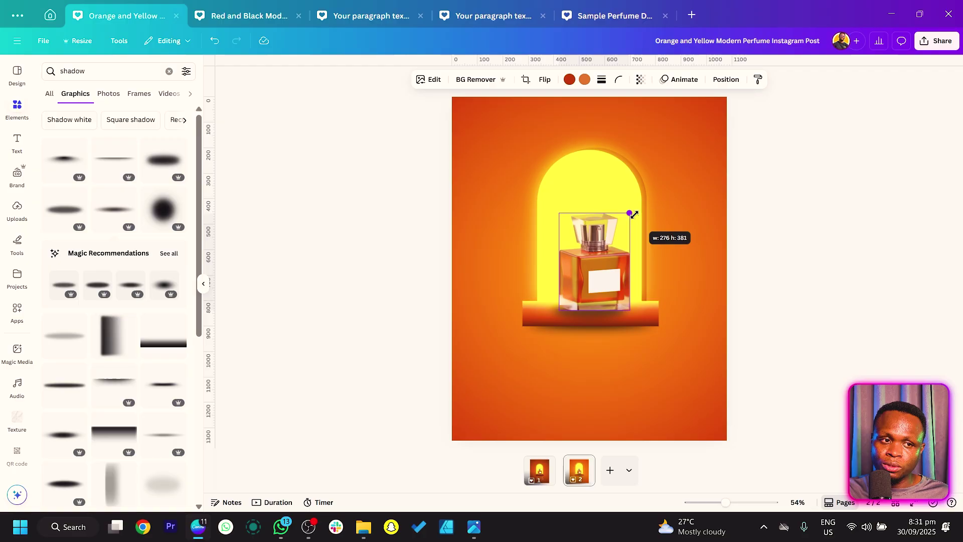
pyautogui.moveTo(610, 260)
pyautogui.mouseDown()
pyautogui.moveTo(600, 253)
pyautogui.moveTo(602, 262)
pyautogui.mouseUp()
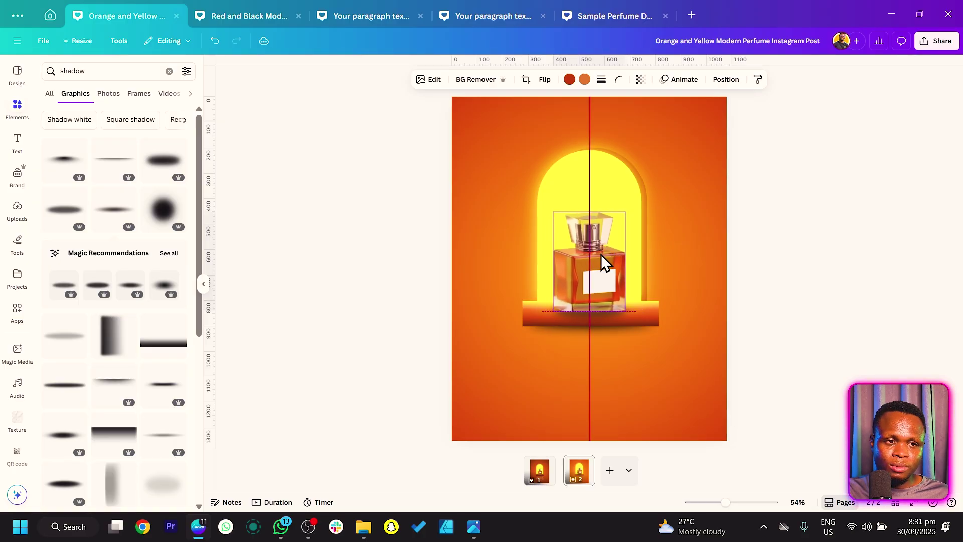
pyautogui.click(380, 291)
pyautogui.click(485, 399)
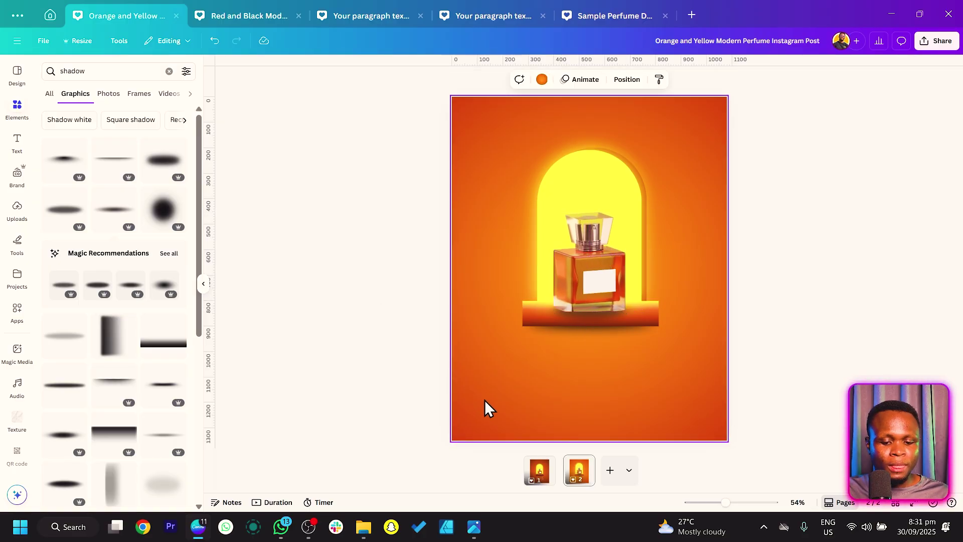
# - Add a text box below the bar, enlarge it to font size 42.4 and enter "scent of"
pyautogui.press('t')
pyautogui.moveTo(598, 282); pyautogui.dragTo(603, 374)
pyautogui.press('Escape')
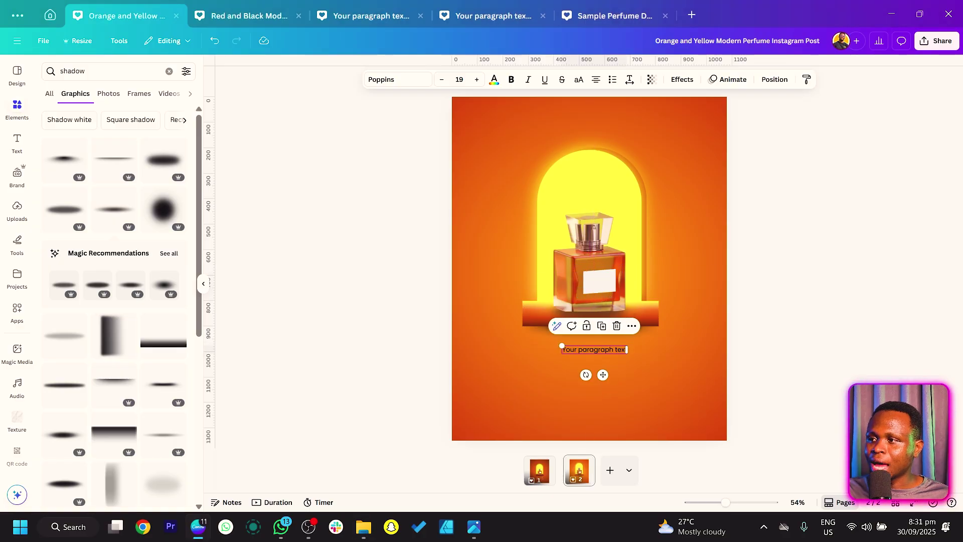
pyautogui.moveTo(558, 346); pyautogui.dragTo(522, 341)
pyautogui.doubleClick(551, 351)
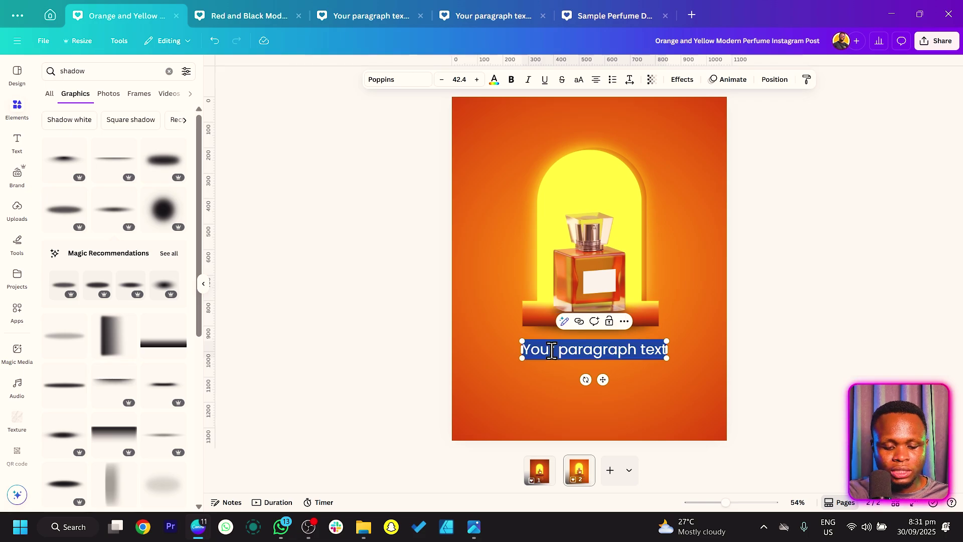
pyautogui.write('scent of')
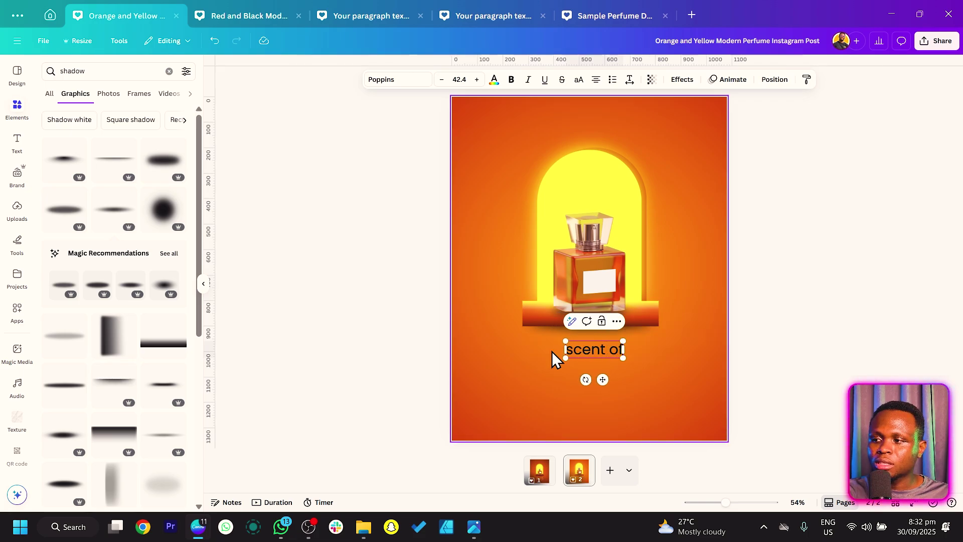
# - Format the "scent of" text in uppercase Espoir Serif and enlarge it to size 67.7
pyautogui.hotkey('ctrl', 'a')
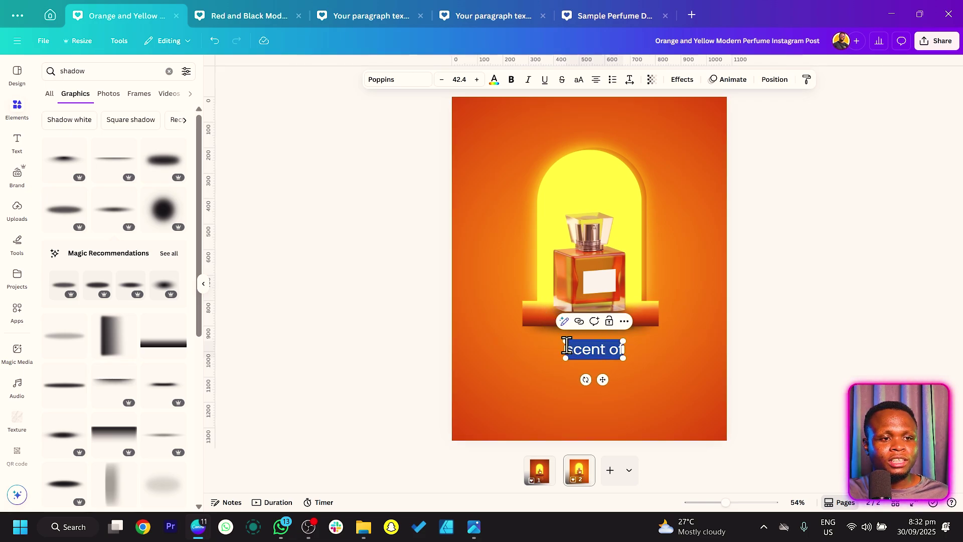
pyautogui.moveTo(561, 342); pyautogui.dragTo(540, 335)
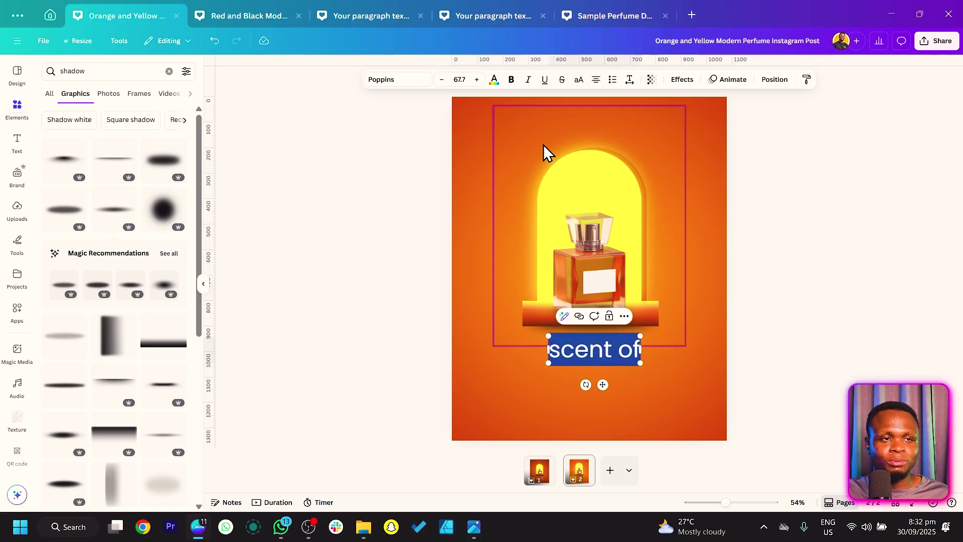
pyautogui.click(578, 79)
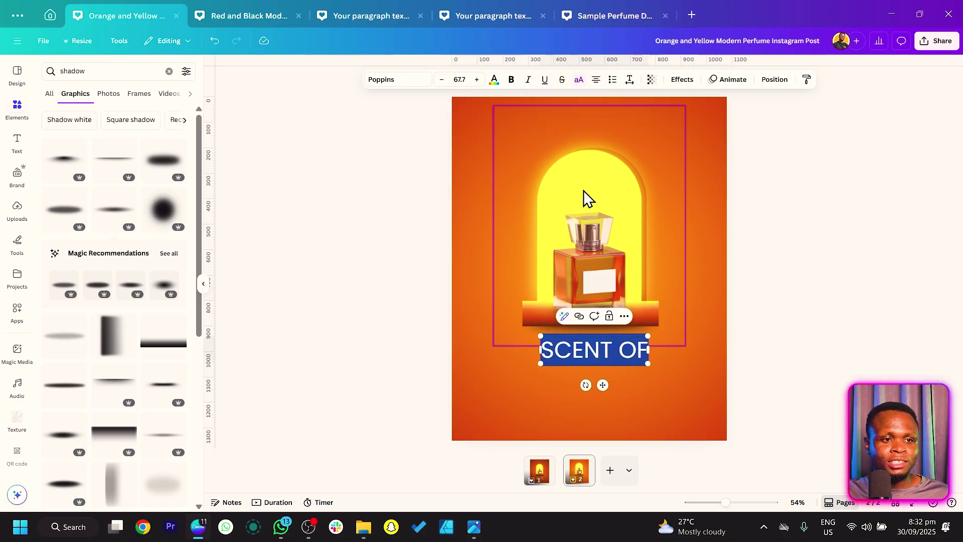
pyautogui.click(396, 82)
pyautogui.click(98, 182)
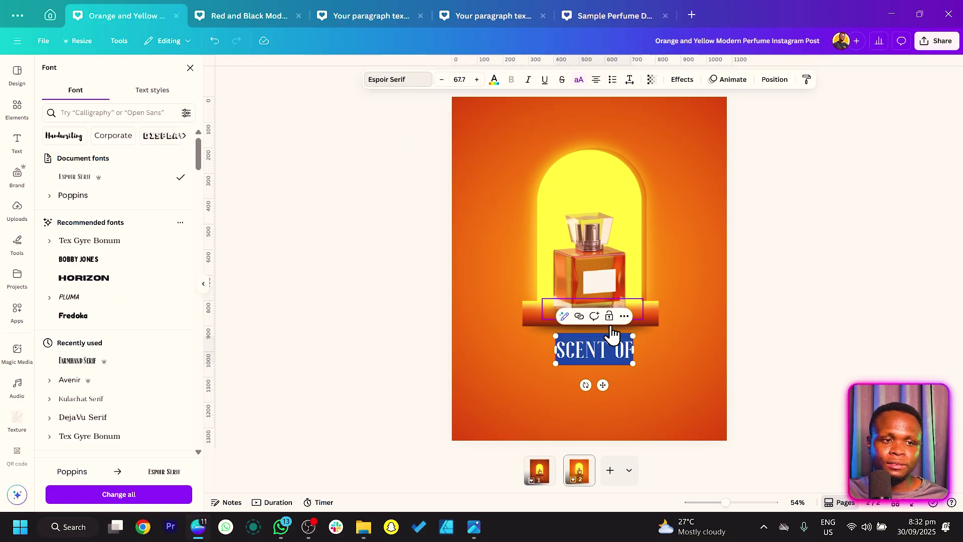
pyautogui.click(695, 368)
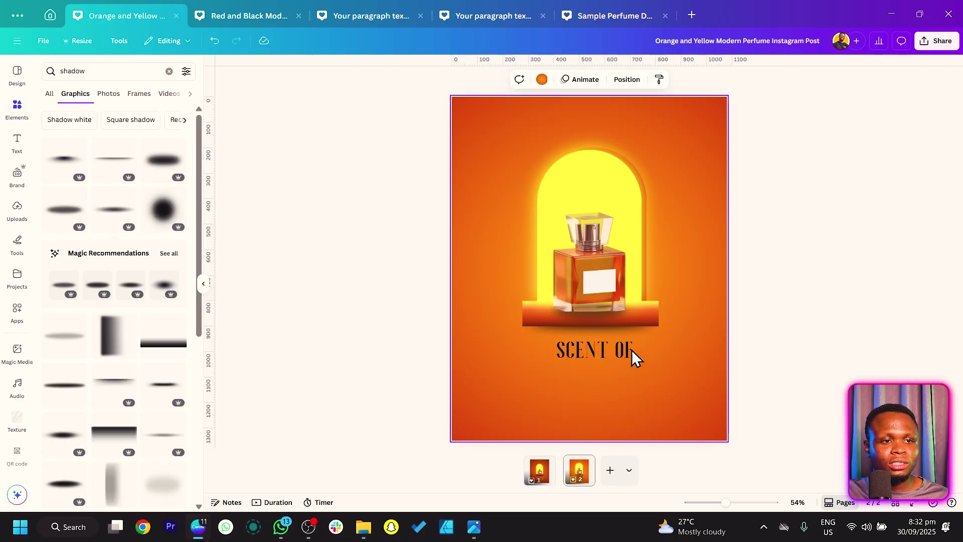
# - Nudge the "SCENT OF" line lower, duplicate it directly beneath and change the copy's text to "DECADENCE"
pyautogui.click(604, 351)
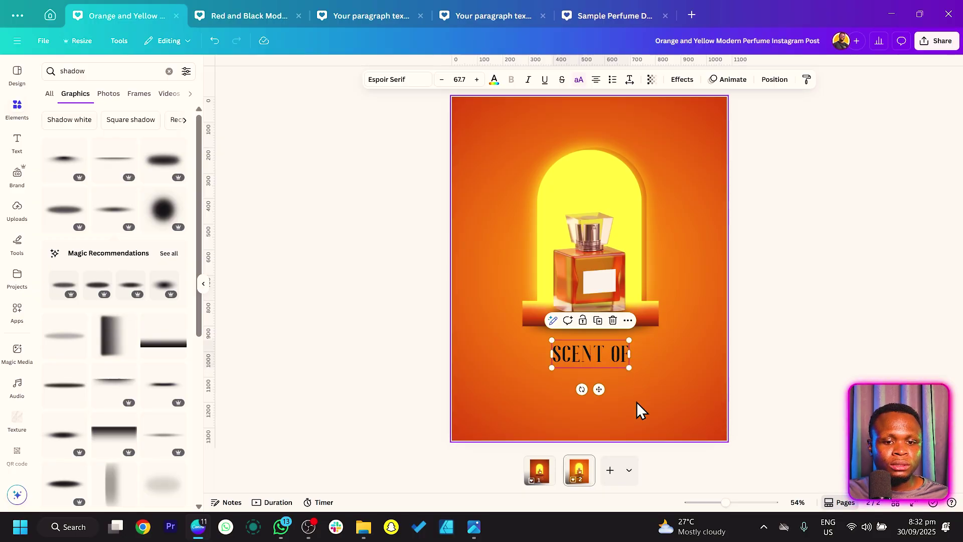
pyautogui.hotkey('ctrl', 'd')
pyautogui.moveTo(618, 369); pyautogui.dragTo(613, 375)
pyautogui.doubleClick(612, 375)
pyautogui.write('DECA')
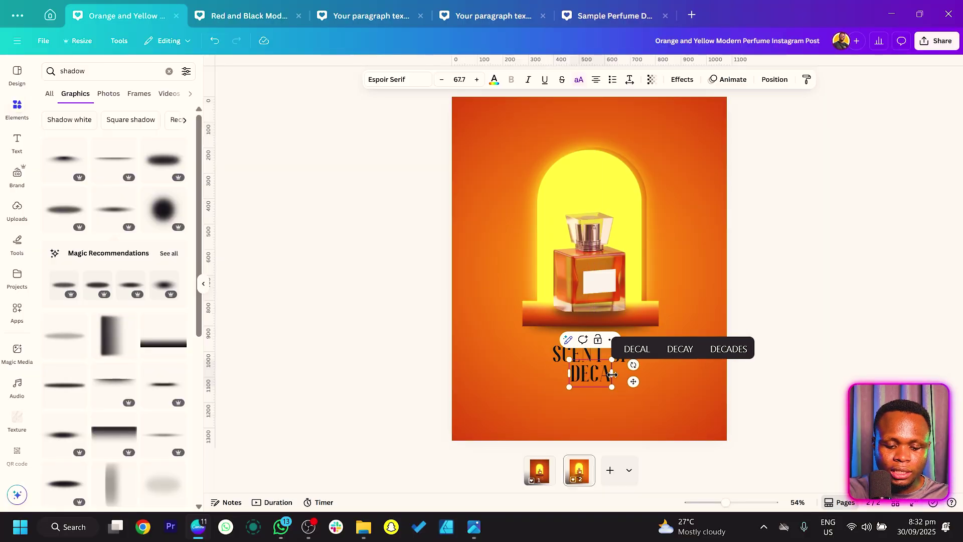
pyautogui.write('DENCE')
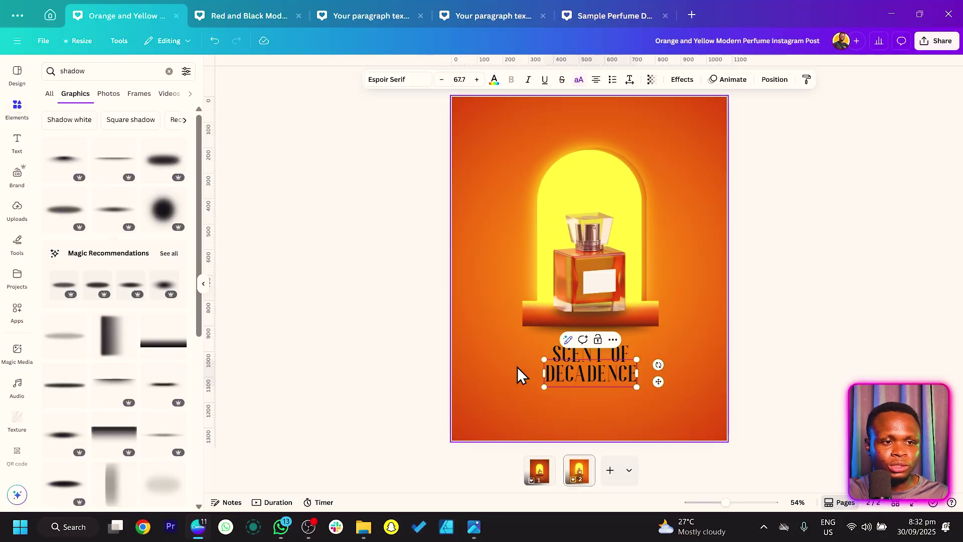
# - Try orange-red shades on both headline lines, ending with the dark brown #732200
pyautogui.moveTo(517, 367); pyautogui.dragTo(570, 354)
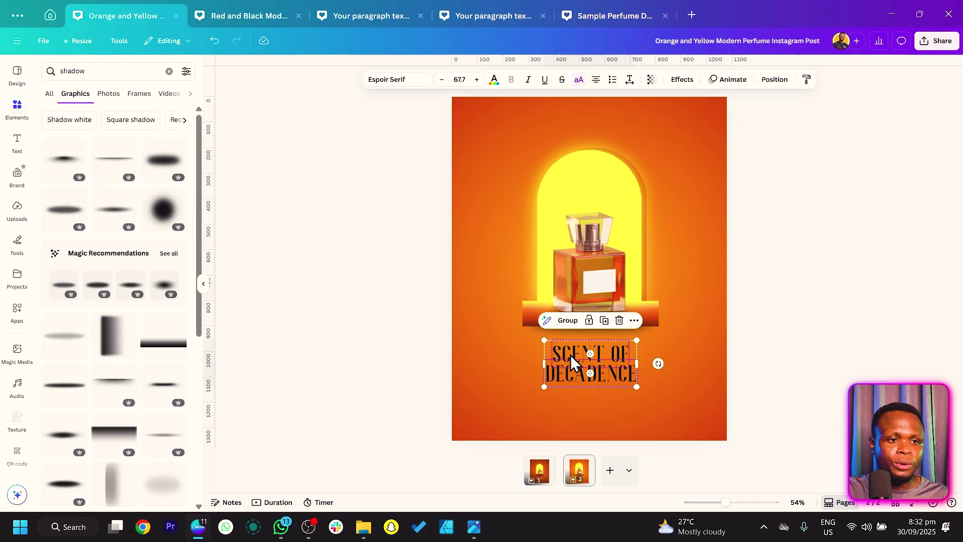
pyautogui.click(494, 81)
pyautogui.click(96, 137)
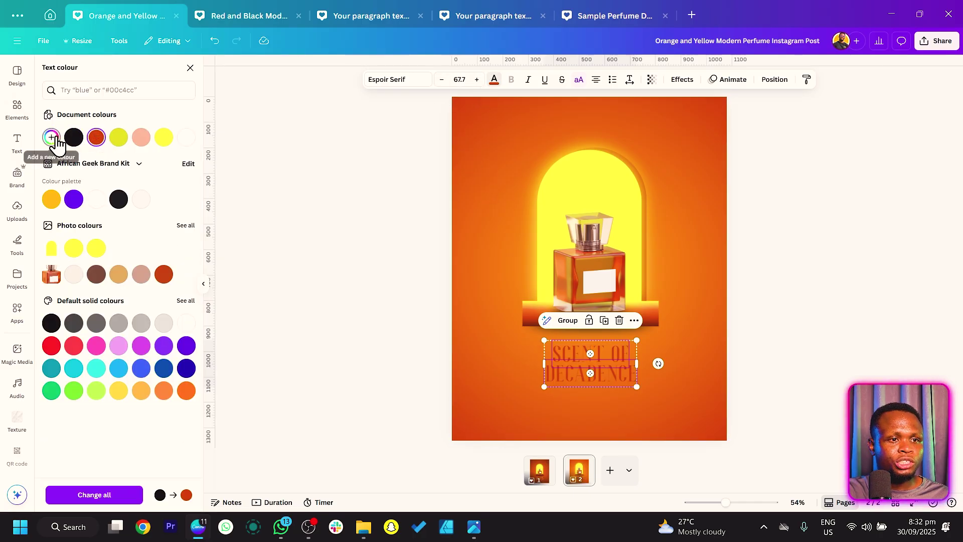
pyautogui.click(51, 139)
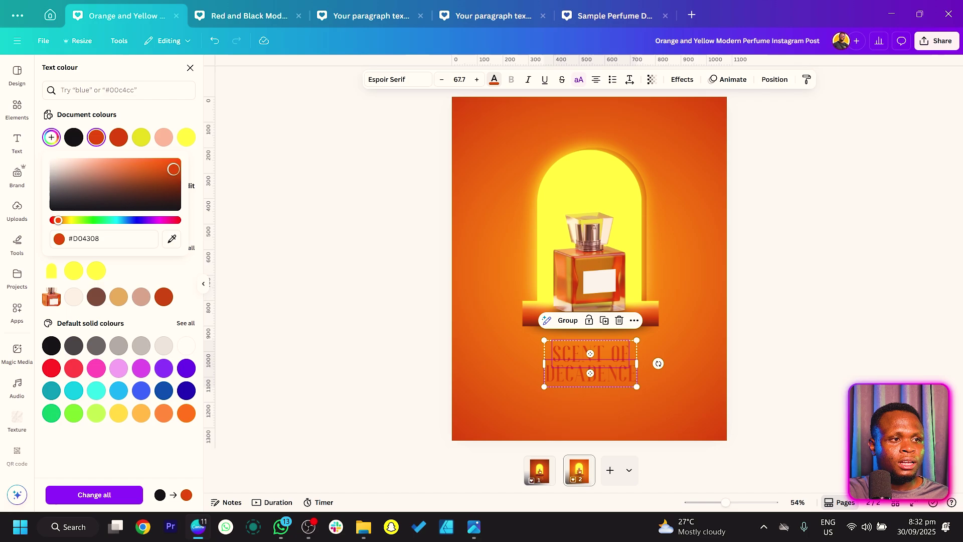
pyautogui.moveTo(172, 167); pyautogui.dragTo(146, 167)
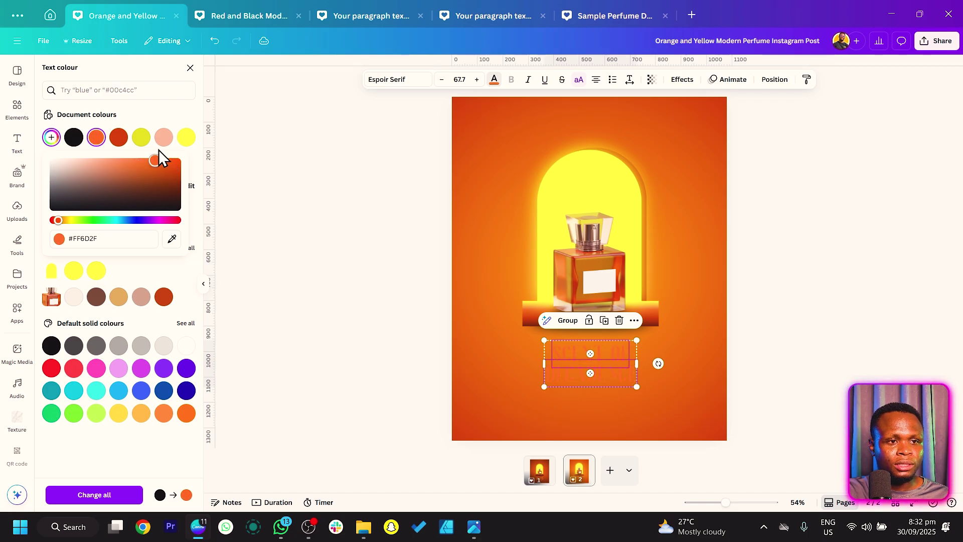
pyautogui.moveTo(176, 183); pyautogui.dragTo(191, 191)
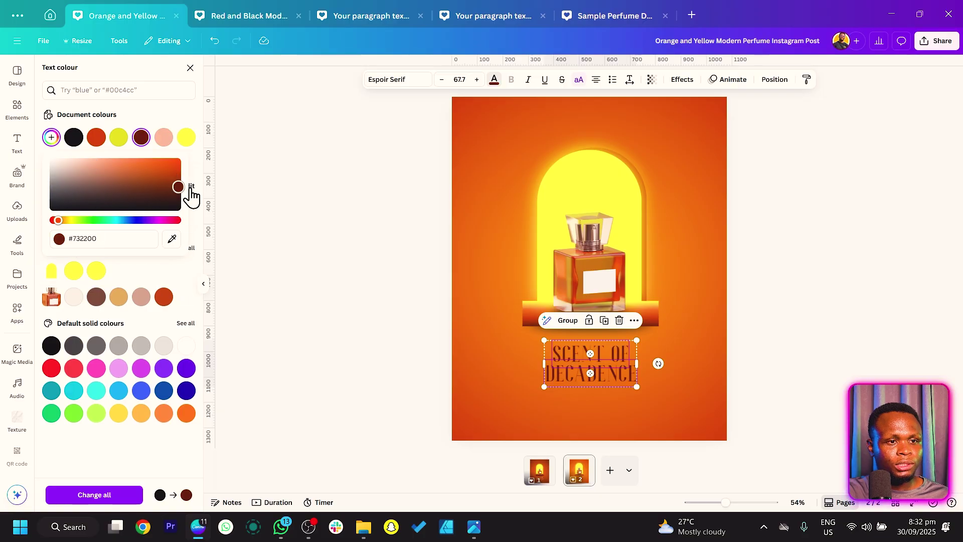
# - Enlarge both headline lines to font size 85.9 and recolour them dark brown #501800
pyautogui.moveTo(545, 389); pyautogui.dragTo(532, 395)
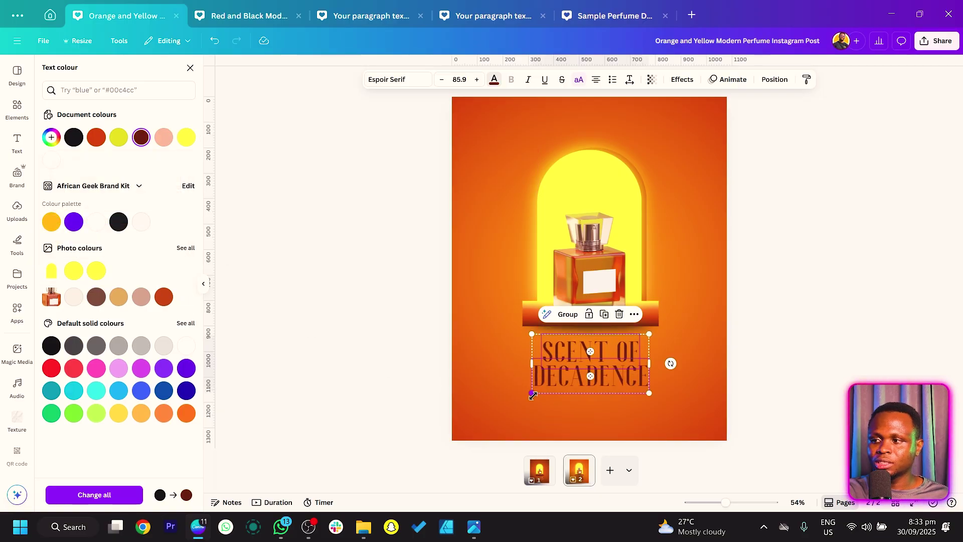
pyautogui.click(164, 138)
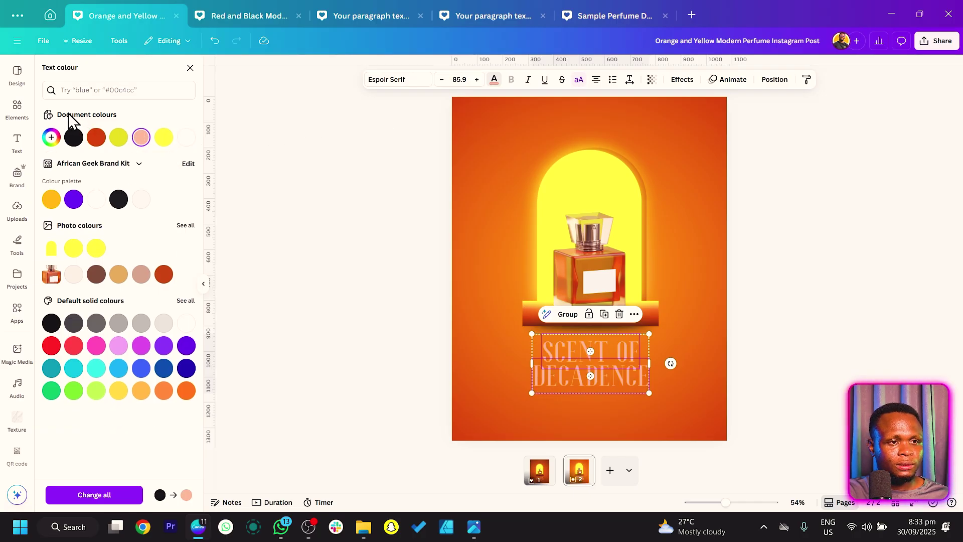
pyautogui.click(95, 137)
pyautogui.click(51, 137)
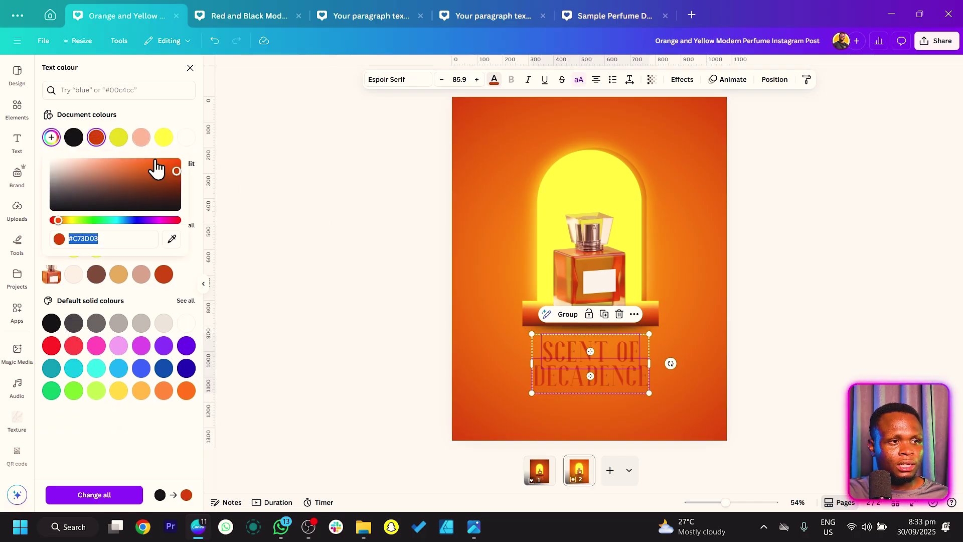
pyautogui.moveTo(177, 173); pyautogui.dragTo(219, 202)
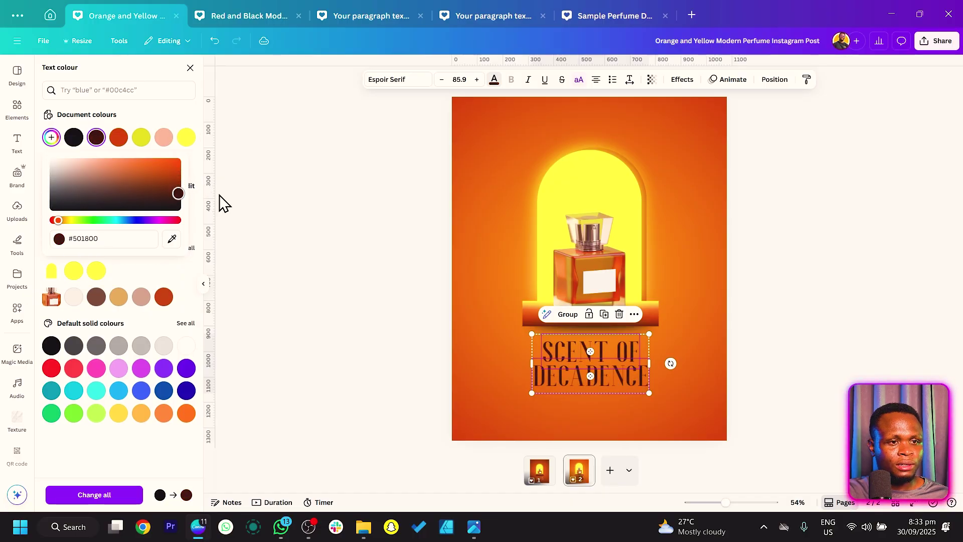
pyautogui.click(564, 422)
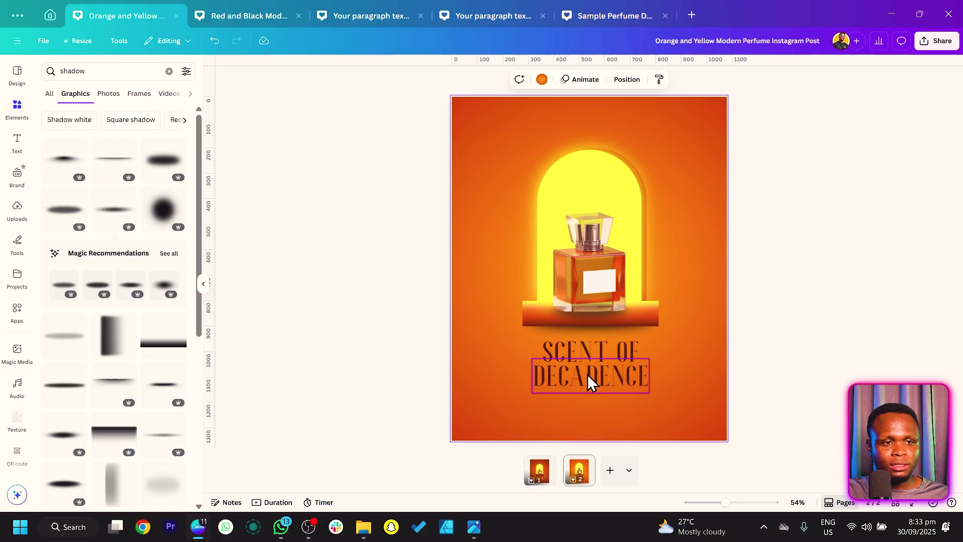
# - Place a copy of the "DECADENCE" line below the headline and replace its text with "LUXURY PERFUME"
pyautogui.moveTo(588, 374); pyautogui.dragTo(581, 407)
pyautogui.doubleClick(582, 408)
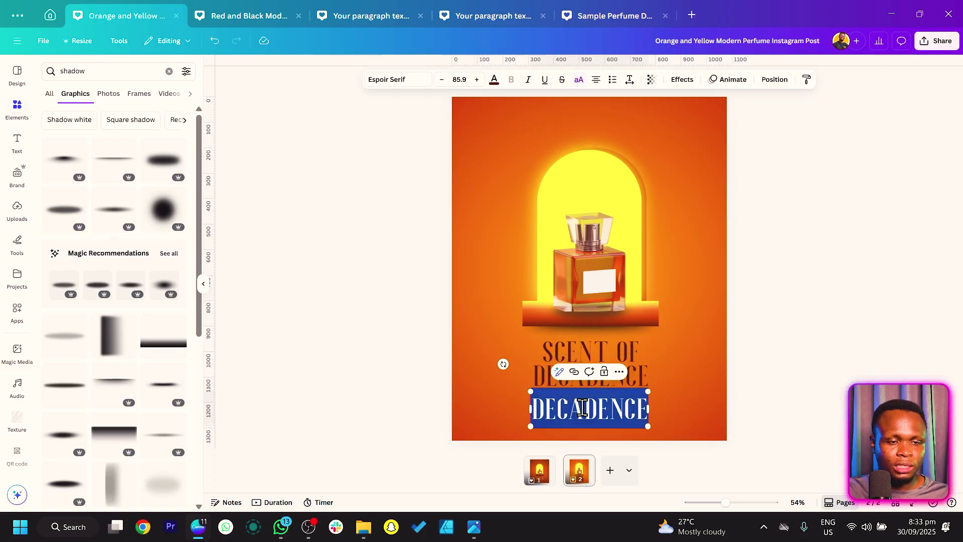
pyautogui.write('LU')
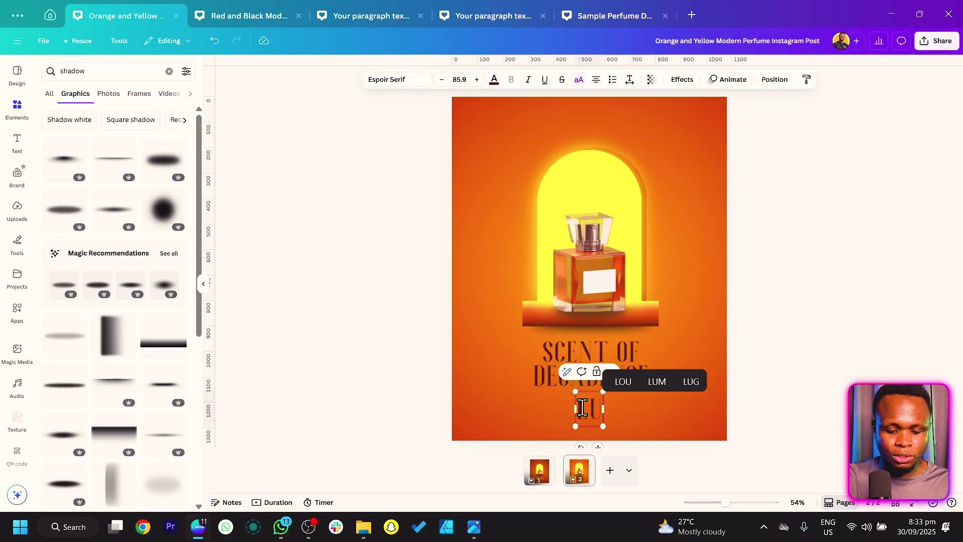
pyautogui.write('XURY PERFUME')
pyautogui.hotkey('ctrl', 'a')
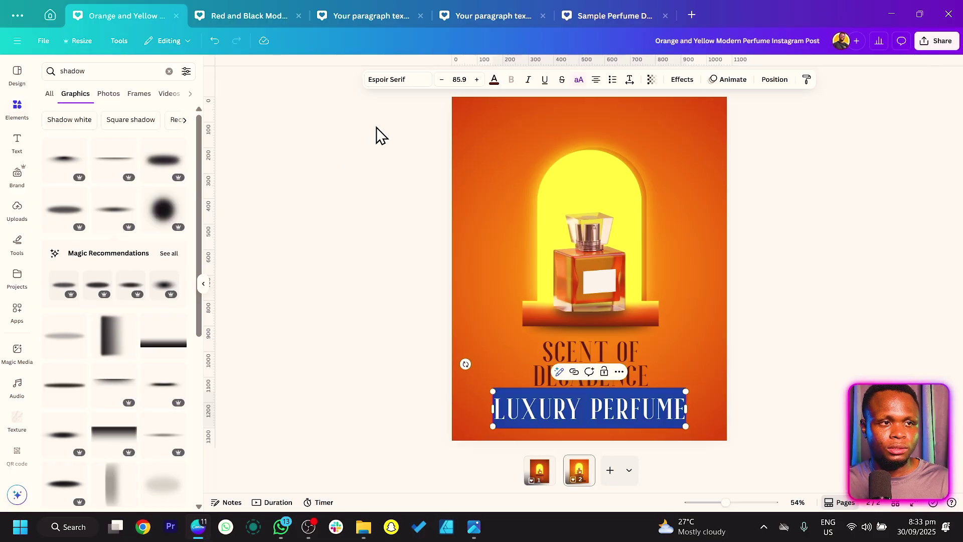
# - Change the "LUXURY PERFUME" line to the Poppins font and shrink it to size 28
pyautogui.click(389, 81)
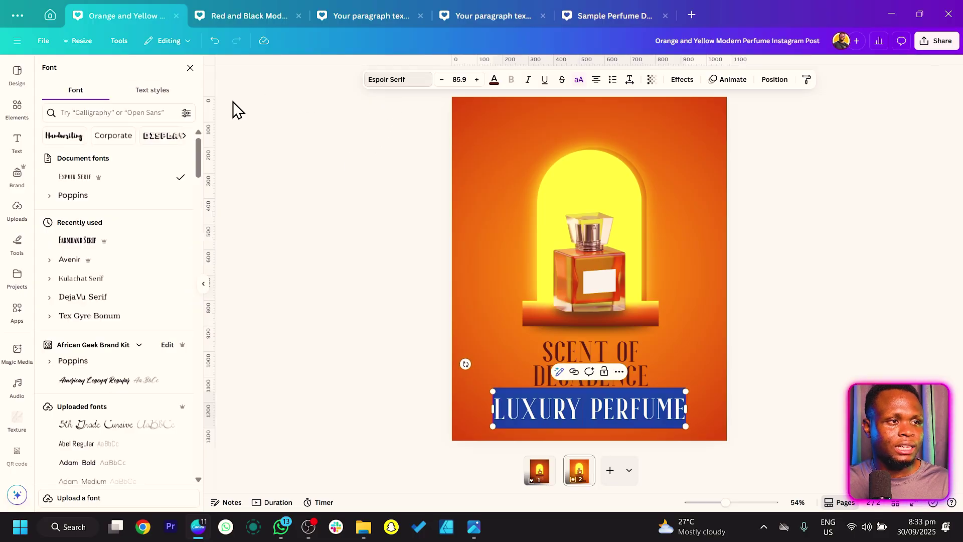
pyautogui.click(87, 200)
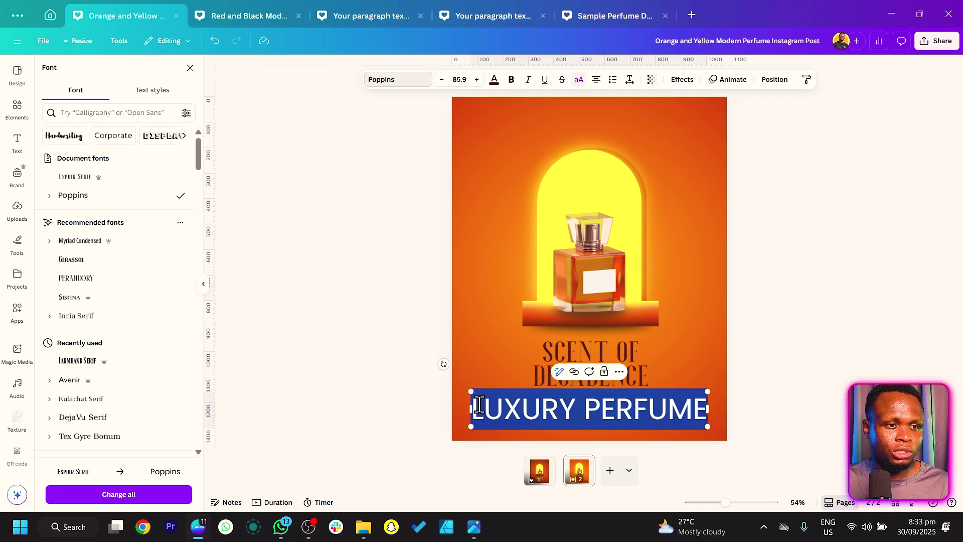
pyautogui.moveTo(472, 392); pyautogui.dragTo(548, 403)
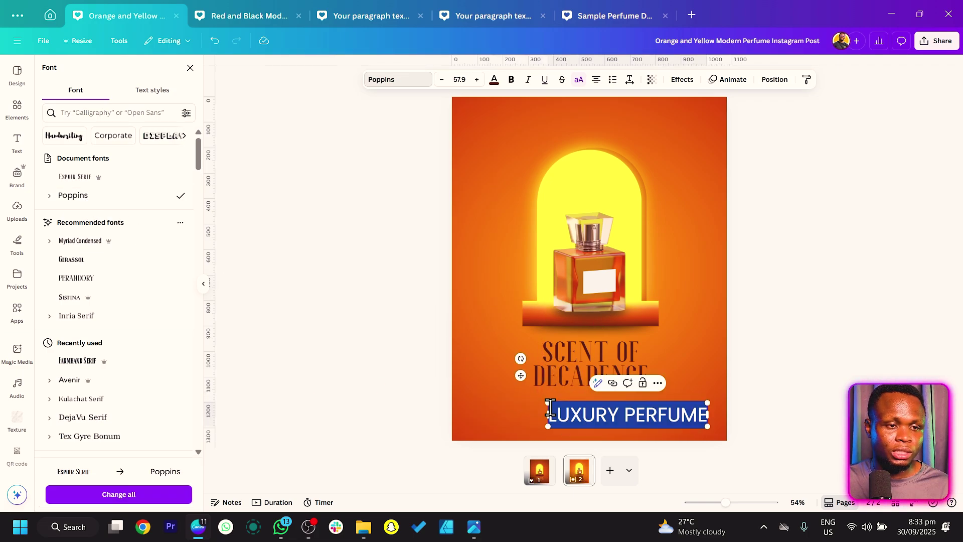
pyautogui.click(484, 404)
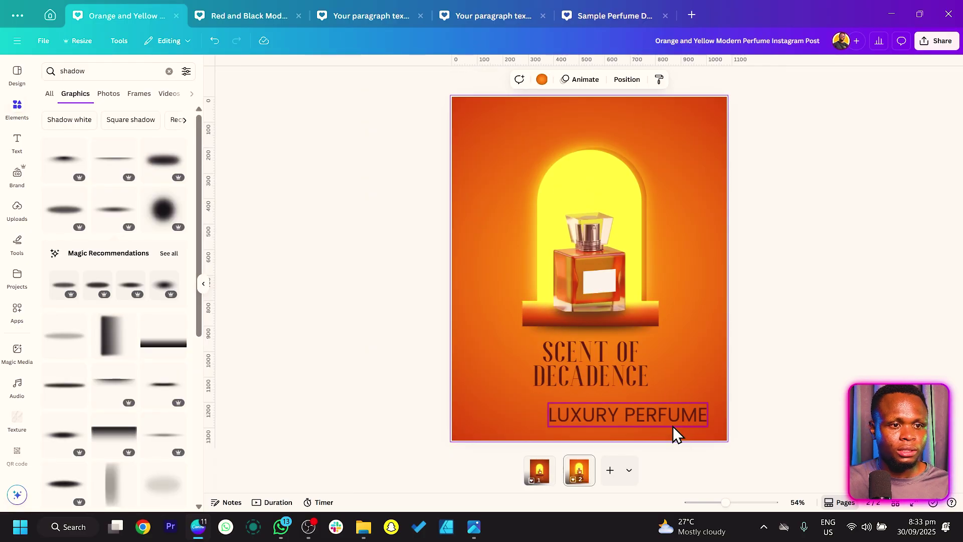
pyautogui.click(698, 420)
pyautogui.moveTo(705, 425); pyautogui.dragTo(627, 416)
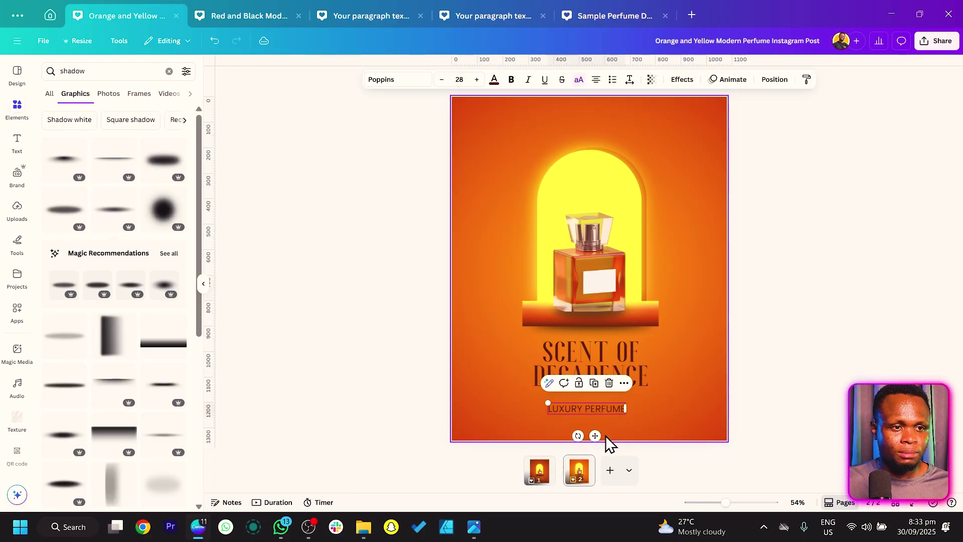
pyautogui.click(602, 426)
# - Centre the "LUXURY PERFUME" line horizontally on the page and move it up just beneath "DECADENCE"
pyautogui.click(590, 405)
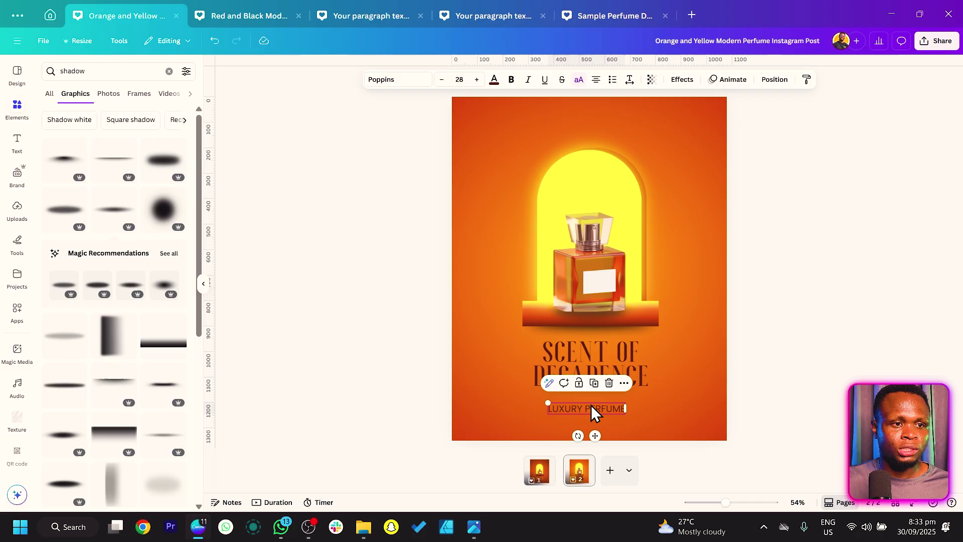
pyautogui.click(776, 79)
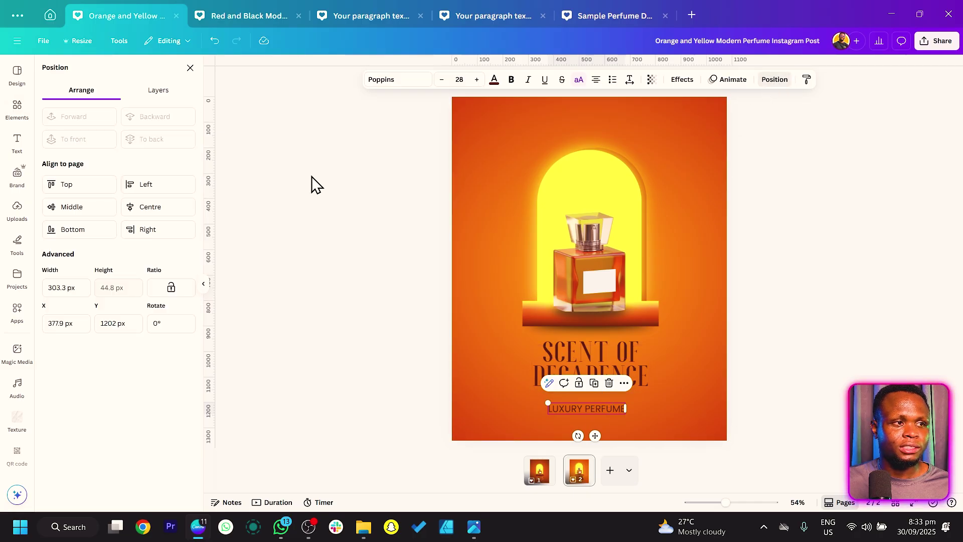
pyautogui.click(150, 207)
pyautogui.moveTo(602, 438); pyautogui.dragTo(597, 426)
pyautogui.click(523, 429)
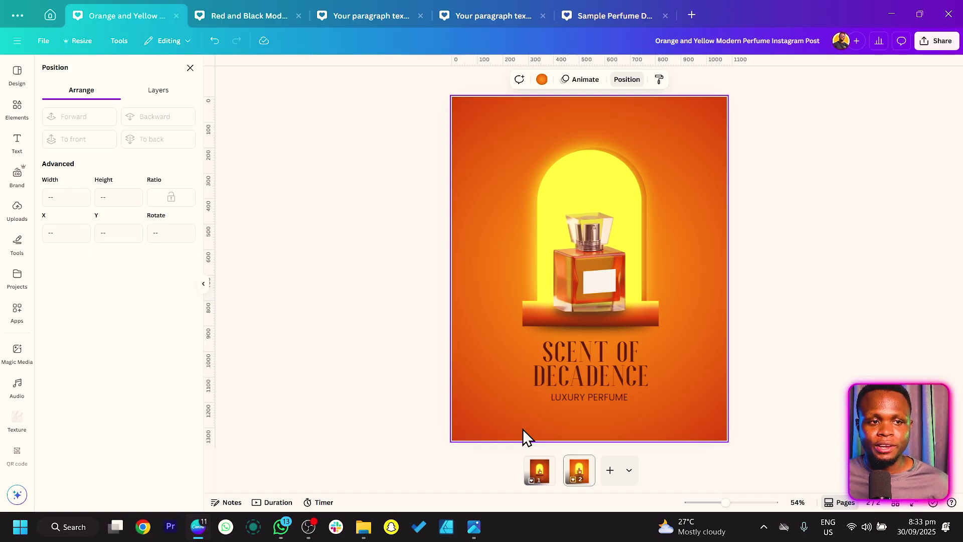
# - Recolour all three text lines below the bar with the pale cream #FFE6DC
pyautogui.click(608, 354)
pyautogui.keyDown('shift'); pyautogui.click(619, 374); pyautogui.keyUp('shift')
pyautogui.keyDown('shift'); pyautogui.click(610, 401); pyautogui.keyUp('shift')
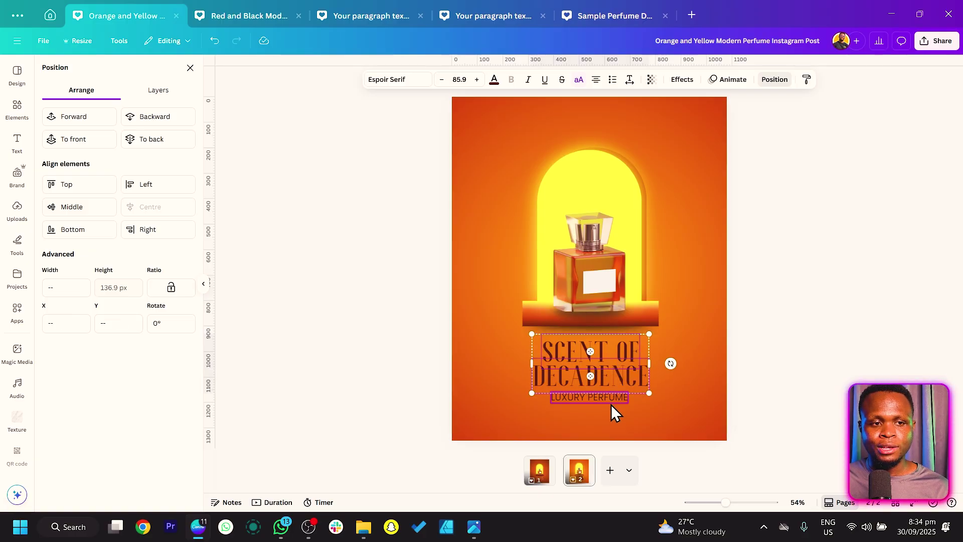
pyautogui.click(494, 81)
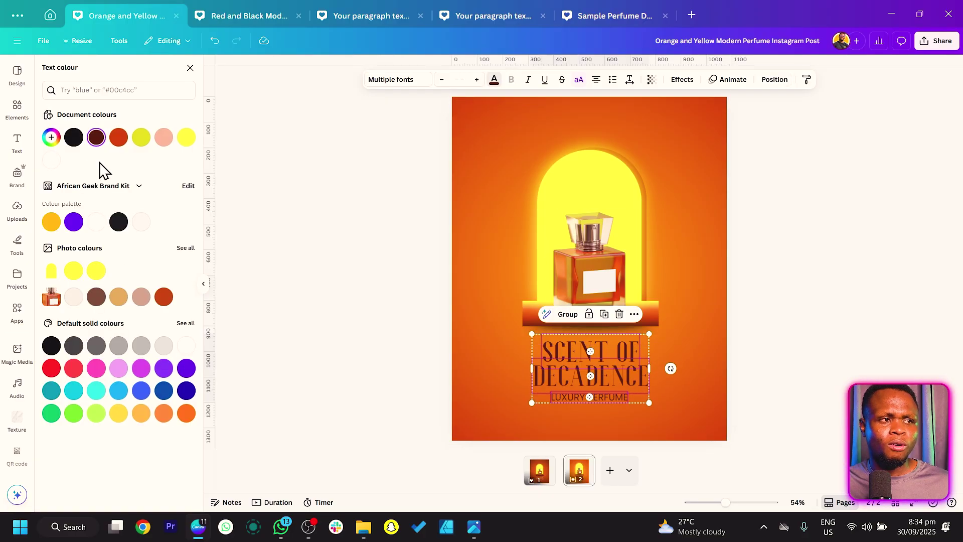
pyautogui.click(52, 136)
pyautogui.click(97, 161)
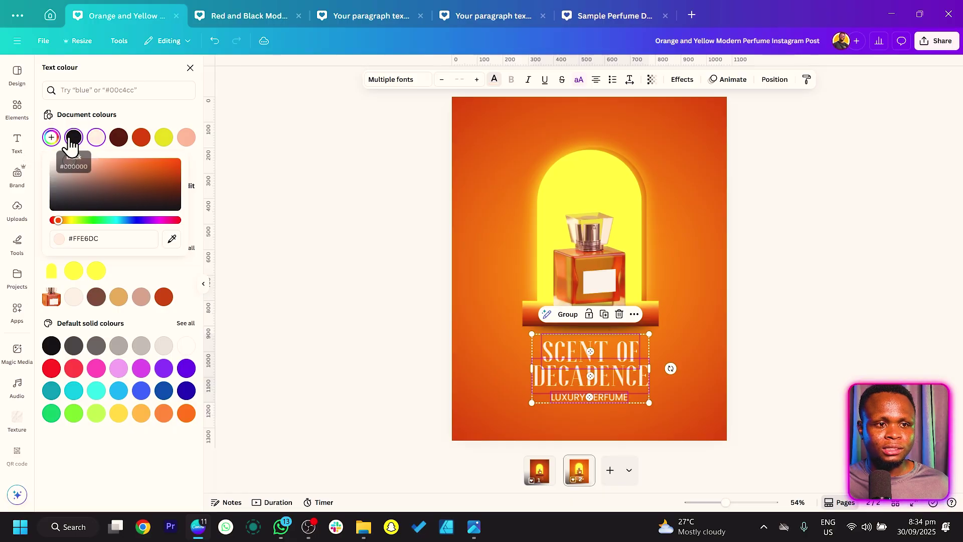
pyautogui.click(492, 420)
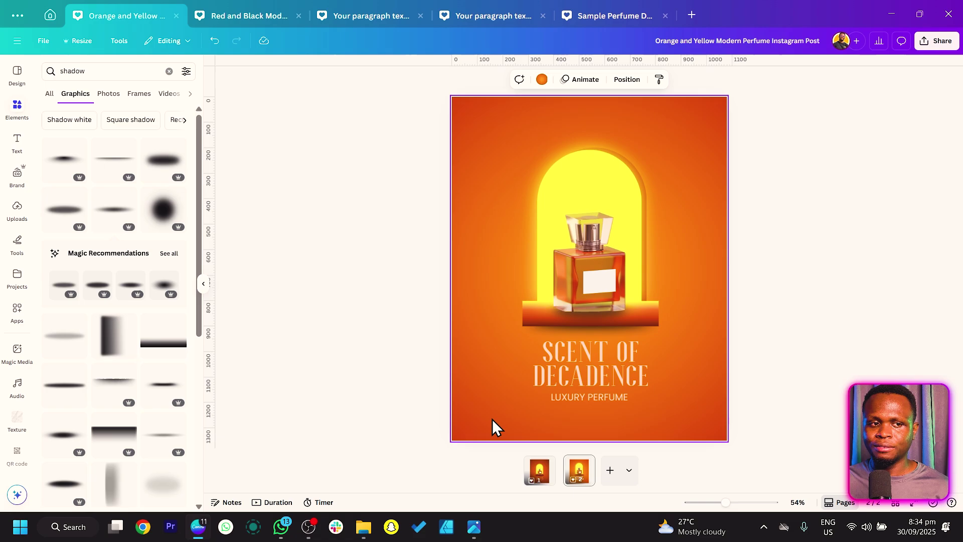